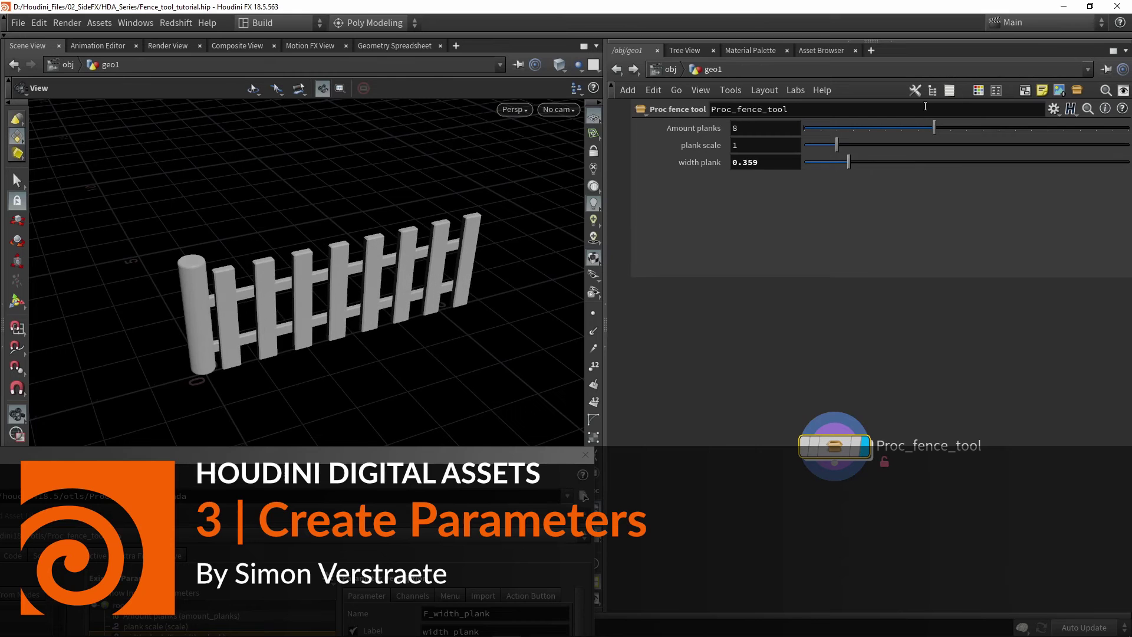
Step: Raise Amount planks from 8 to 14 and bring the Proc_fence_tool node into view
left_click_drag(932, 126, 1038, 126)
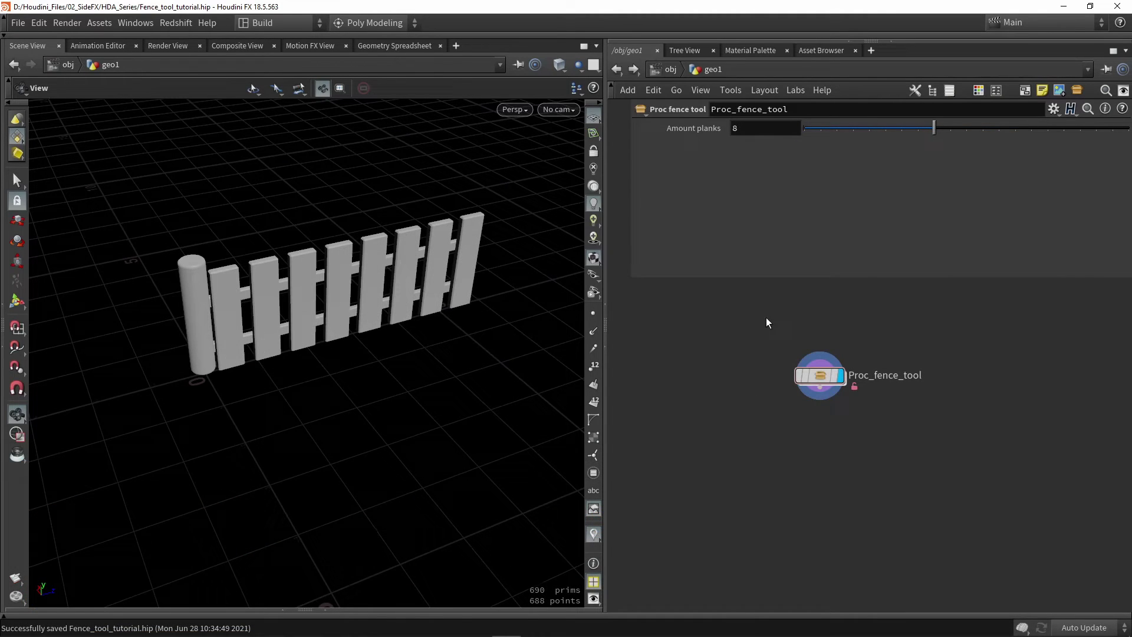
middle_click_drag(766, 317, 758, 366)
scroll(762, 369, "up", 2)
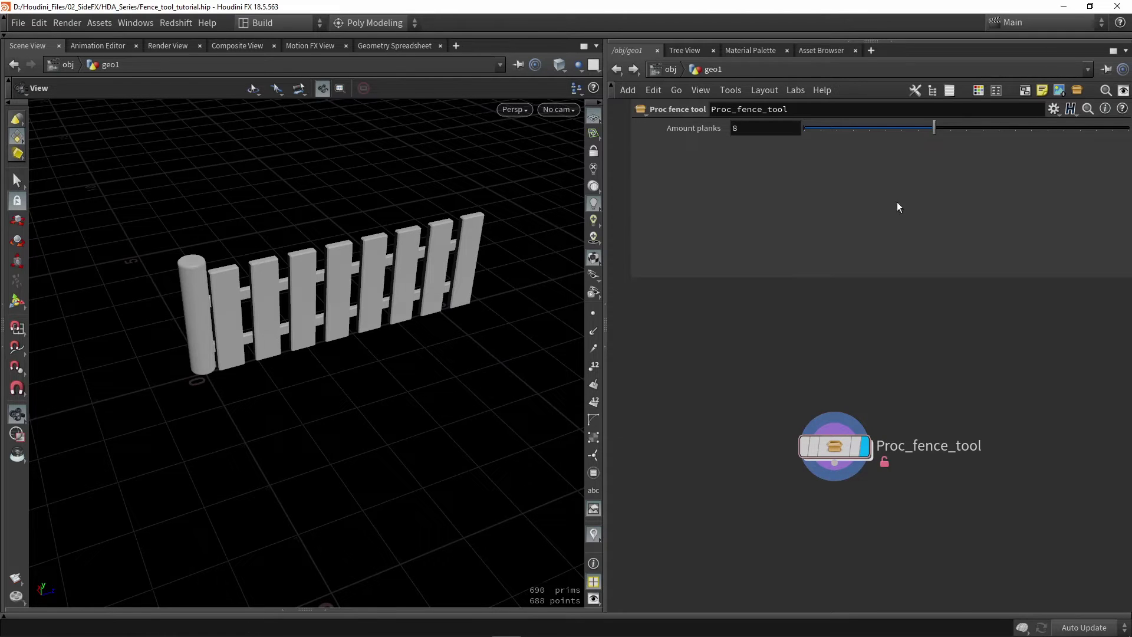
Step: Go inside the Proc_fence_tool asset network and bring up the Assets menu
mouse_move(834, 448)
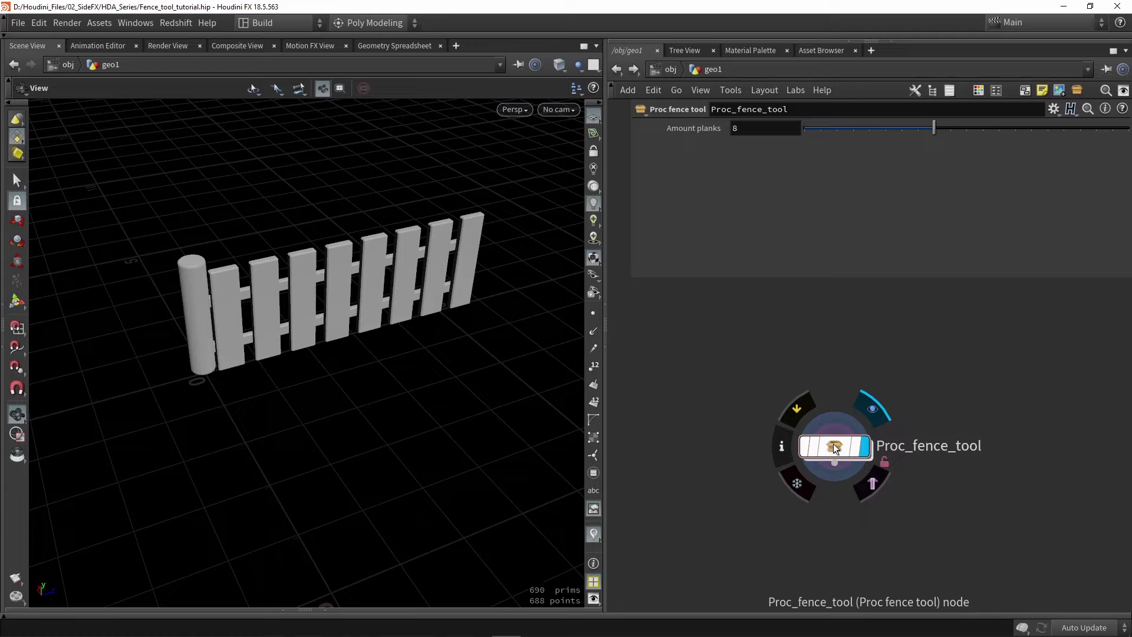
double_click(834, 447)
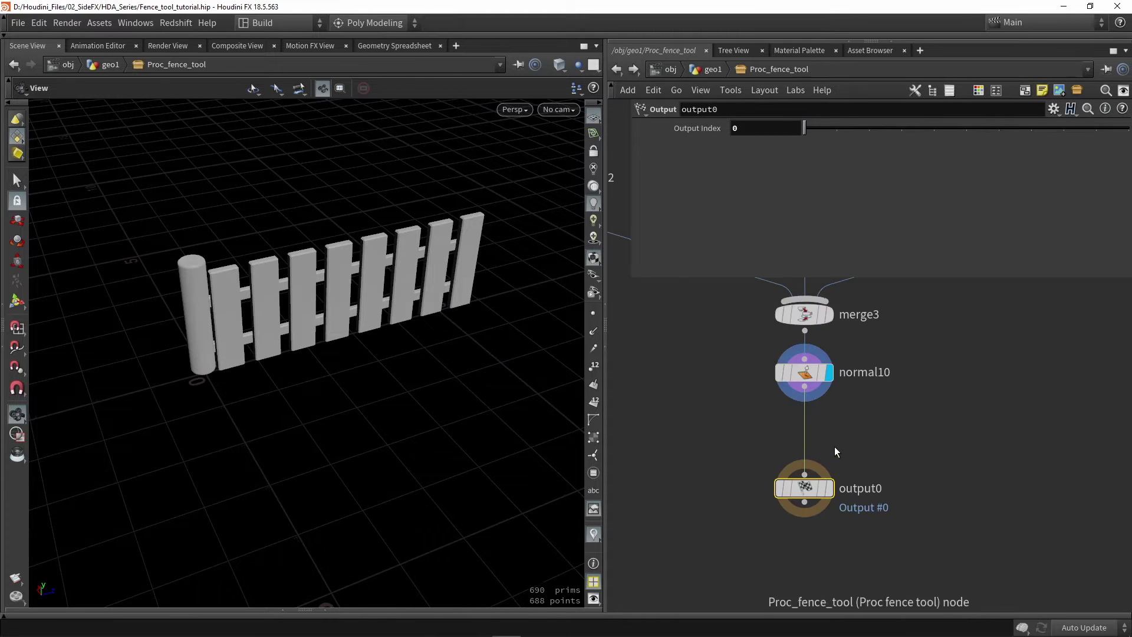
middle_click_drag(889, 478, 884, 522)
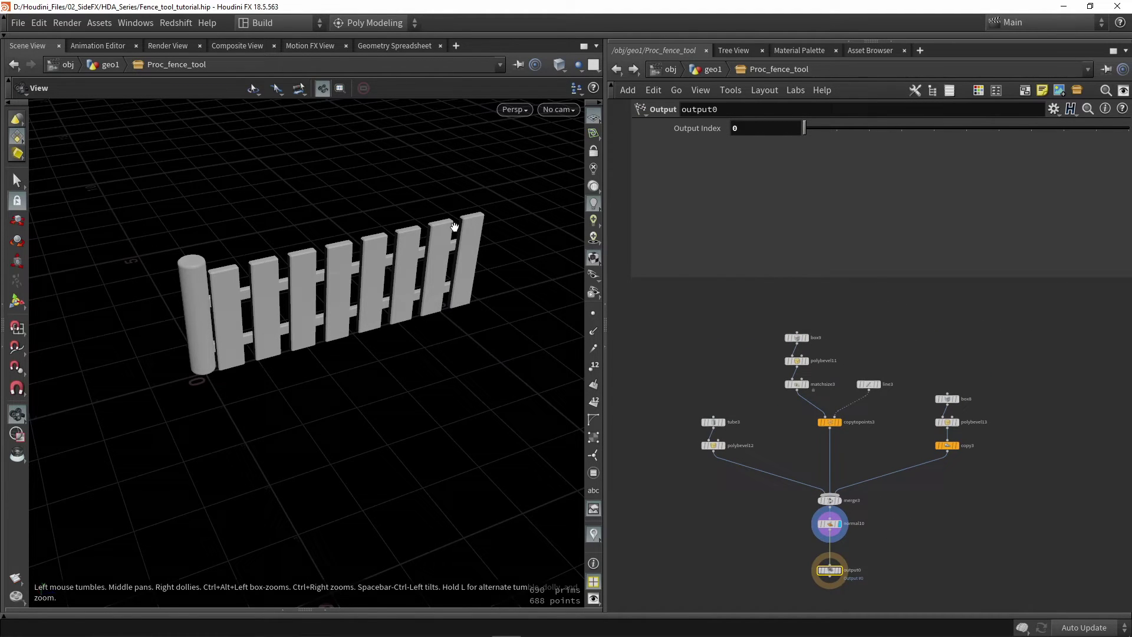
left_click(106, 27)
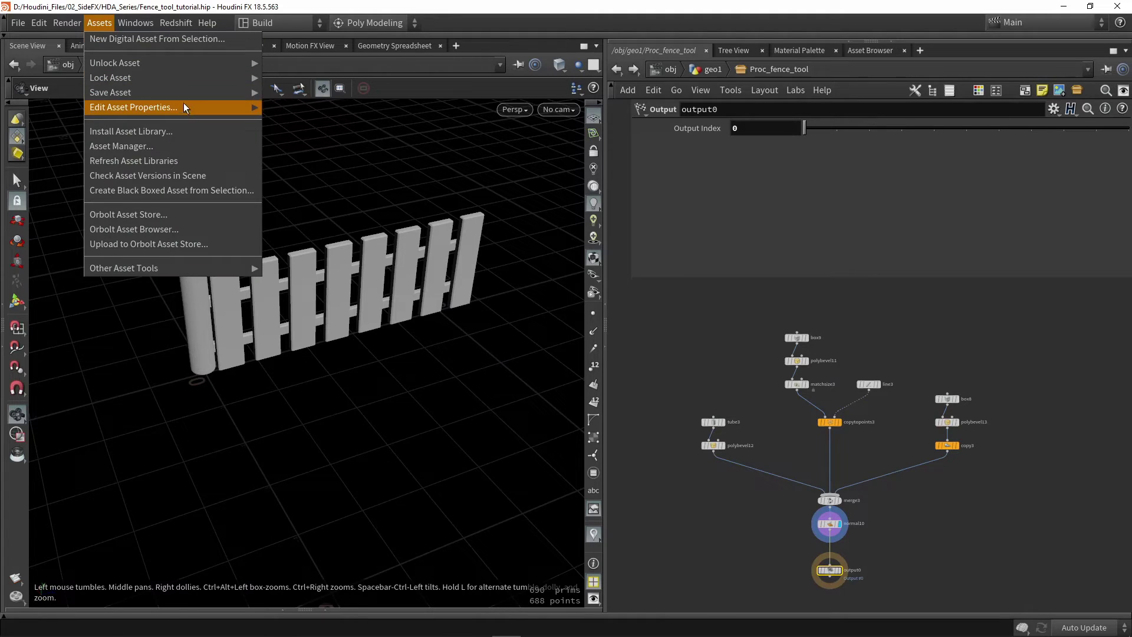
Step: Open the Proc fence tool type properties dialog and move it out of the way
mouse_move(237, 107)
left_click(278, 109)
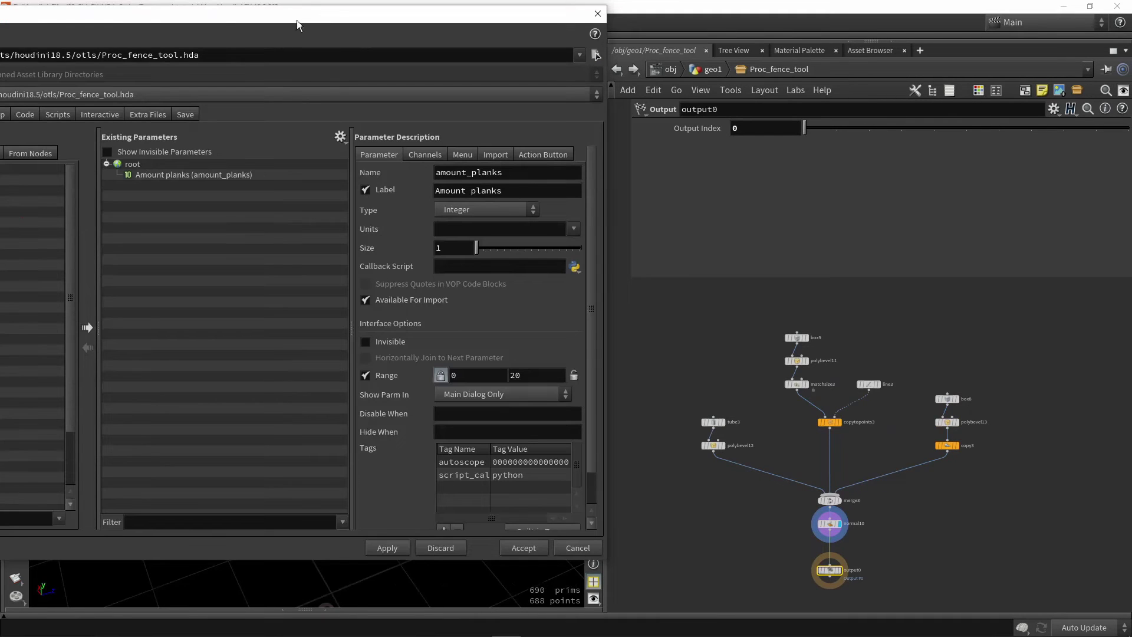
left_click_drag(299, 16, 492, 46)
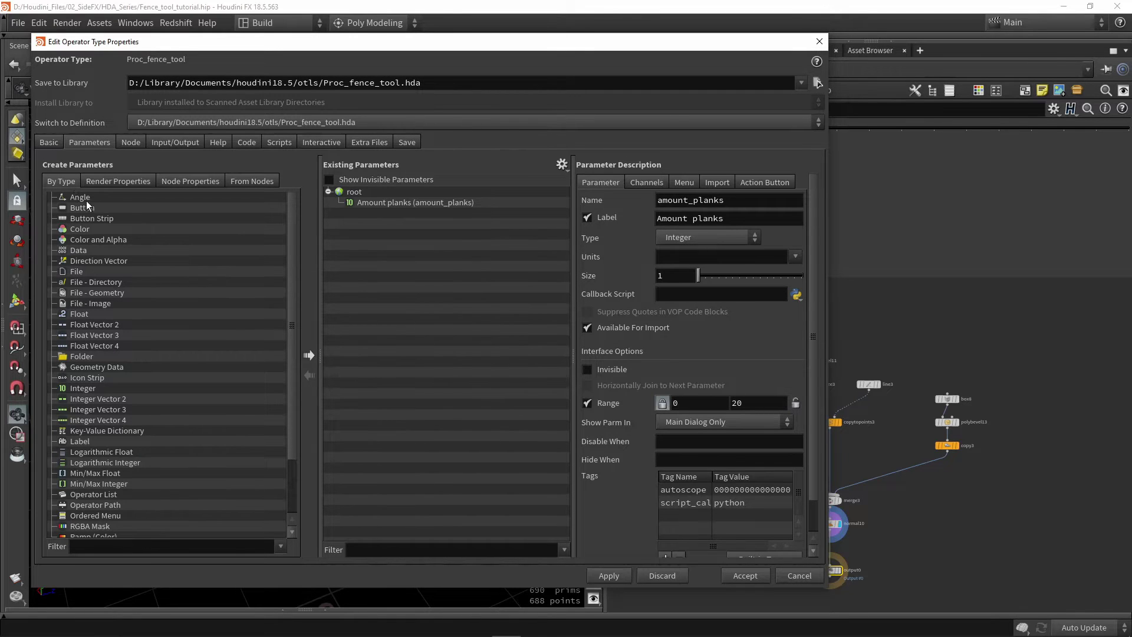
Step: Browse the By Type parameter list, then switch to Render Properties parameters
scroll(86, 200, "down", 2)
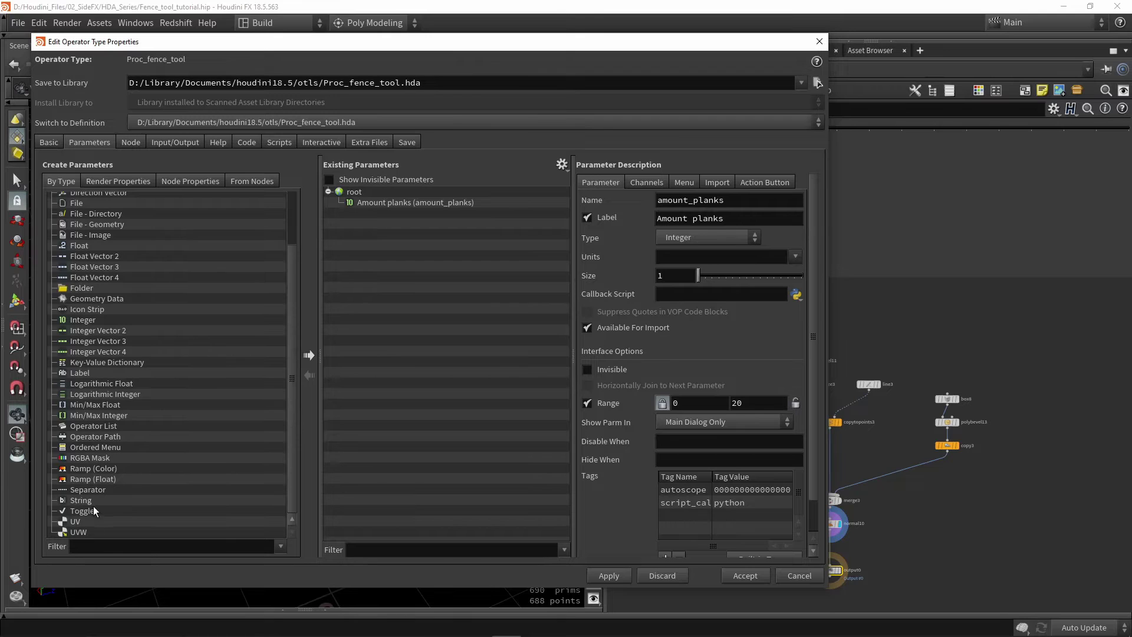
scroll(93, 508, "up", 2)
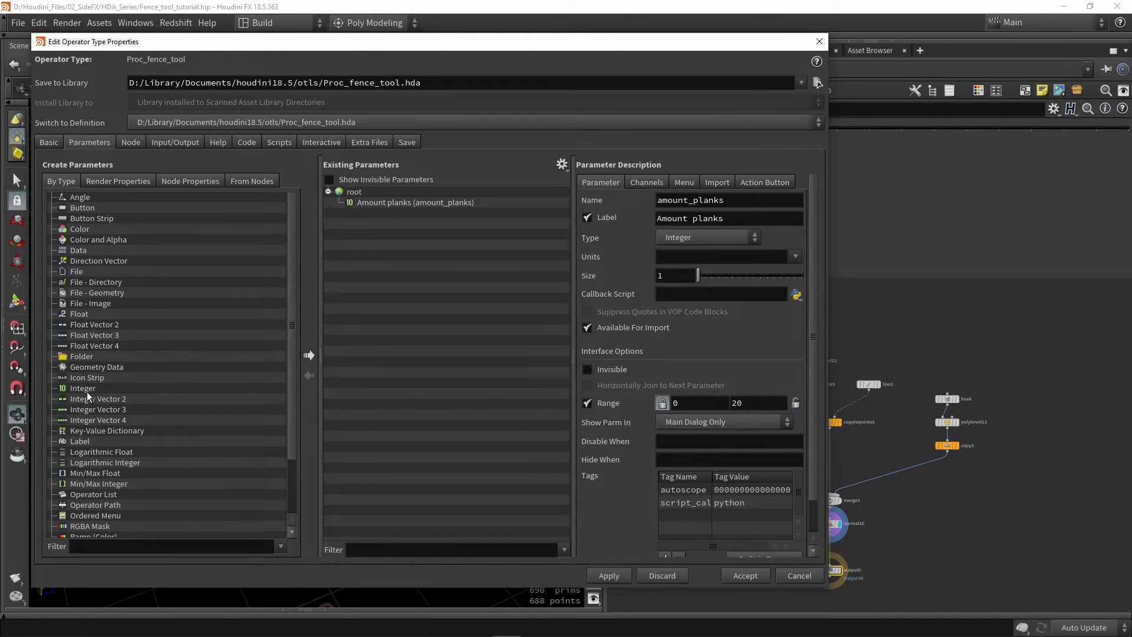
scroll(86, 391, "down", 1)
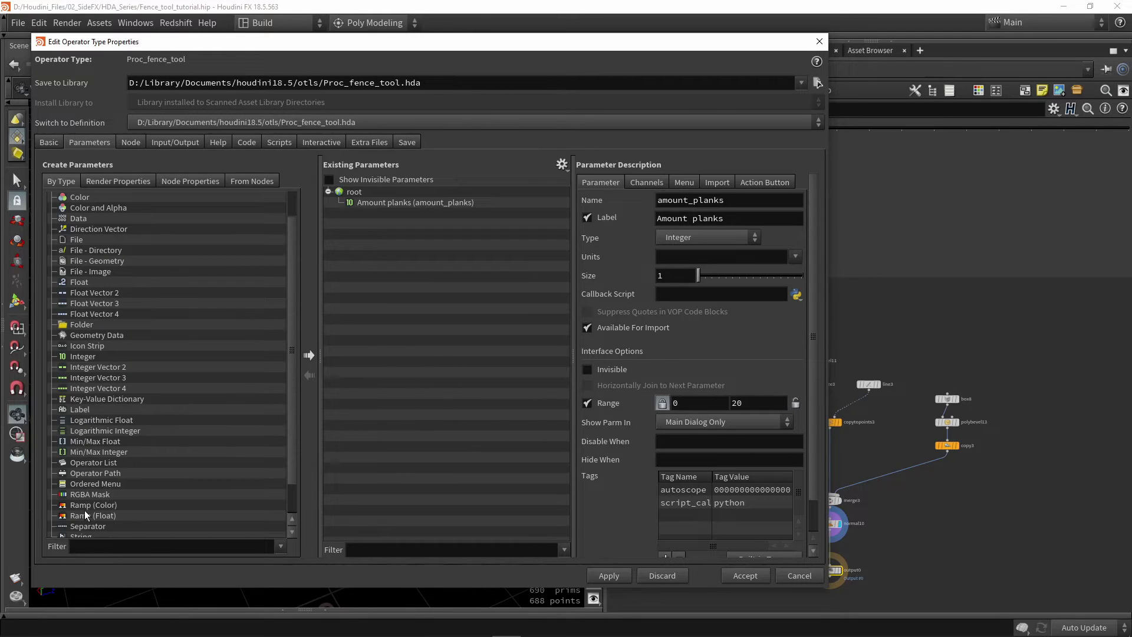
scroll(85, 485, "down", 1)
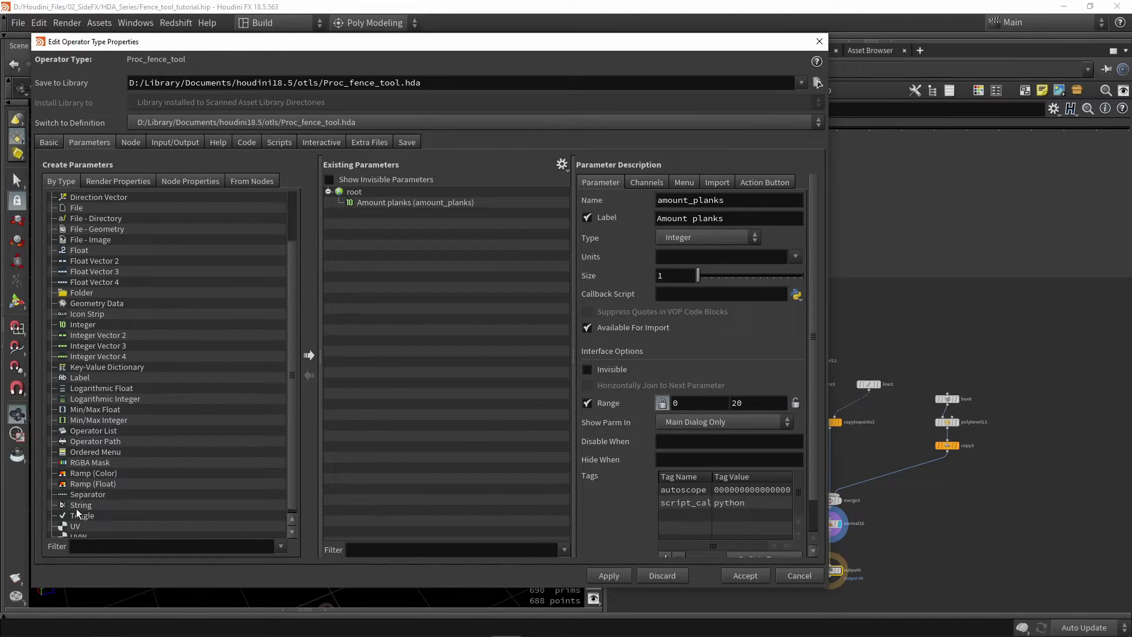
scroll(78, 522, "down", 1)
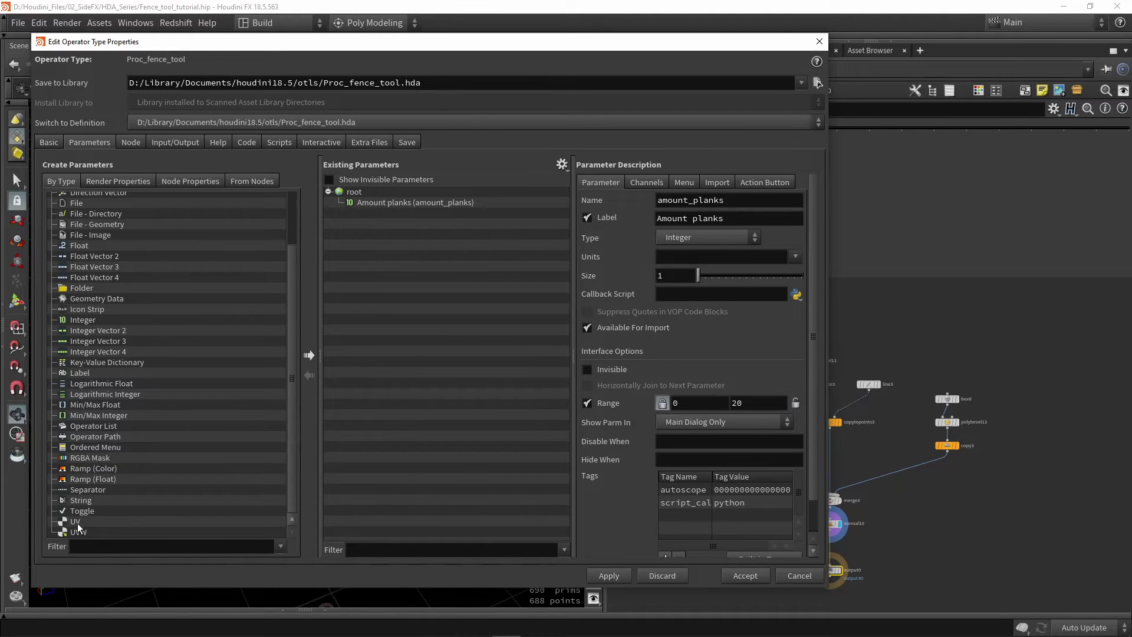
scroll(78, 525, "up", 1)
scroll(79, 318, "up", 1)
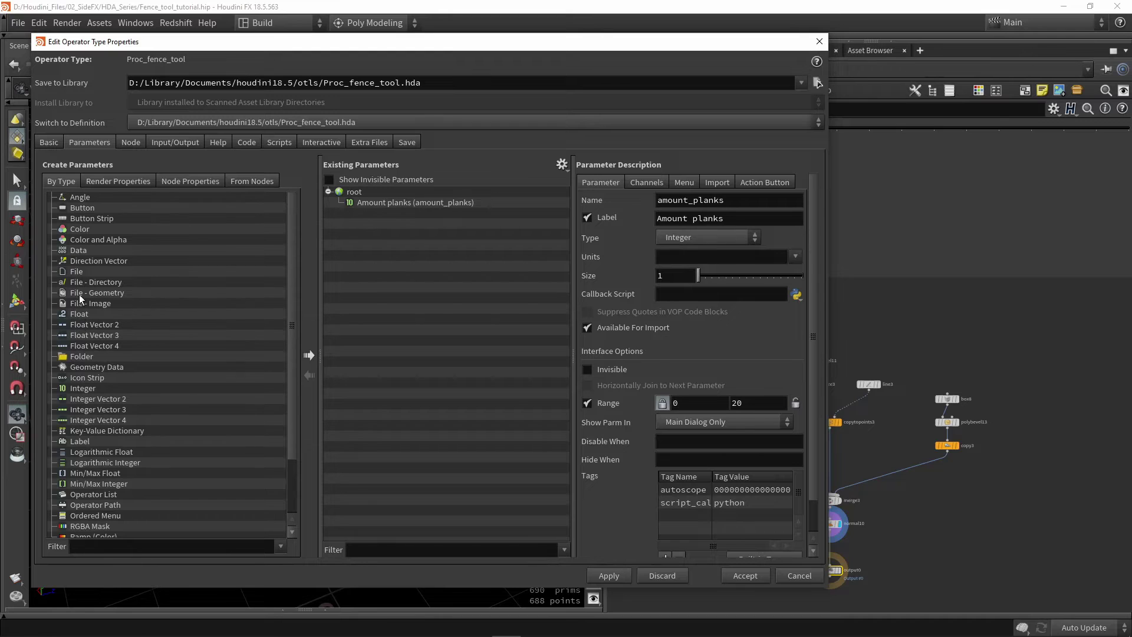
key("ctrl+Tab")
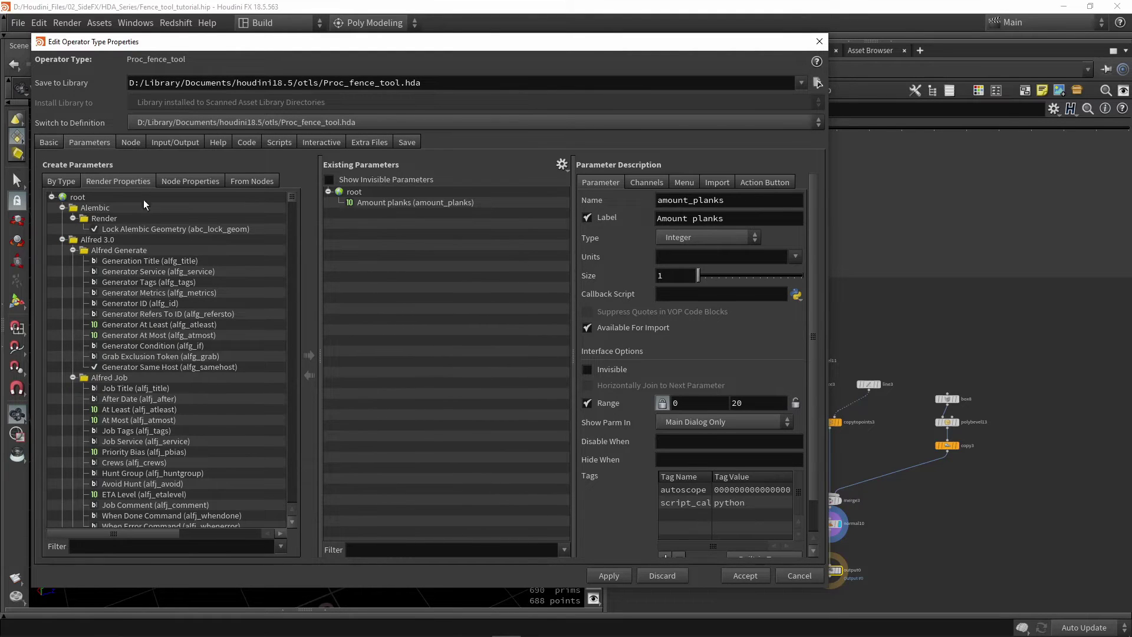
Step: Switch to Node Properties, then From Nodes to list geo1's nodes as parameter sources
left_click(188, 181)
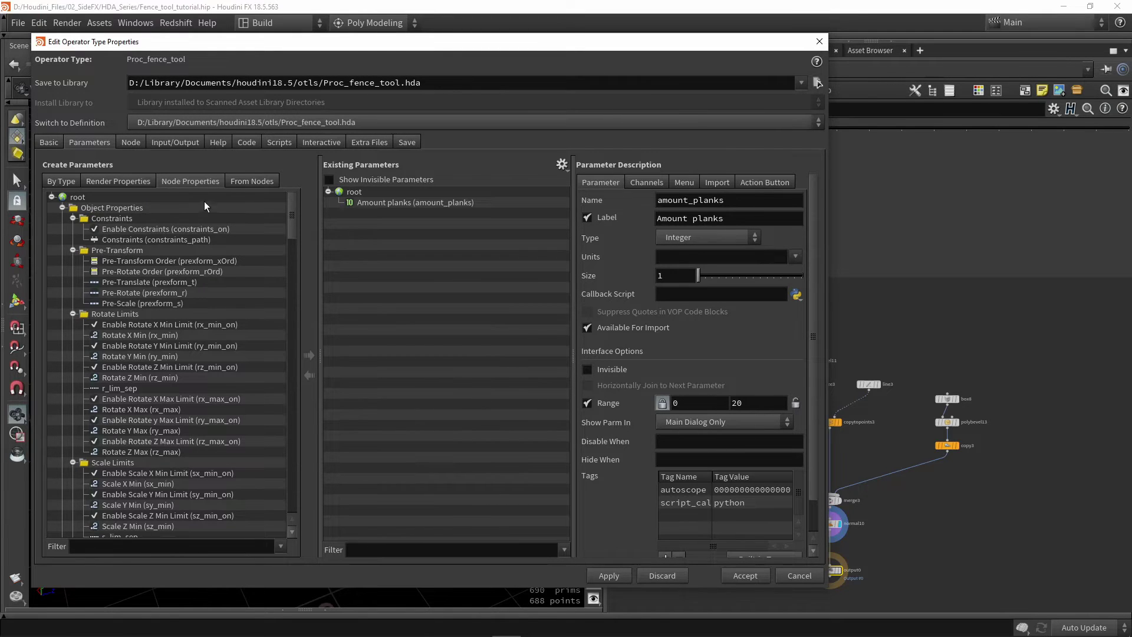
left_click(242, 186)
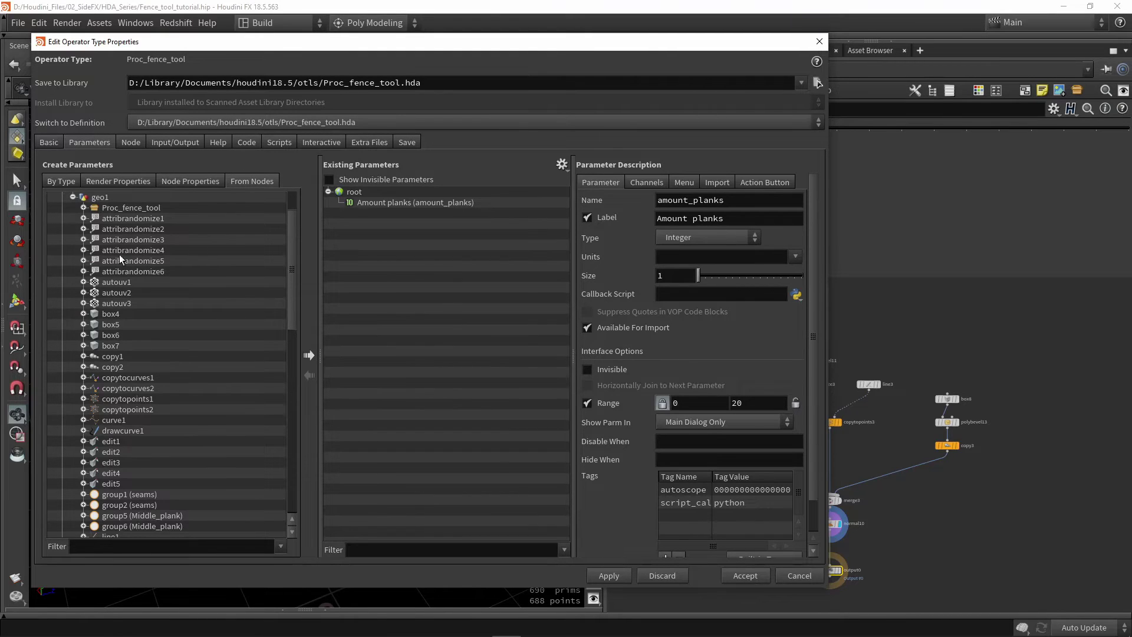
Step: Expand Proc_fence_tool in From Nodes and browse box8 and box9, repositioning the window
left_click(83, 206)
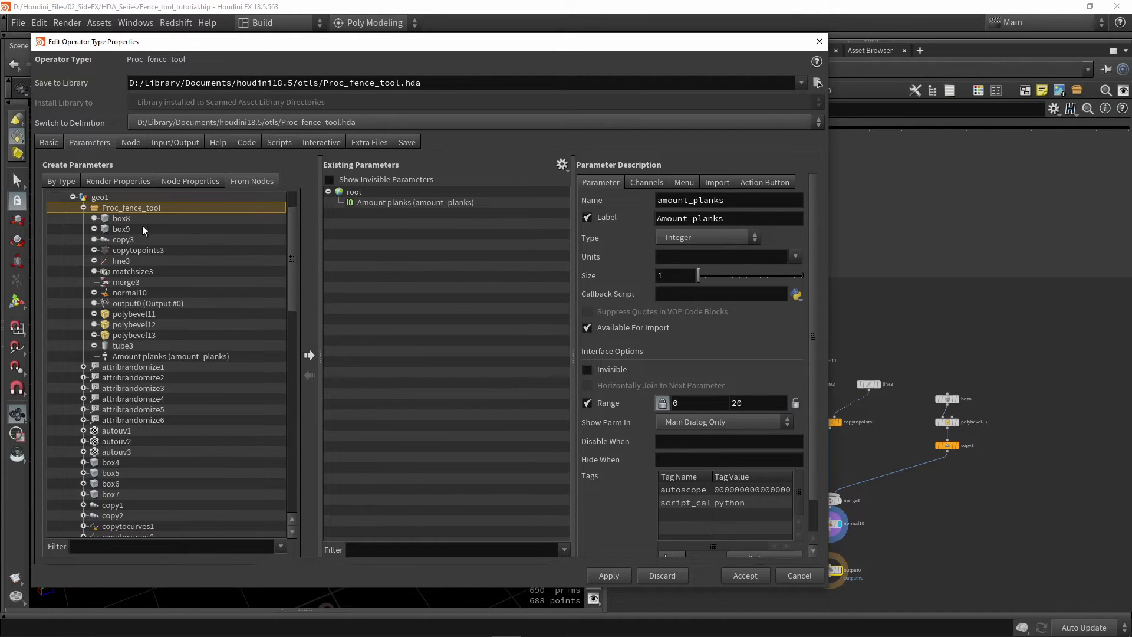
left_click(121, 219)
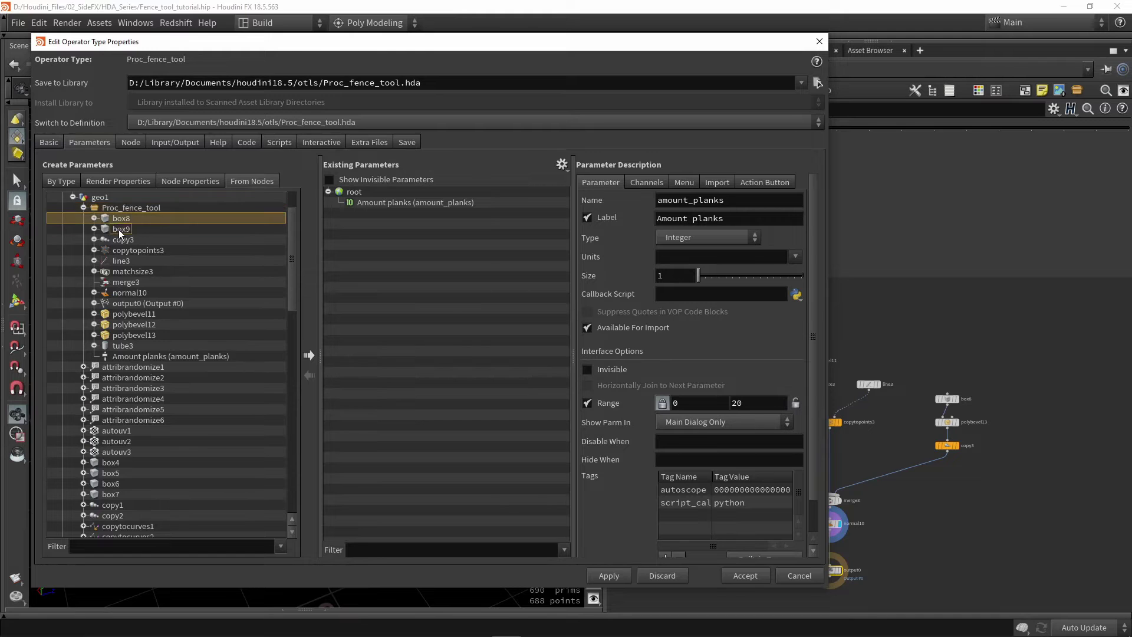
left_click(121, 230)
left_click(121, 219)
left_click_drag(276, 46, 290, 440)
scroll(795, 339, "up", 5)
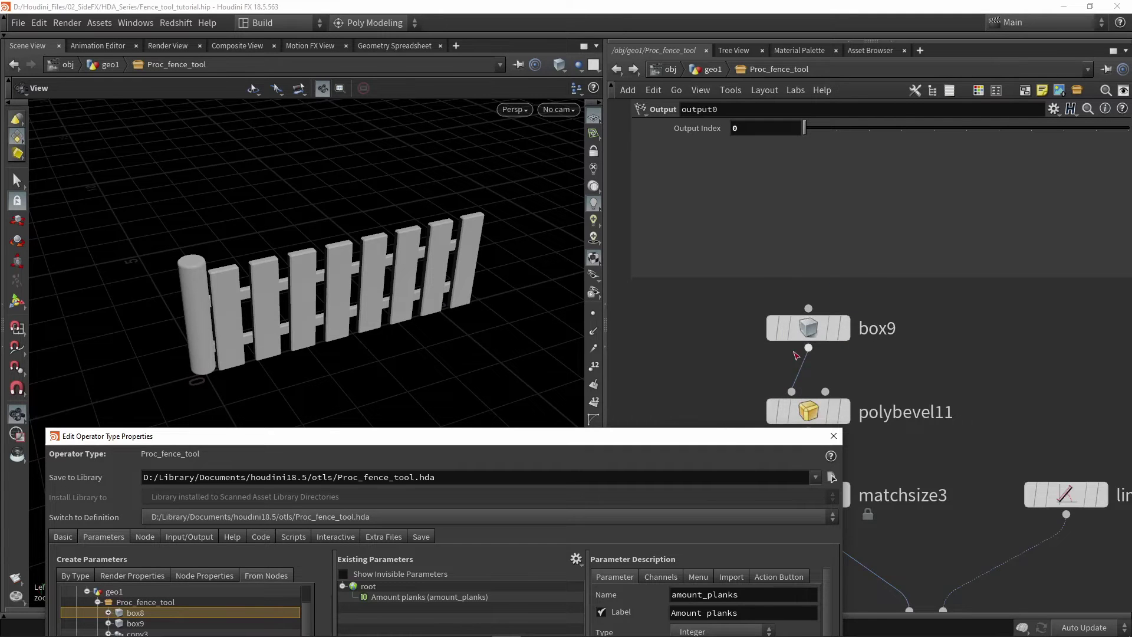
left_click_drag(716, 437, 660, 90)
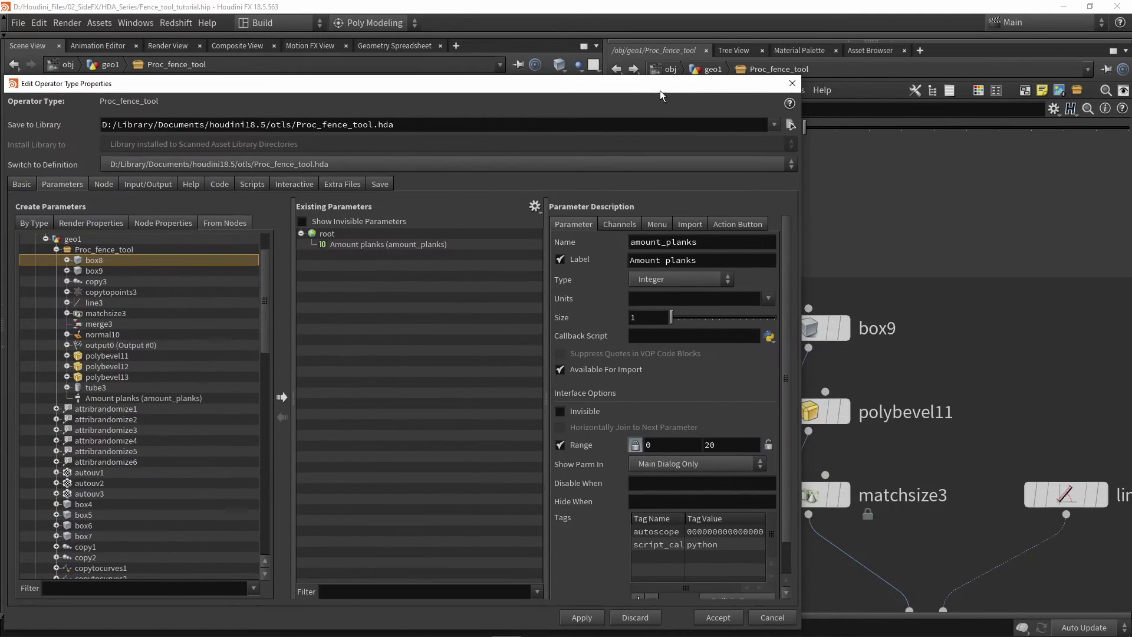
Step: Expand box9's parameter list and select box9 in the network to show its settings
left_click(67, 260)
left_click(66, 260)
left_click(67, 270)
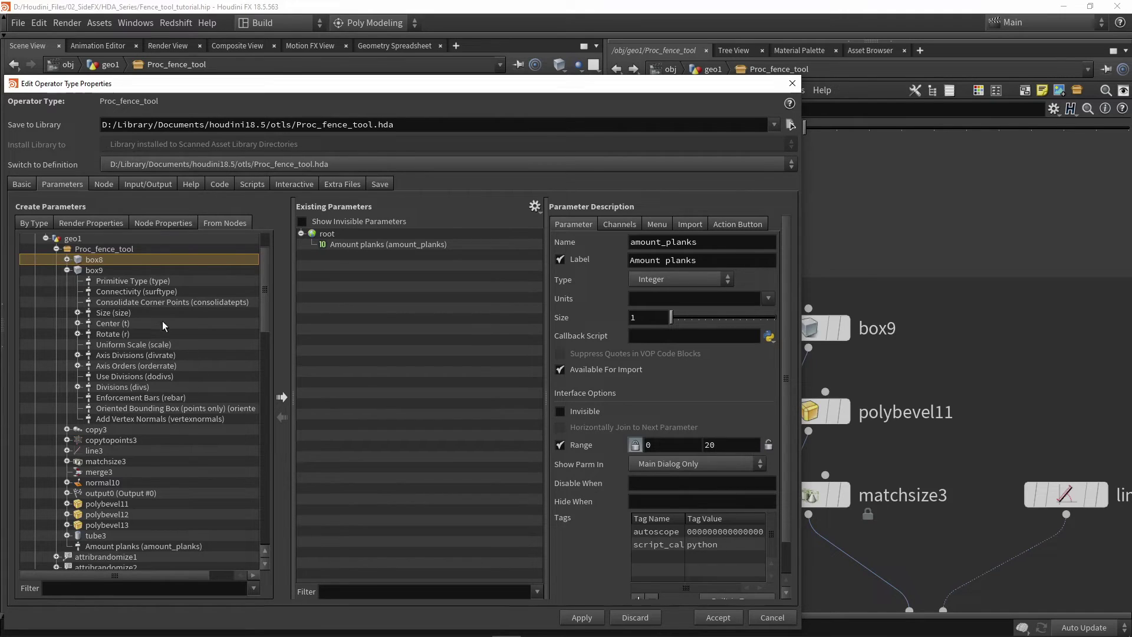
left_click(826, 328)
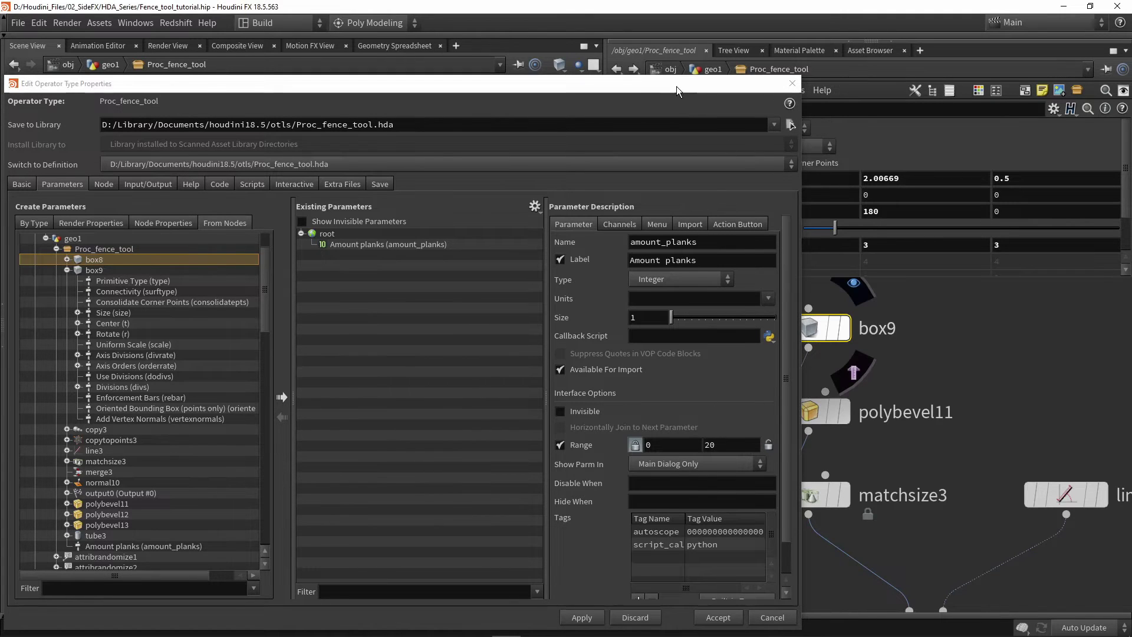
left_click_drag(677, 86, 657, 194)
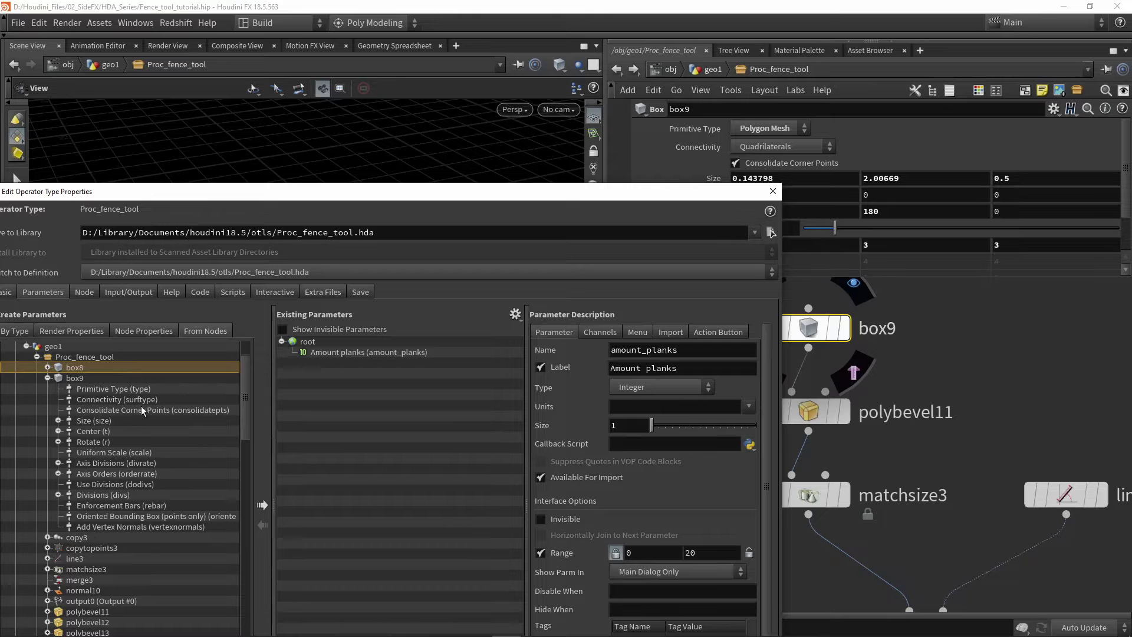
left_click_drag(203, 194, 254, 75)
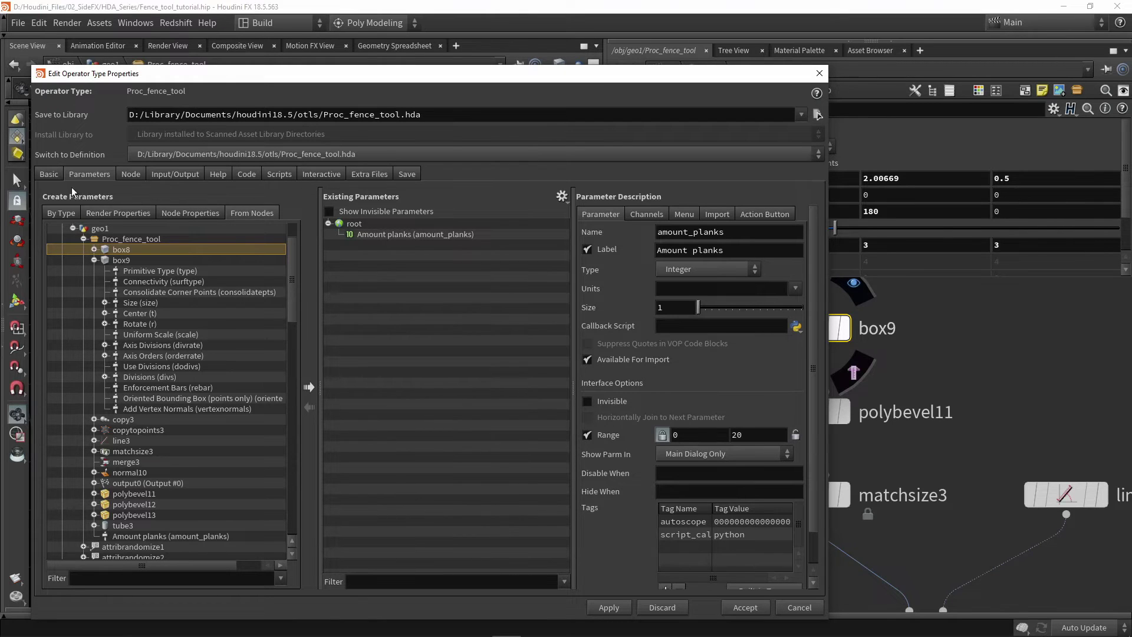
Step: Rename box9 to PLANK and drag its Uniform Scale onto the asset's parameters
left_click(54, 215)
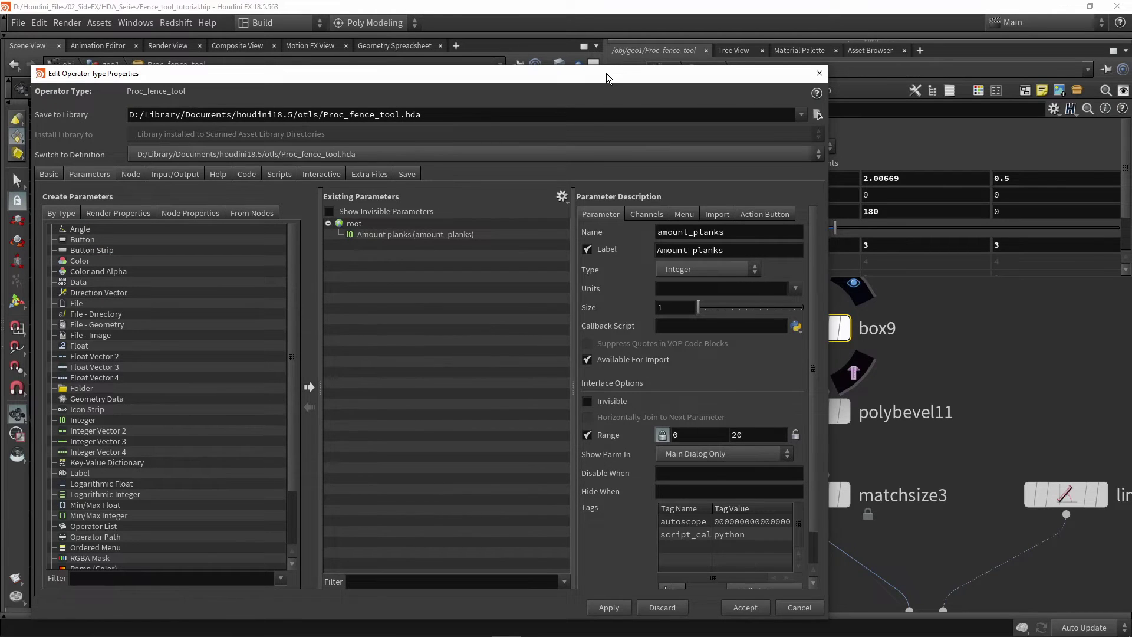
left_click_drag(721, 75, 417, 115)
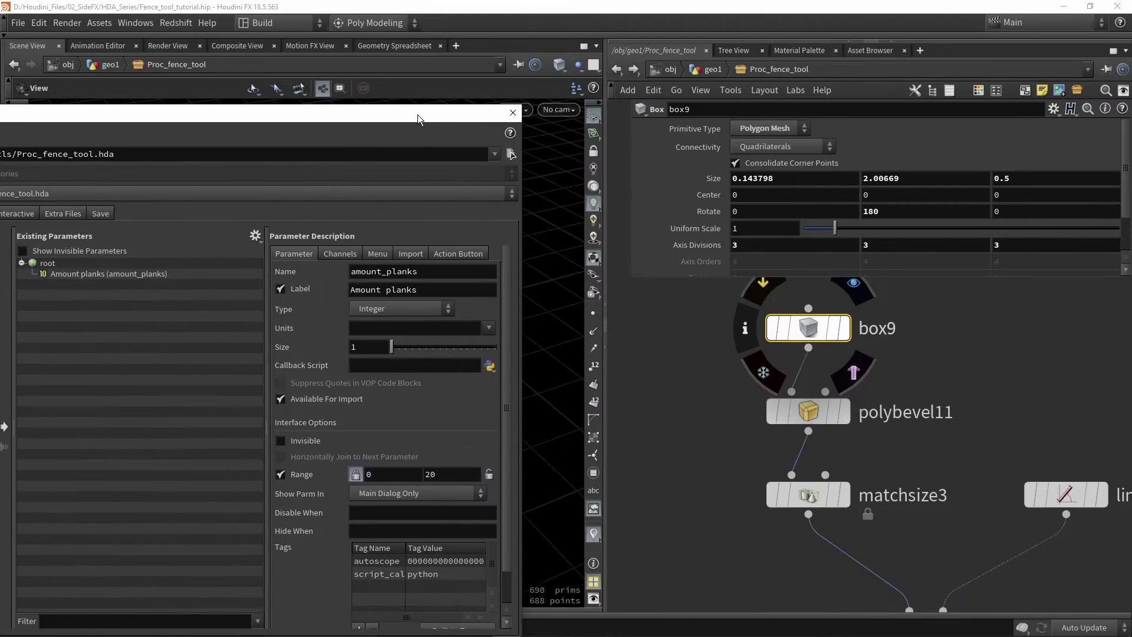
left_click(816, 334)
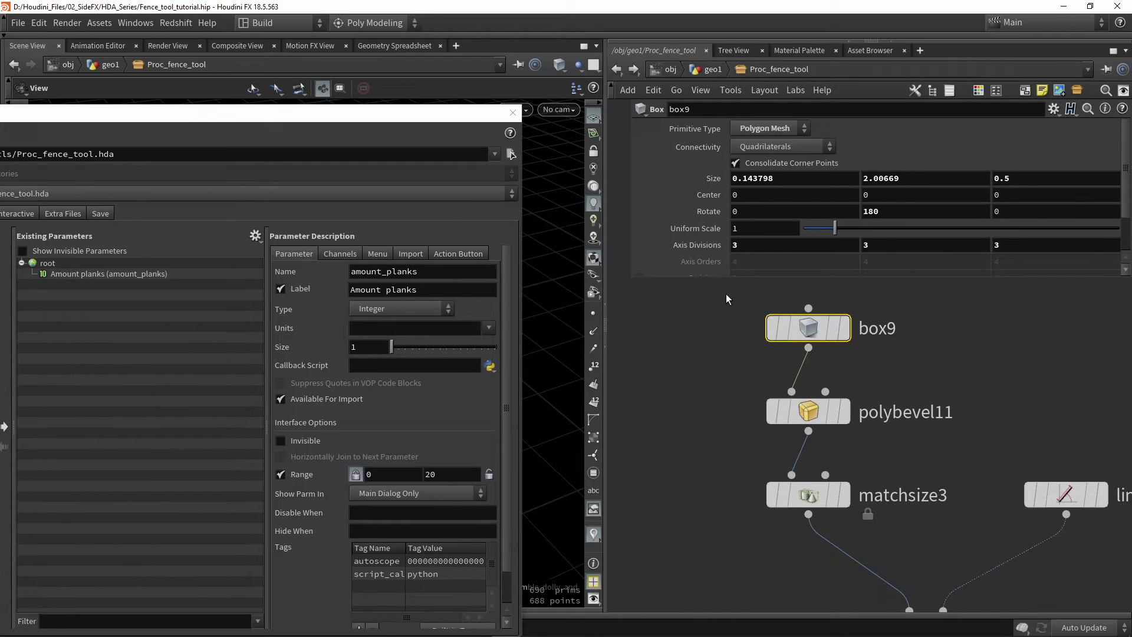
double_click(884, 328)
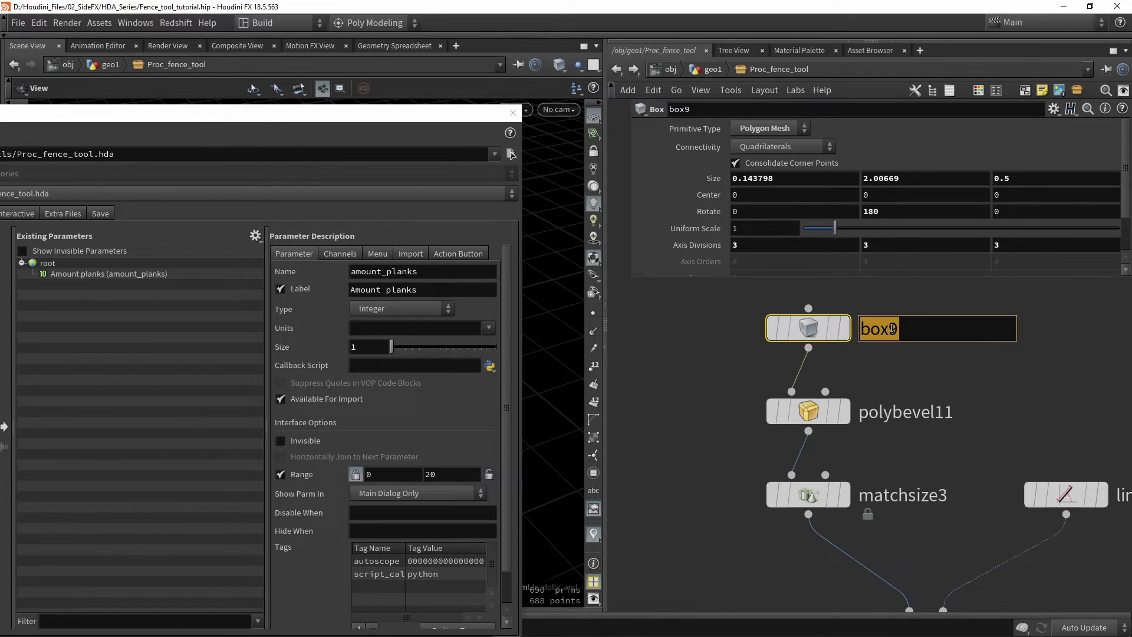
type("PLANK")
key("Return")
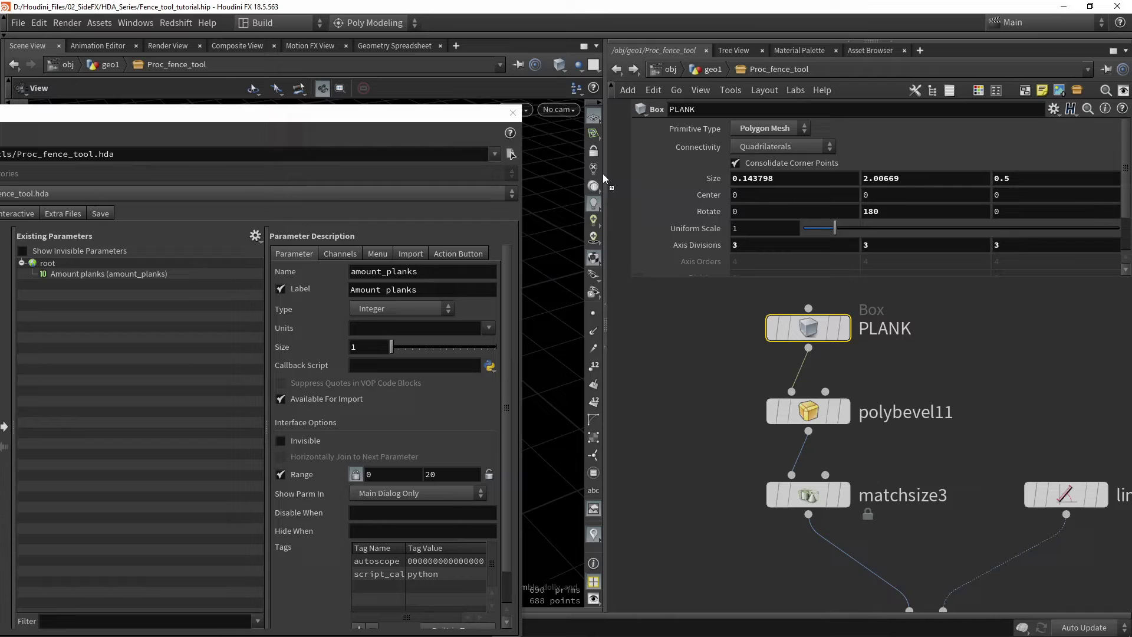
left_click_drag(220, 182, 100, 302)
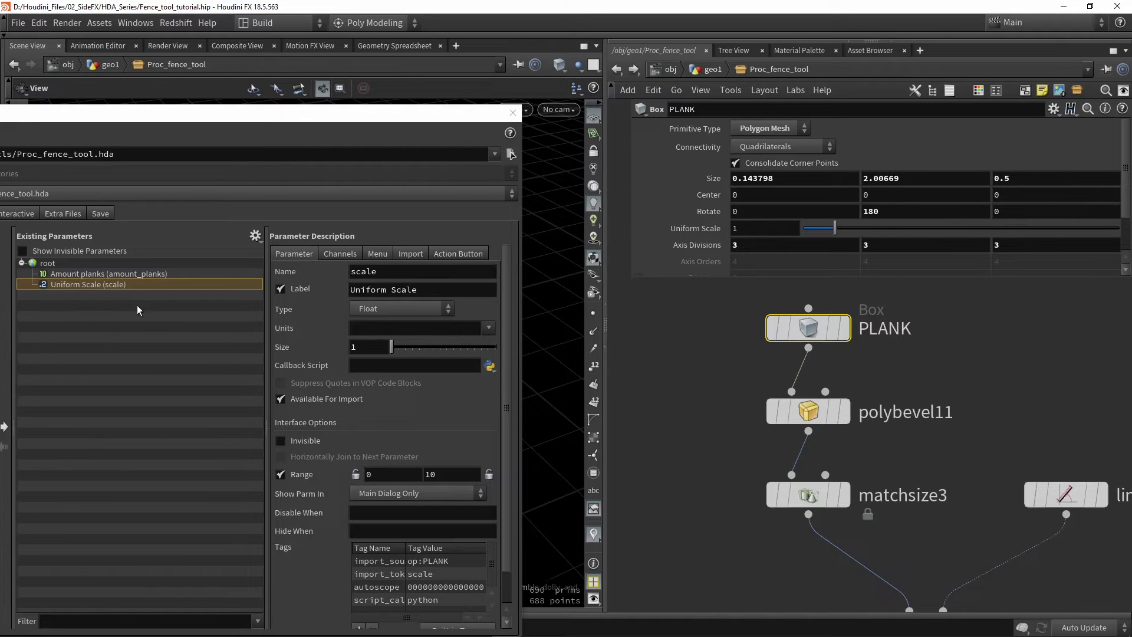
Step: Relabel the promoted Uniform Scale 'plank scale', apply it, and check its ch("../scale") expression
left_click_drag(437, 290, 342, 290)
type("plank scale")
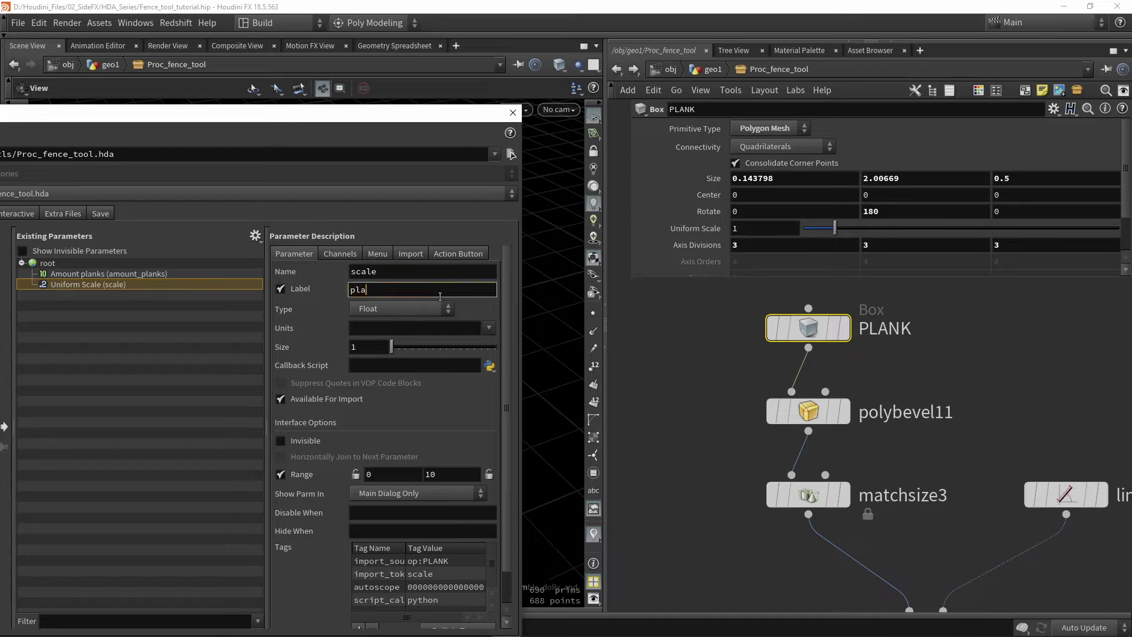
key("Return")
left_click_drag(337, 115, 424, 37)
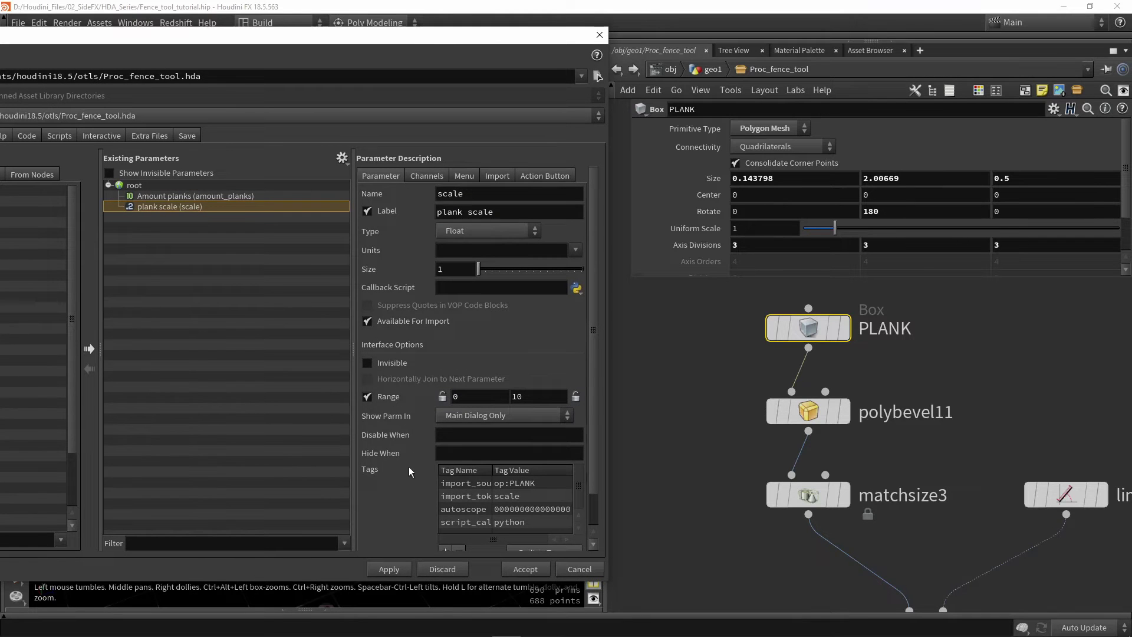
left_click(377, 567)
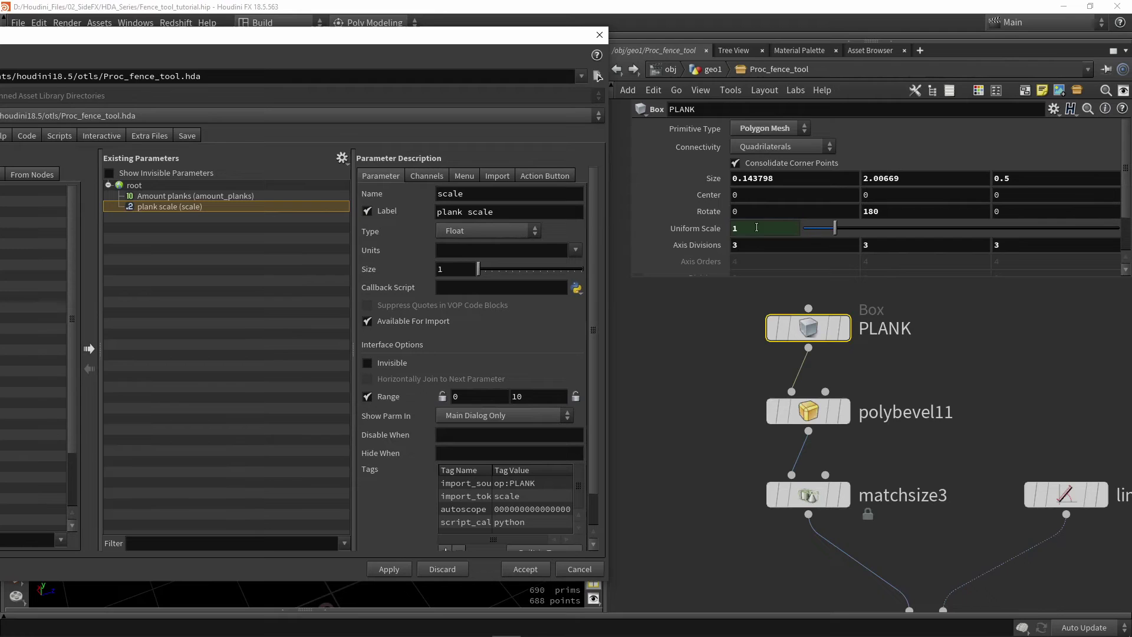
left_click(695, 228)
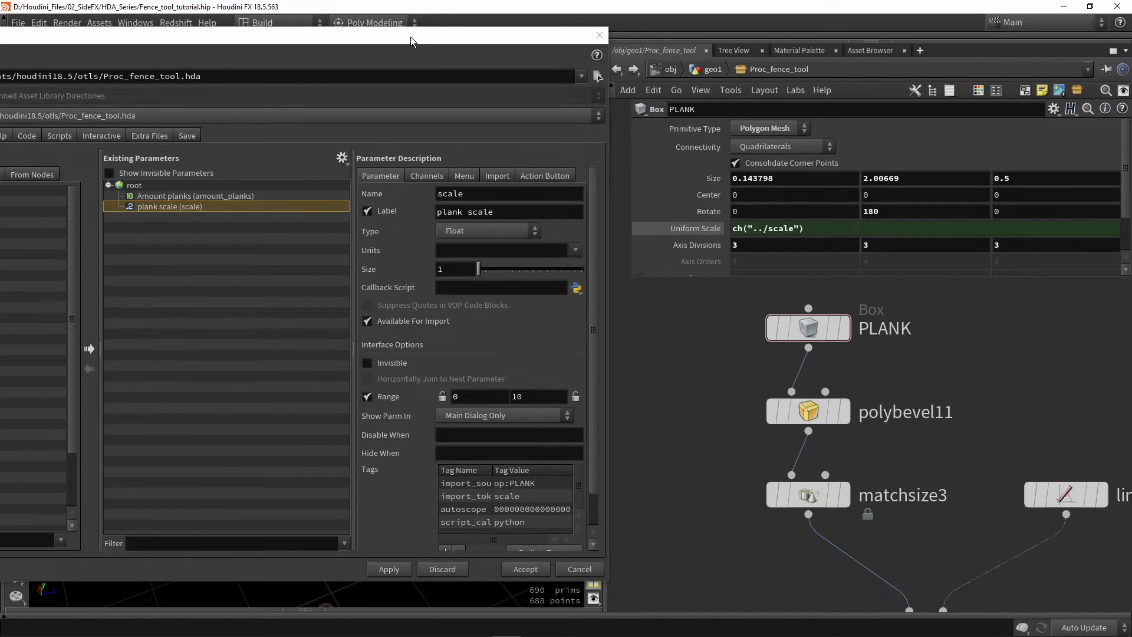
left_click_drag(410, 37, 649, 47)
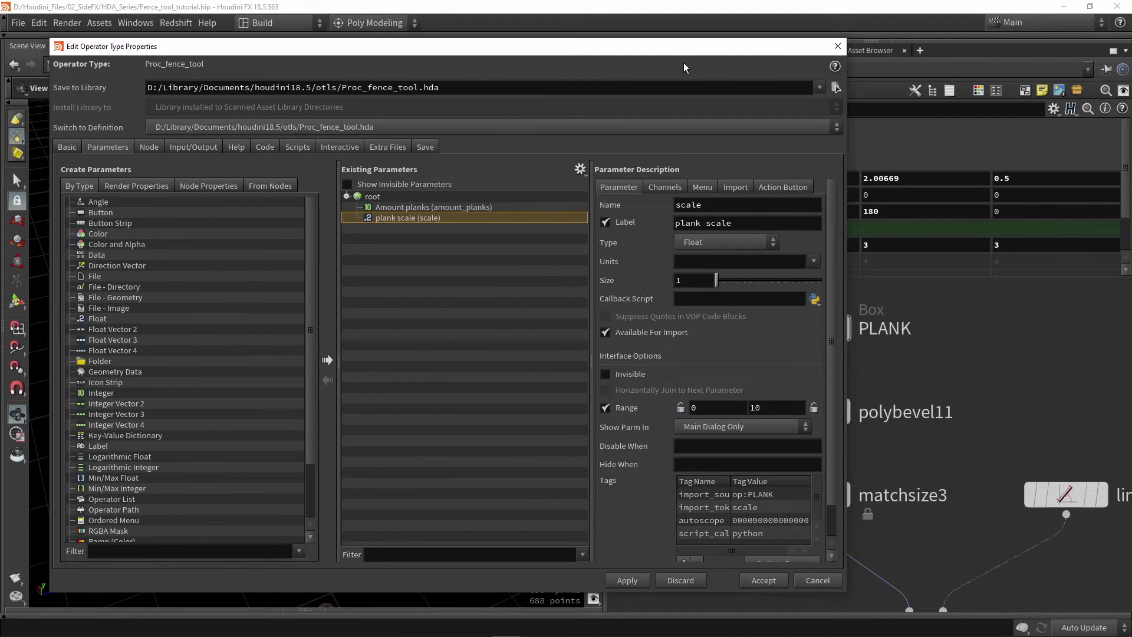
Step: Test PLANK's Size Z at 0.3, then undo it back to 0.5
left_click_drag(672, 53, 650, 494)
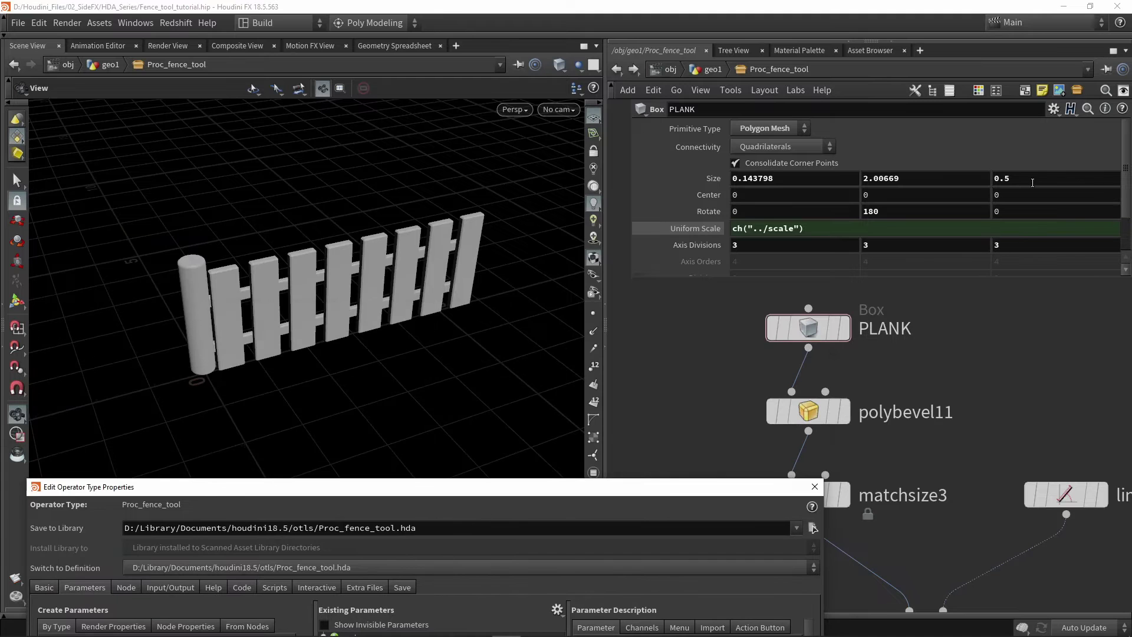
mouse_move(1028, 180)
middle_mouse_down()
mouse_move(1070, 178)
mouse_move(1009, 179)
middle_mouse_up()
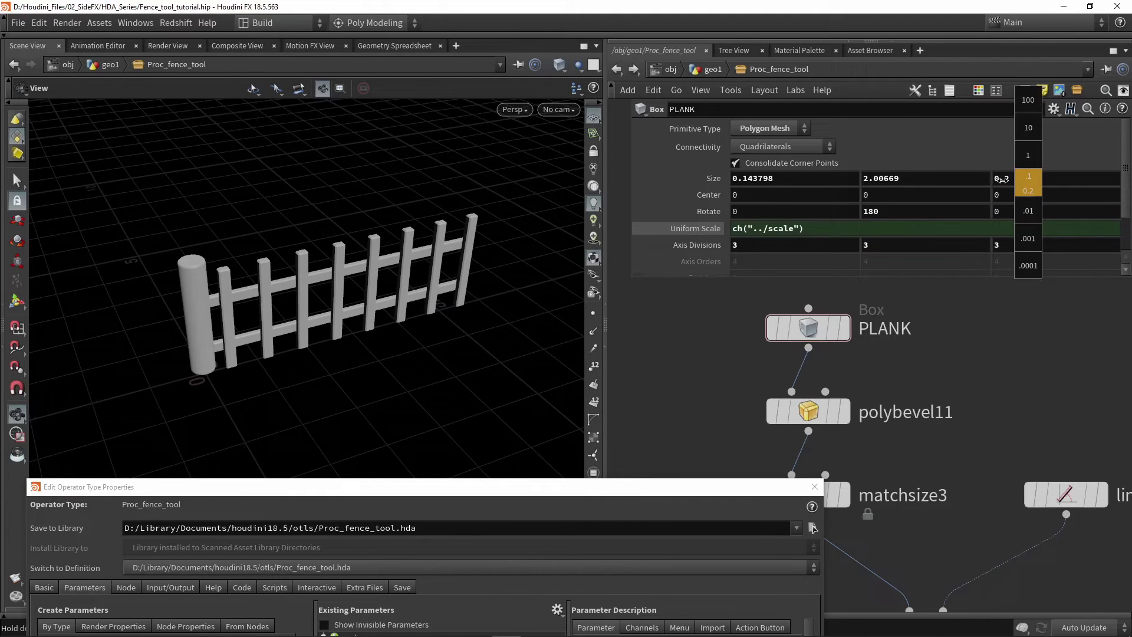
middle_click_drag(1002, 179, 1005, 178)
key("ctrl+z")
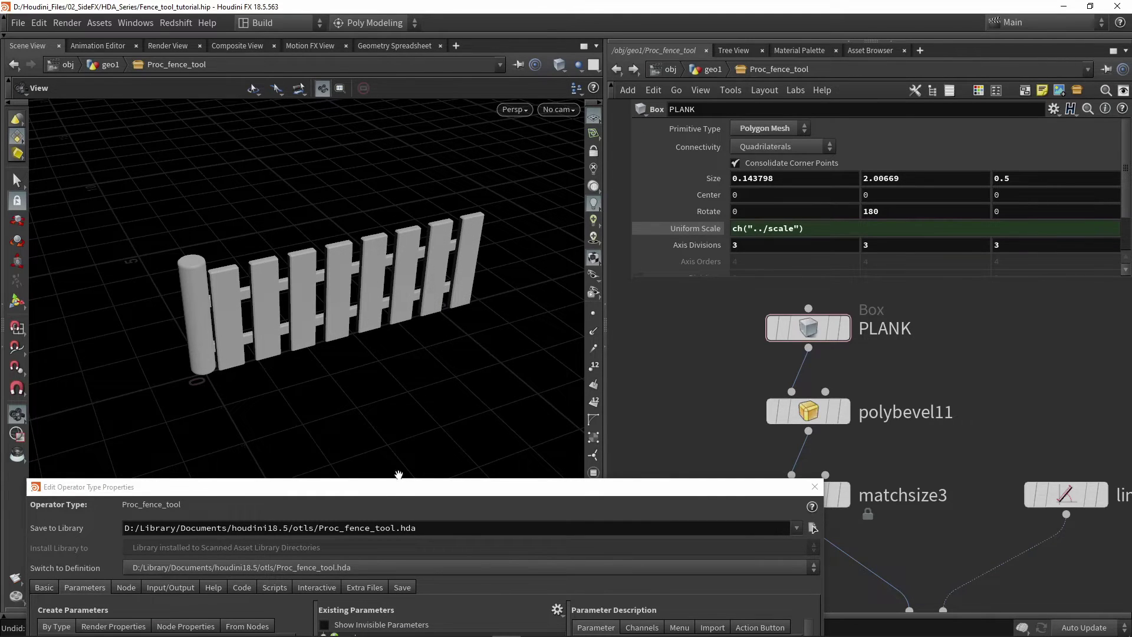
left_click_drag(398, 487, 366, 55)
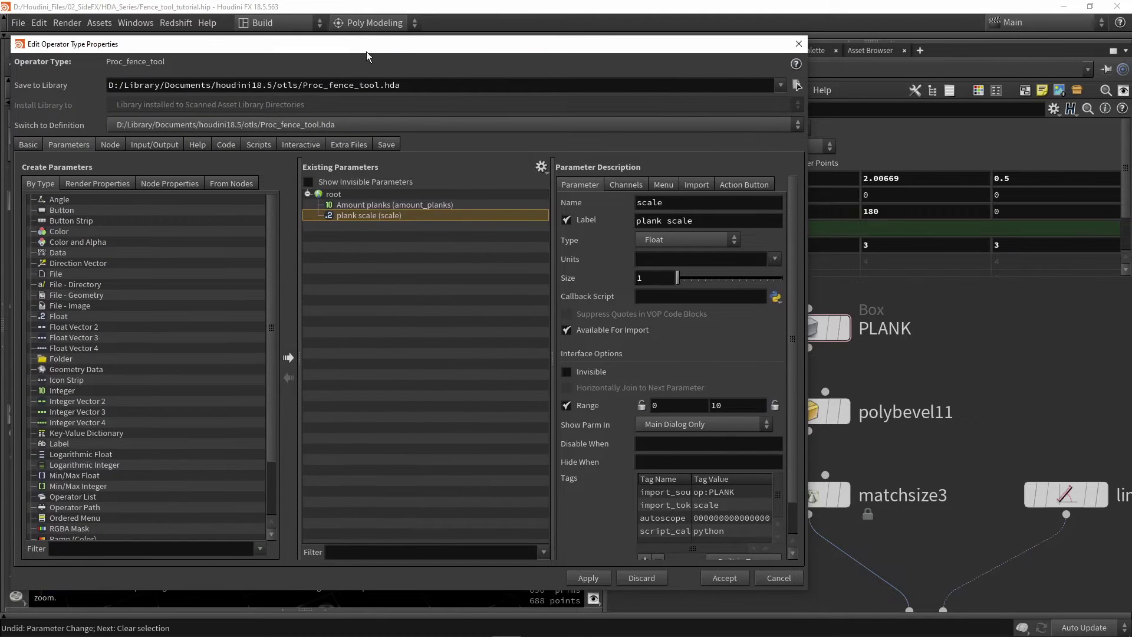
Step: Add a new float parameter labelled 'width plank' to the asset
left_click_drag(66, 317, 455, 276)
double_click(698, 222)
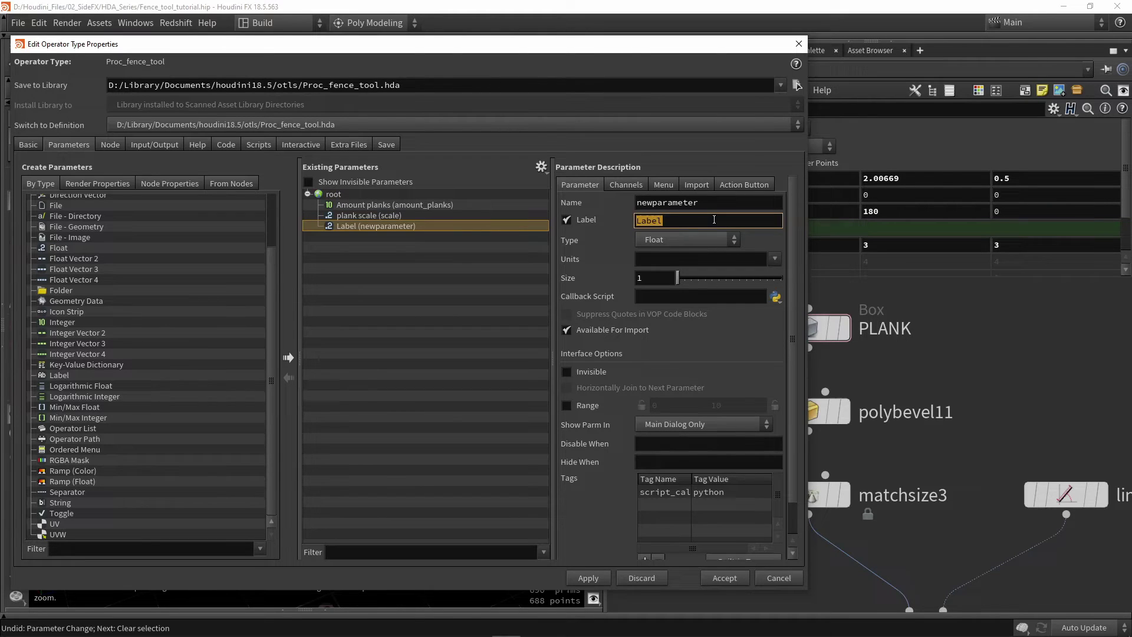
type("width plank")
key("Return")
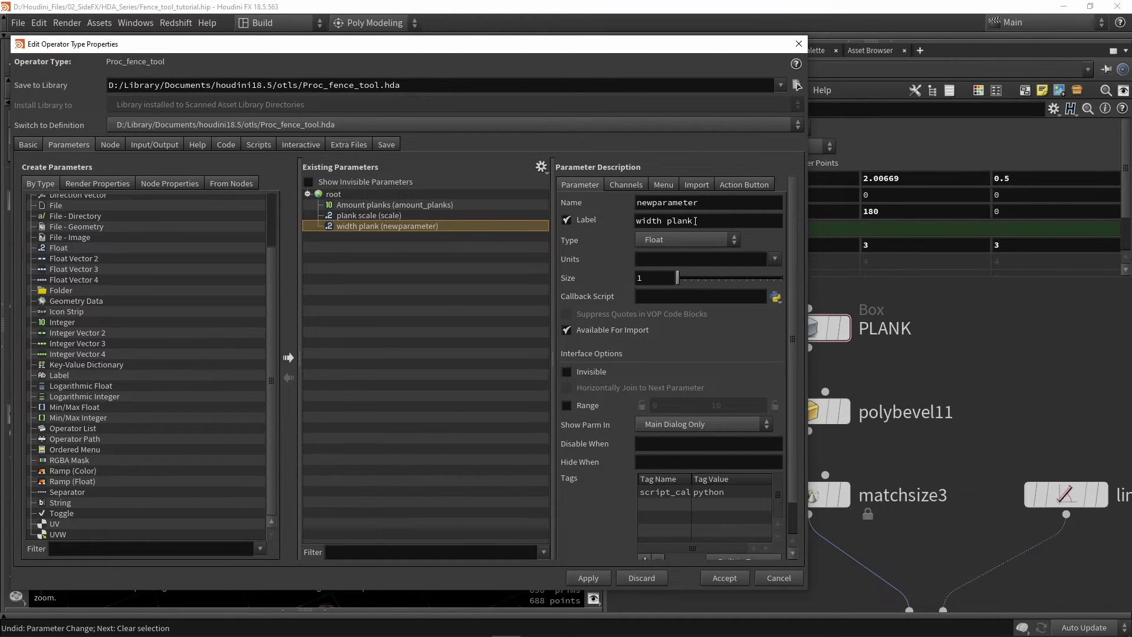
Step: Name the new parameter F_width_plank
double_click(683, 203)
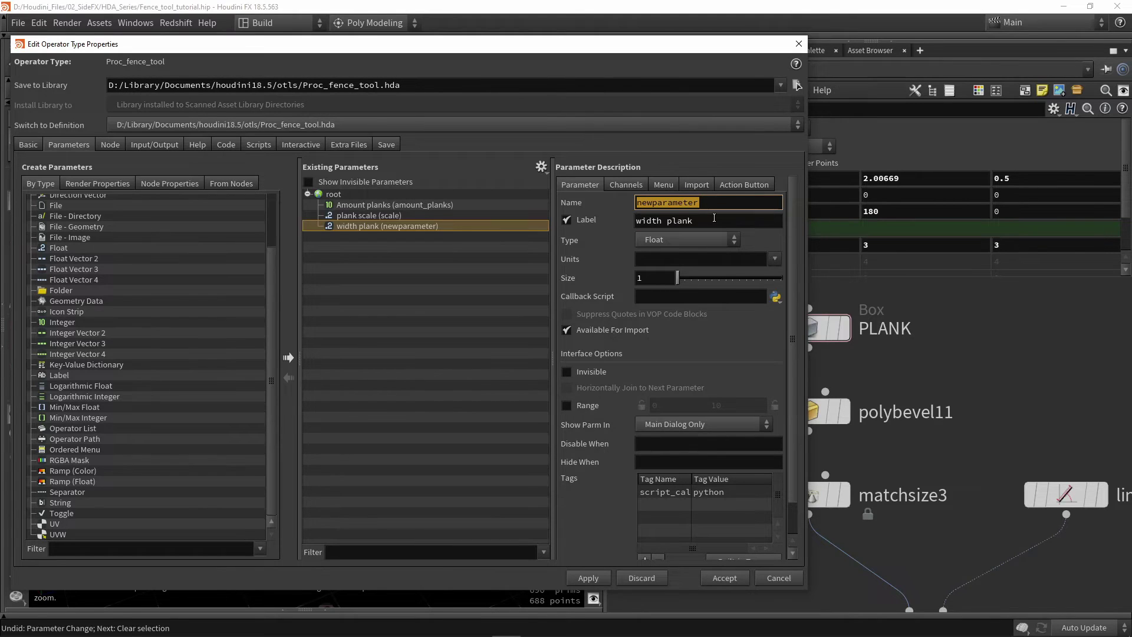
type("width_plank")
key("Return")
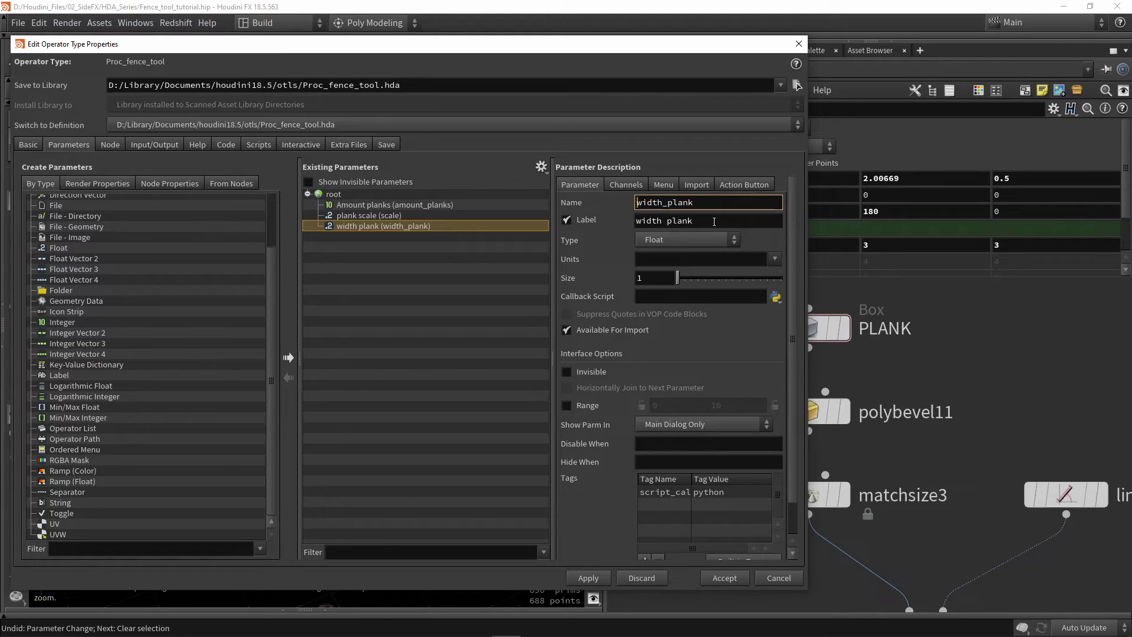
type("F_")
key("Home")
key("shift+Right")
key("Return")
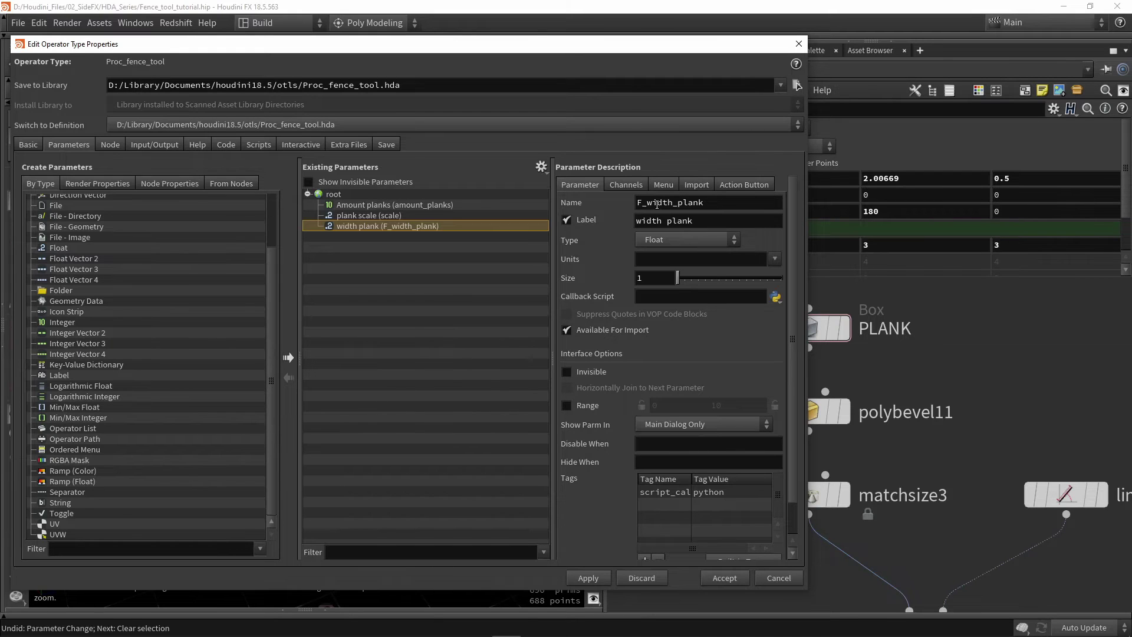
left_click_drag(644, 202, 720, 202)
left_click(720, 201)
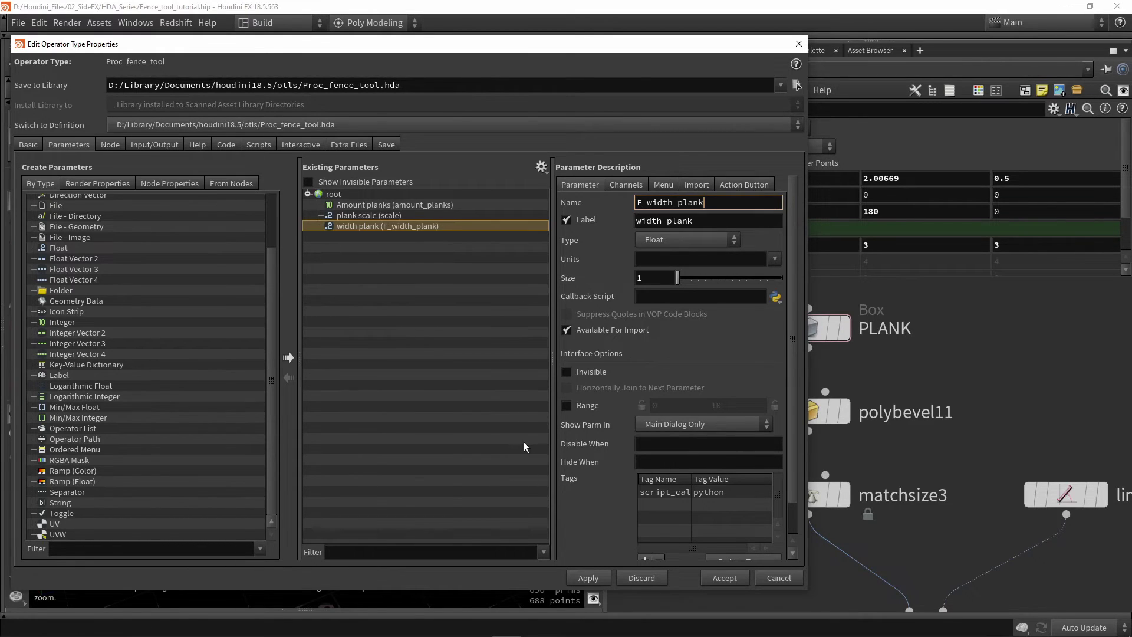
Step: Compare settings with Amount planks and plank scale, then apply the width plank parameter
left_click(363, 217)
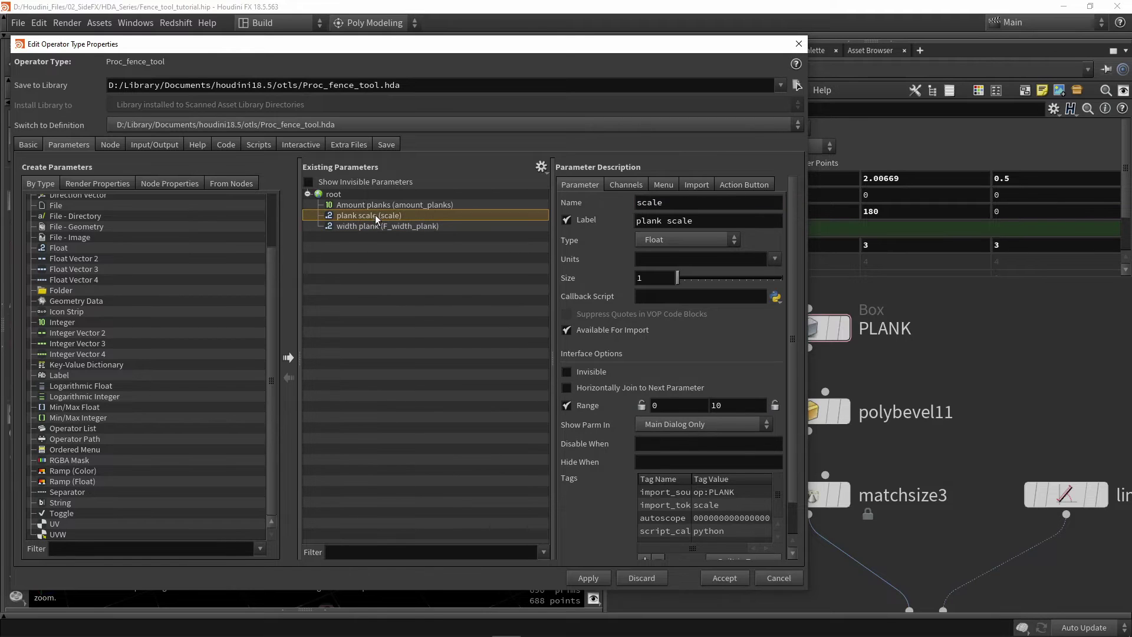
left_click(380, 207)
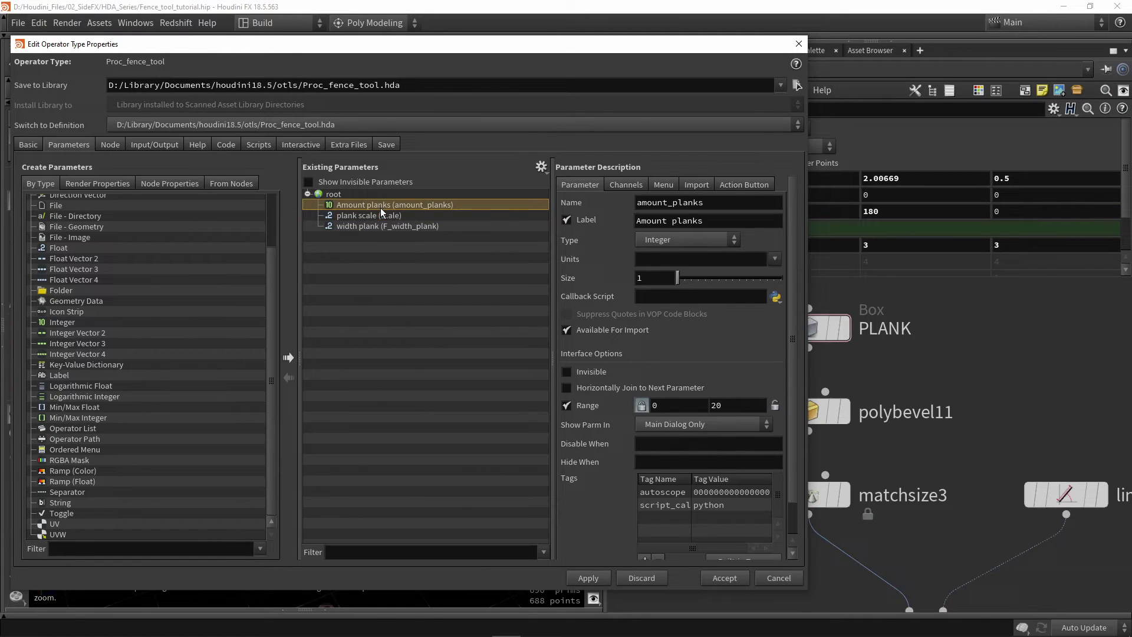
left_click(381, 215)
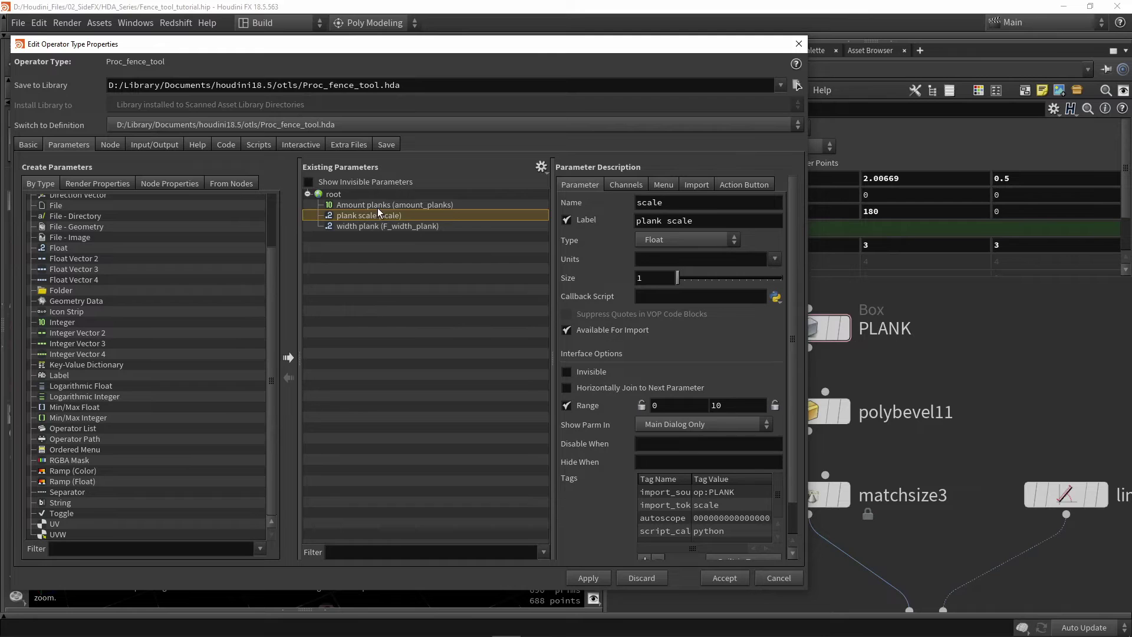
left_click(378, 207)
left_click(377, 226)
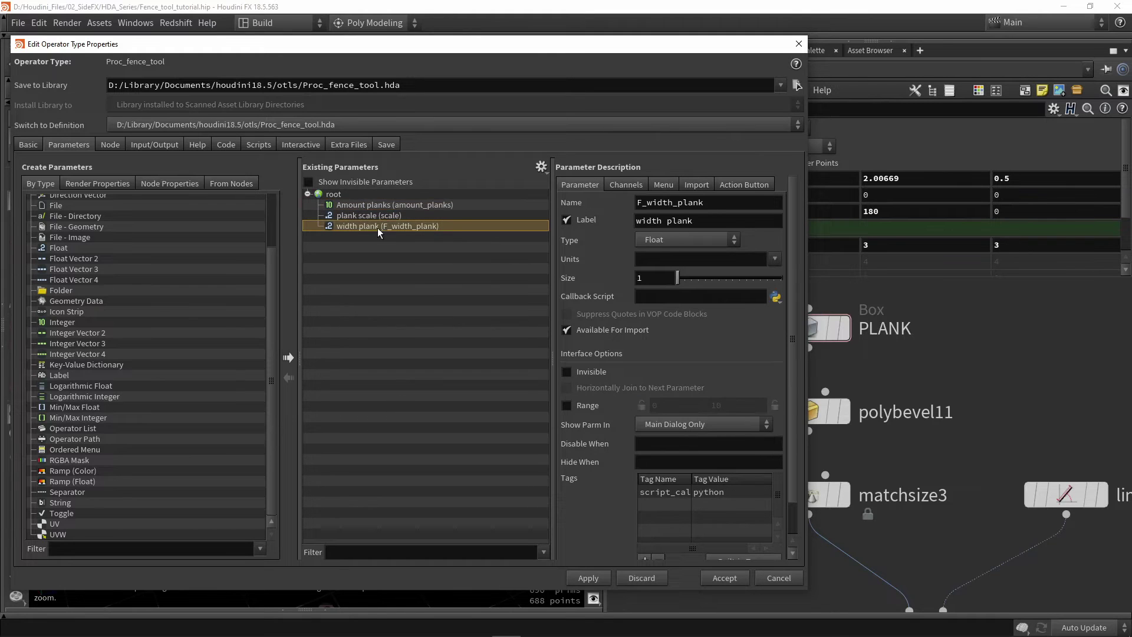
left_click(589, 579)
Step: Enter ch("../F_width_plank") in PLANK's Size Z field using autocomplete and commit it
left_click_drag(635, 47, 416, 68)
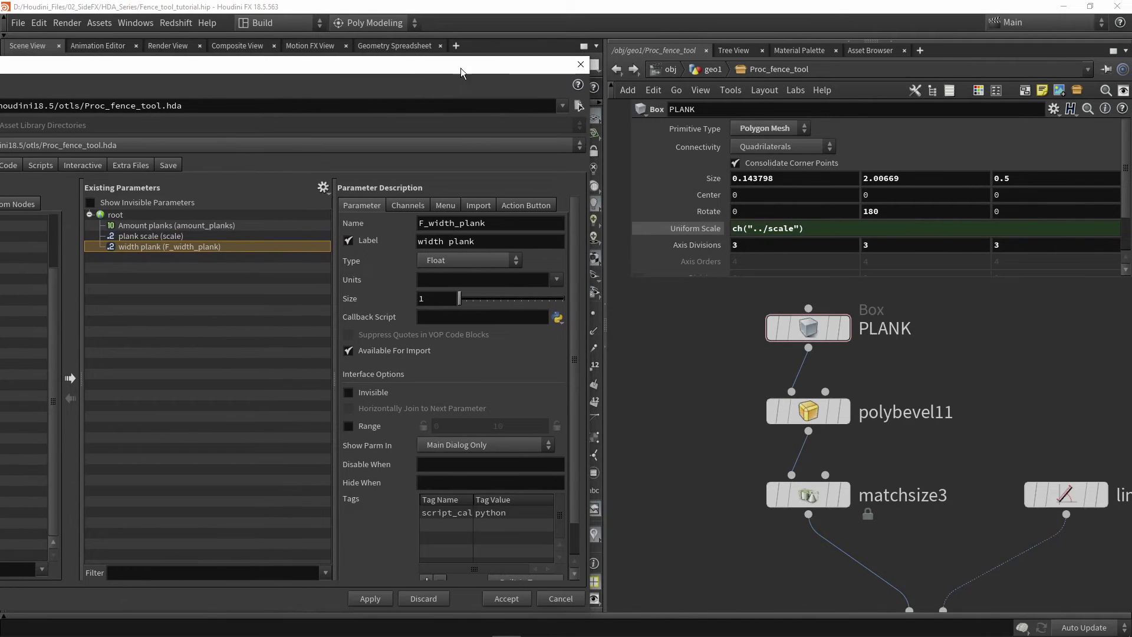
left_click(1010, 177)
left_click(1026, 177)
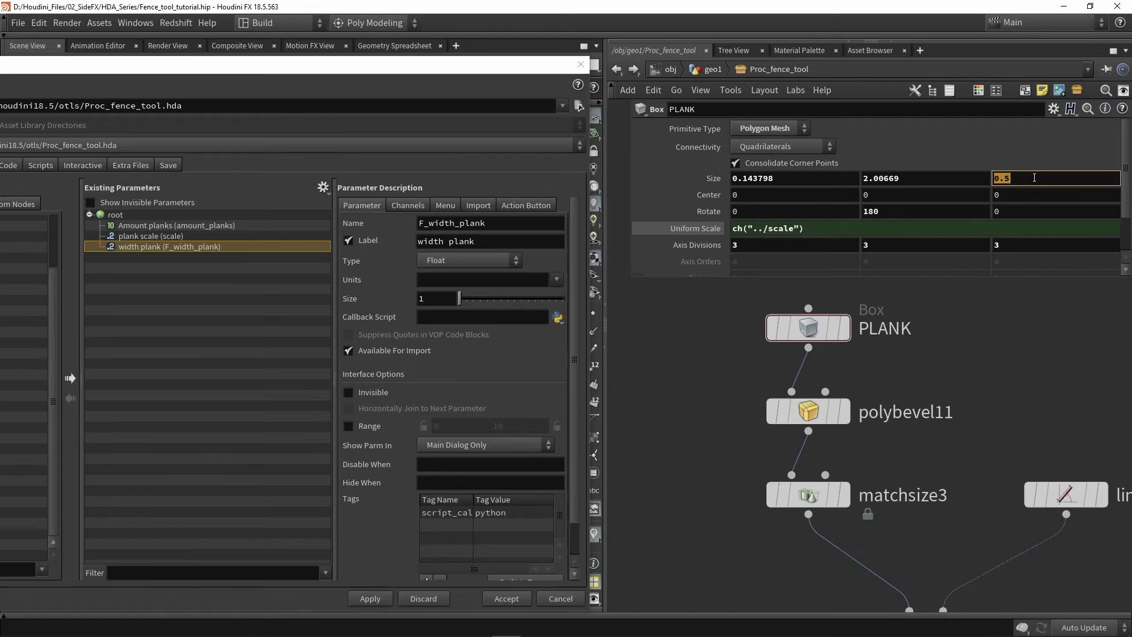
type("ch(")
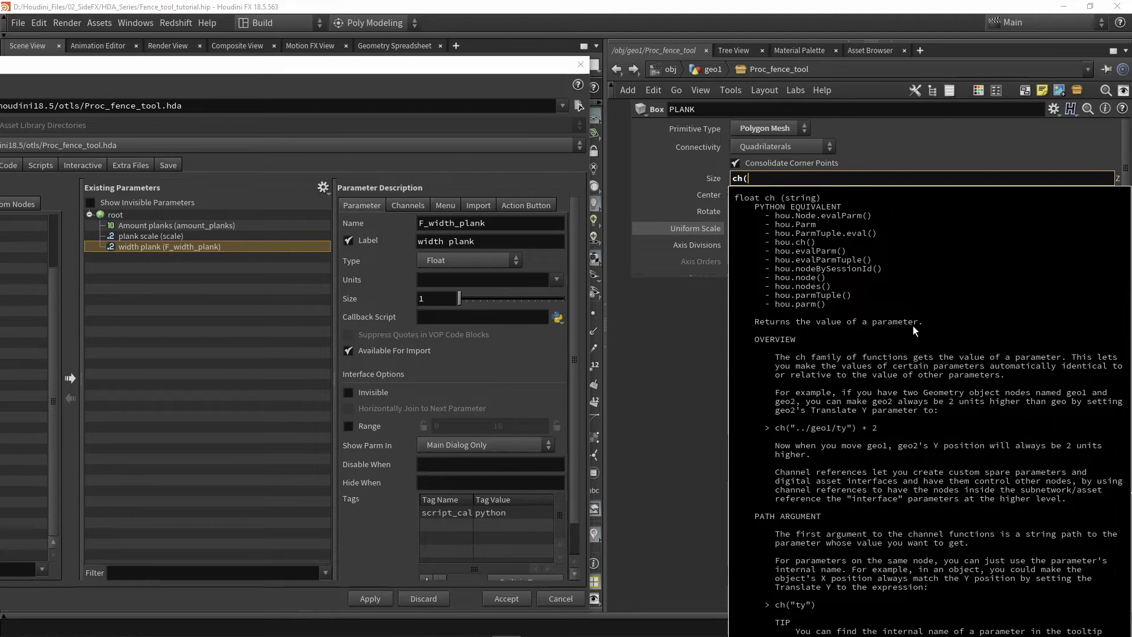
left_click(762, 180)
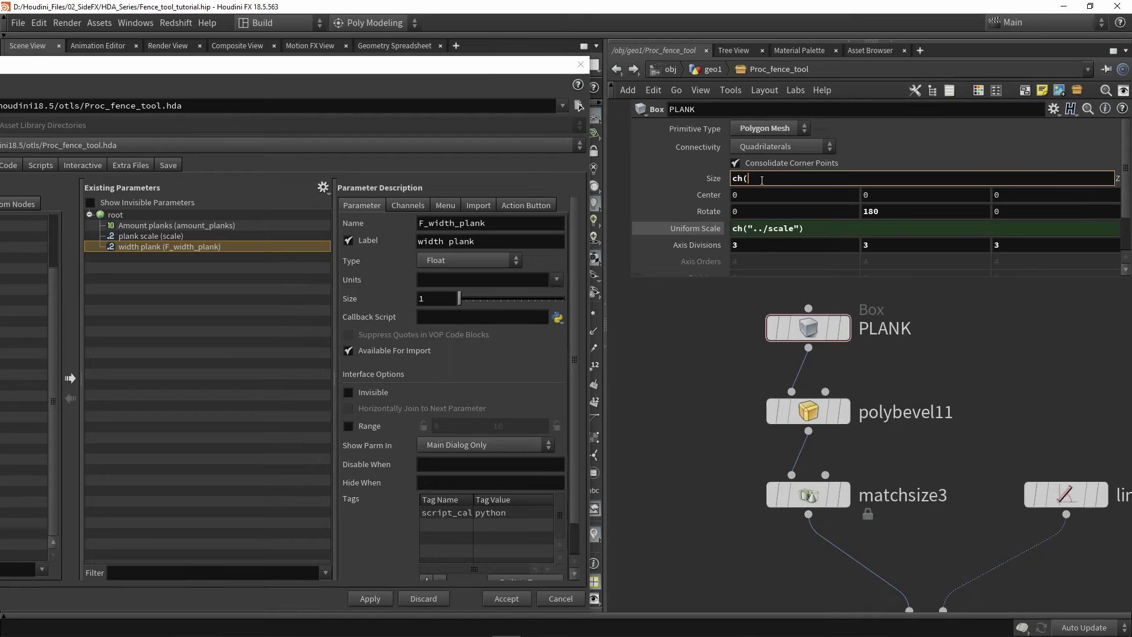
type("\"../")
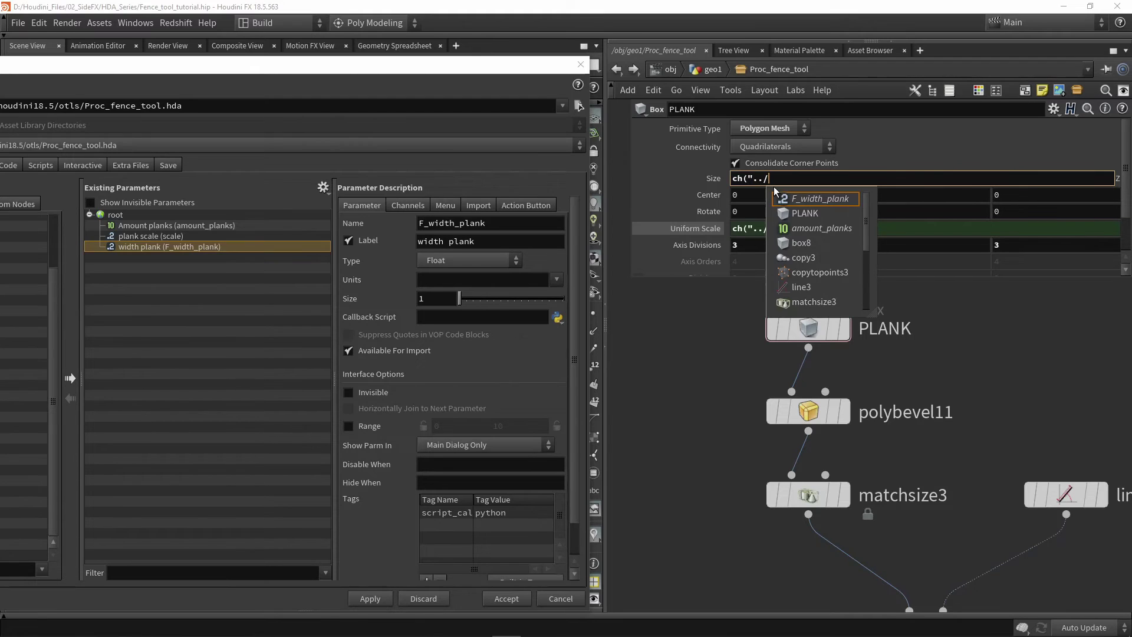
type("F")
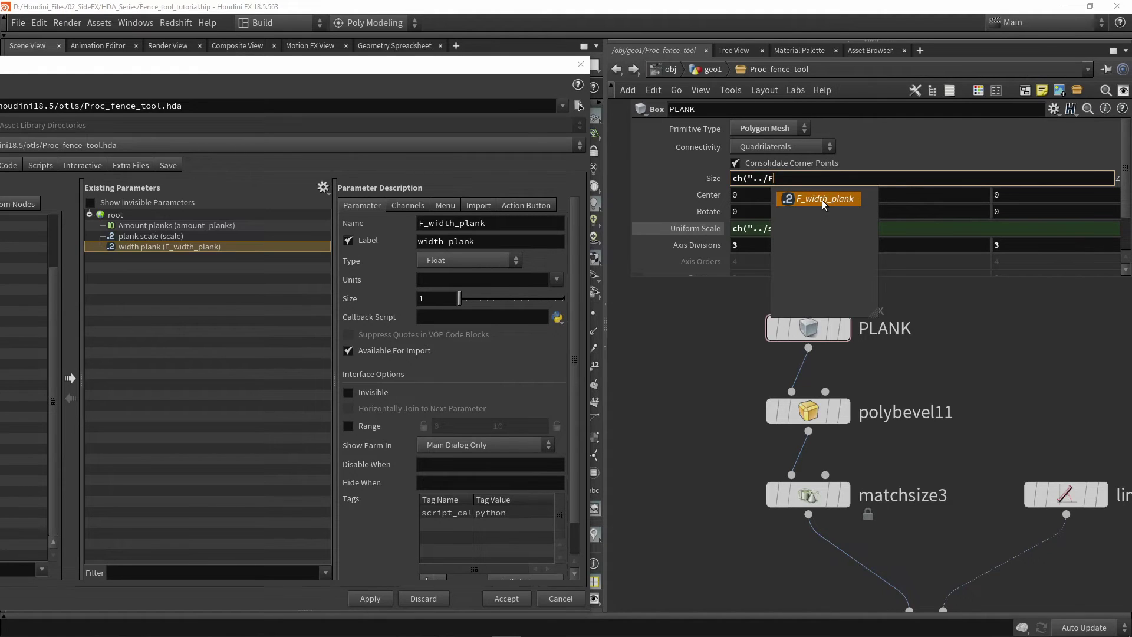
left_click(822, 200)
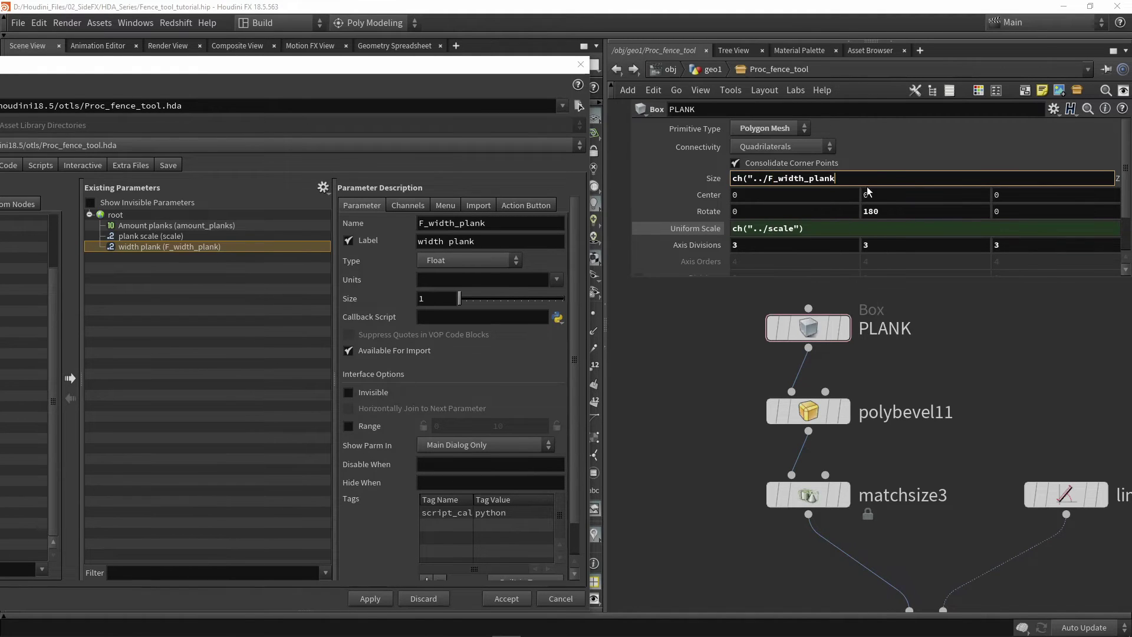
type("\")")
left_click_drag(838, 178, 703, 178)
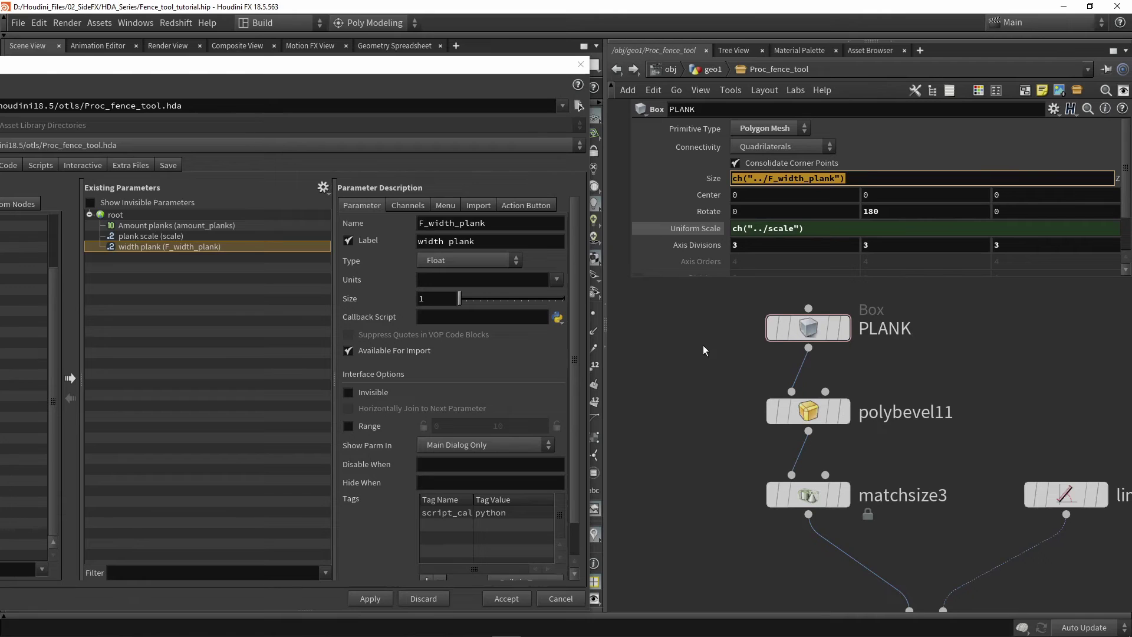
key("Tab")
Step: Re-edit the Size Z expression, reinserting F_width_plank from the suggestions
left_click(995, 179)
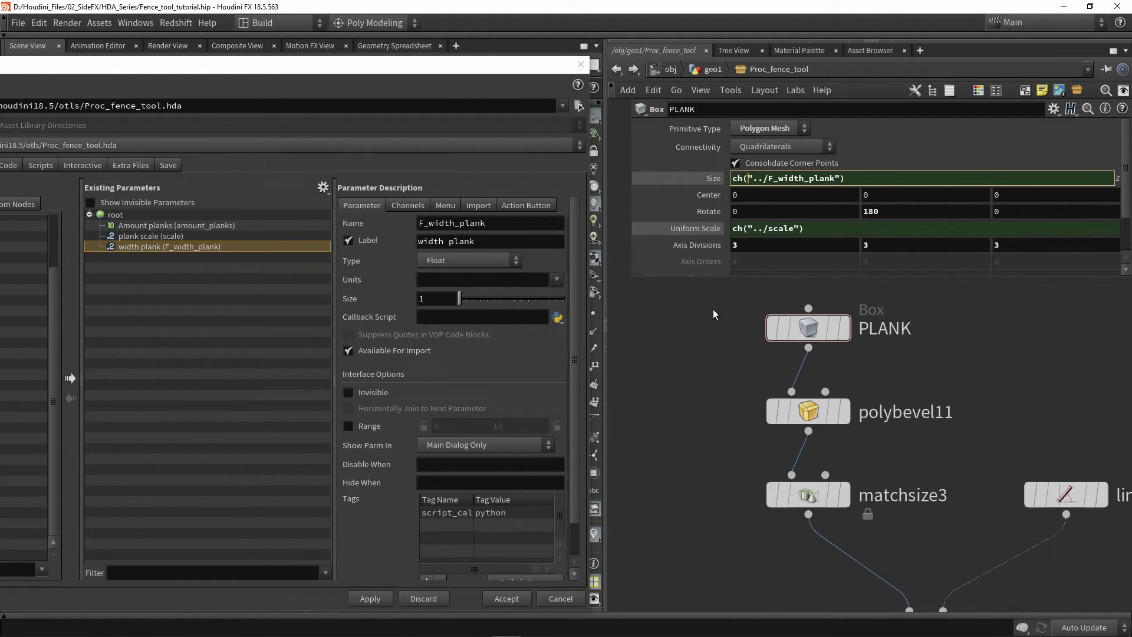
left_click_drag(836, 178, 769, 181)
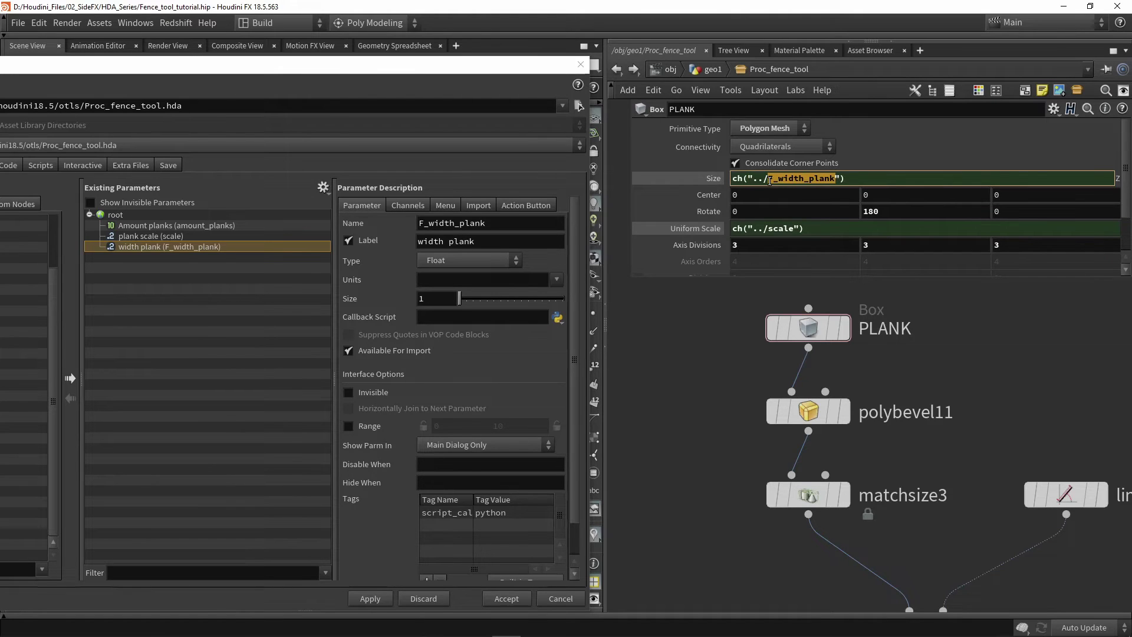
key("BackSpace")
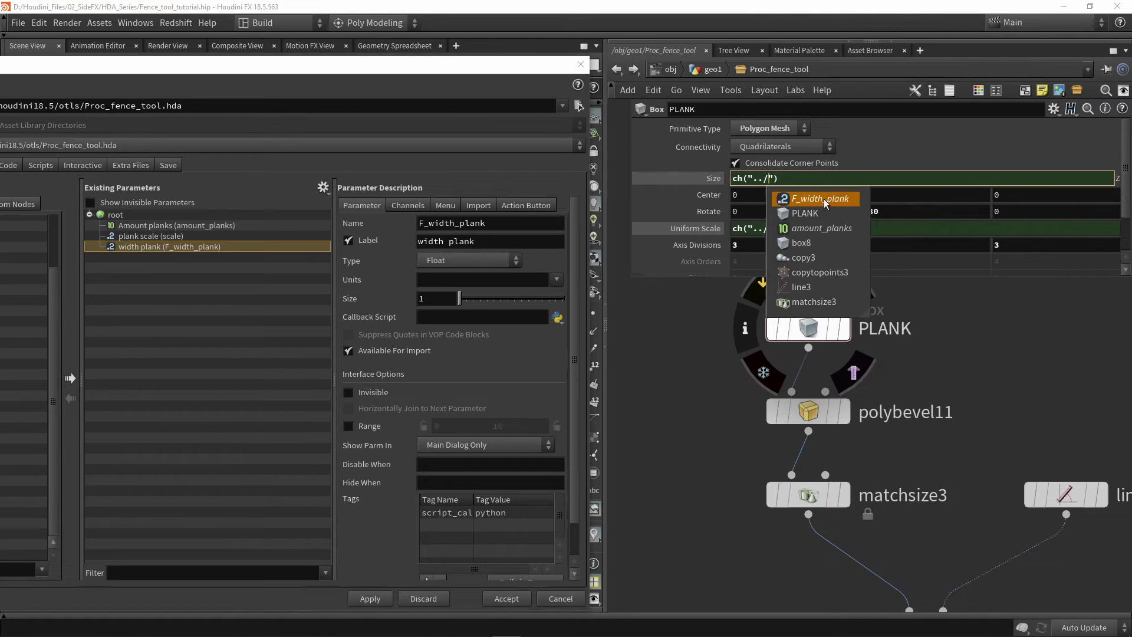
left_click(811, 200)
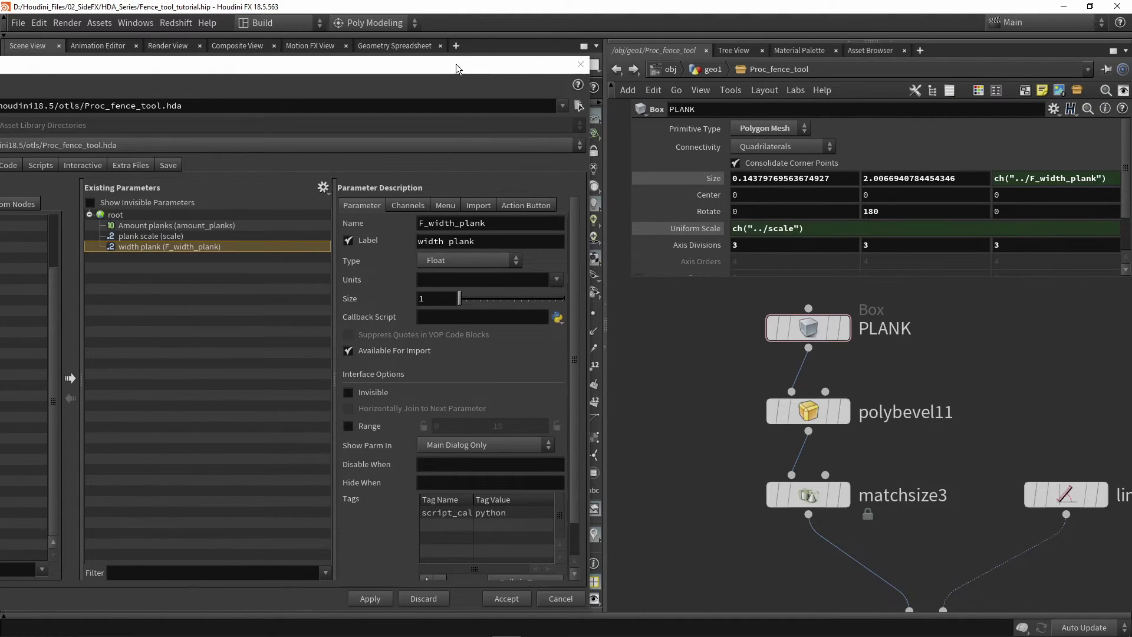
Step: At geo1, try width plank at 0.47 and plank scale, then reset both to defaults
left_click_drag(455, 64, 441, 469)
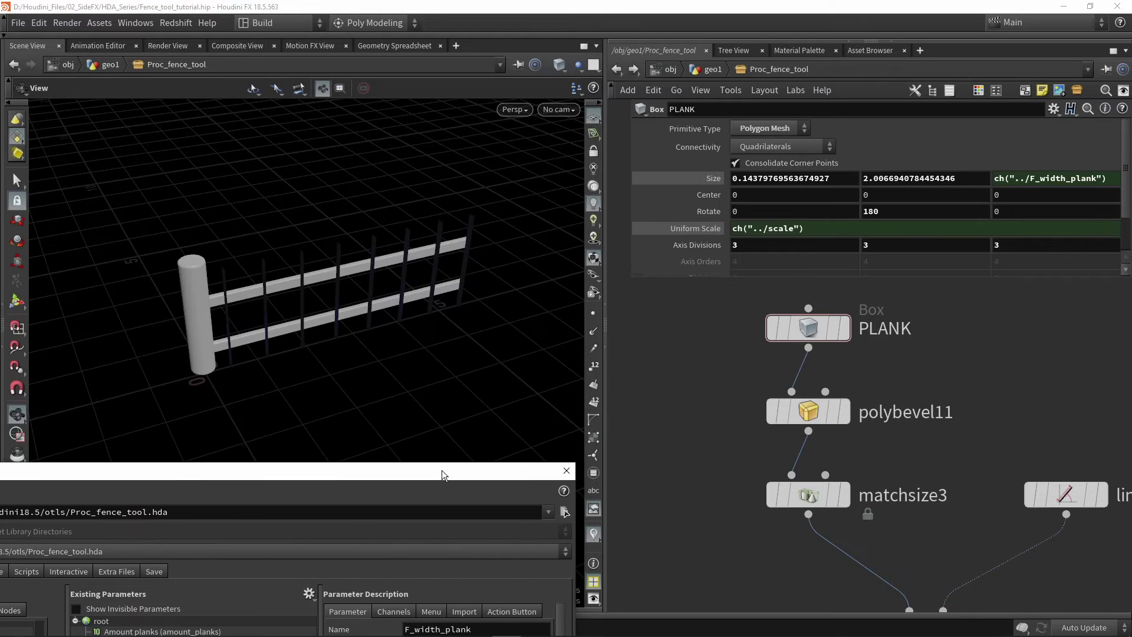
left_click(707, 69)
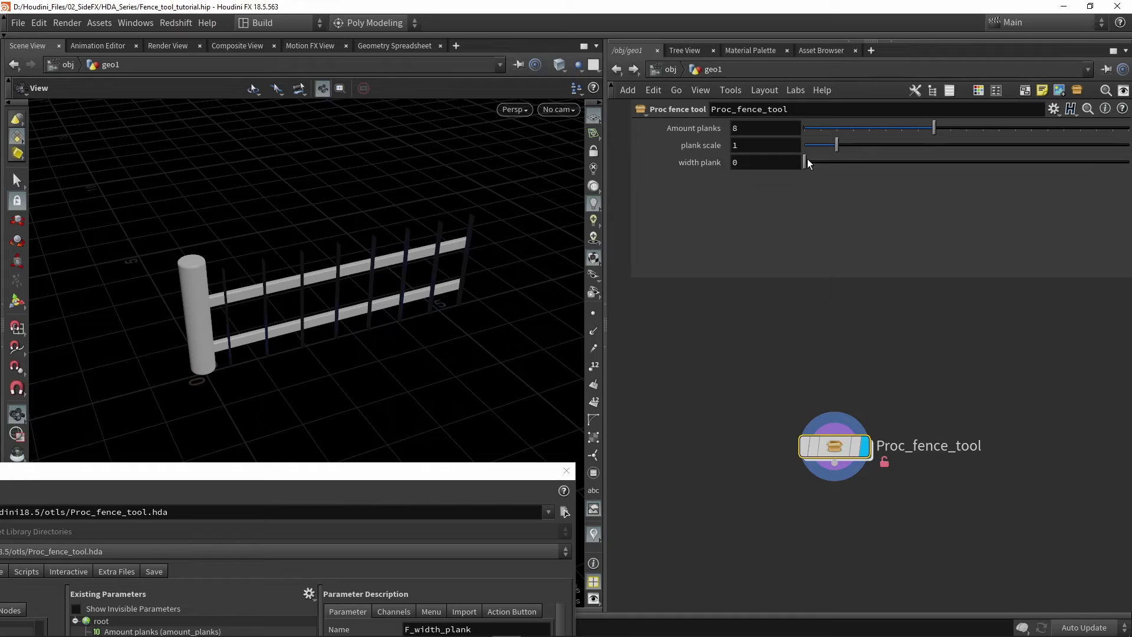
left_click_drag(814, 168, 847, 145)
middle_click(790, 163, "ctrl")
middle_click(761, 145, "ctrl")
left_click_drag(443, 472, 465, 62)
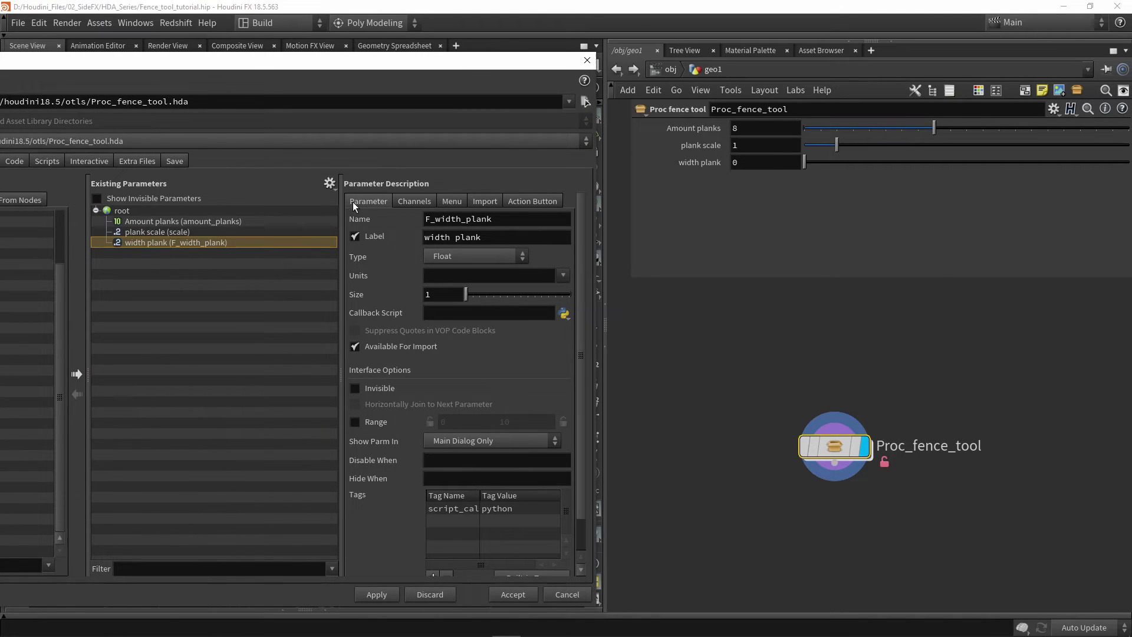
Step: Set width plank's default to 0.5 in the Channels settings and apply it
left_click(415, 200)
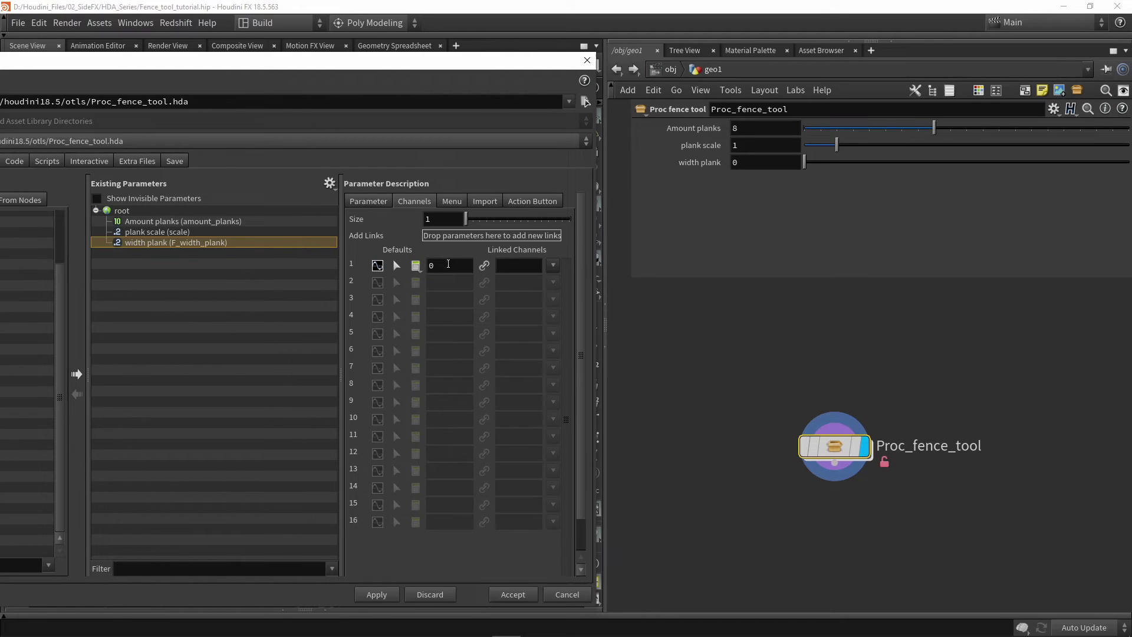
left_click(448, 264)
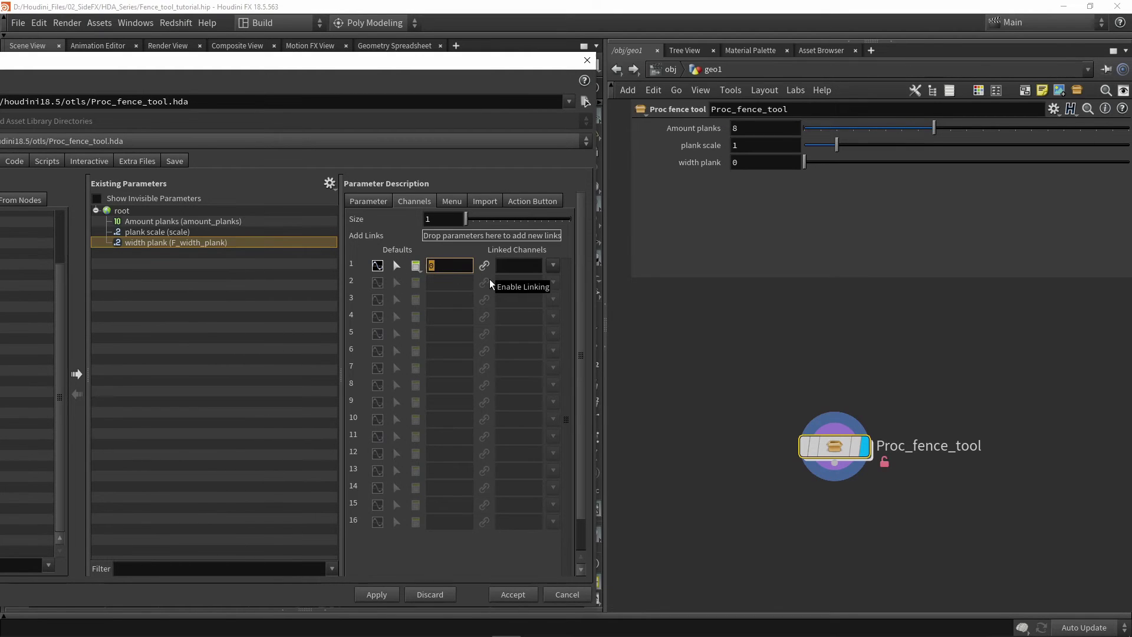
type("0.5")
key("Return")
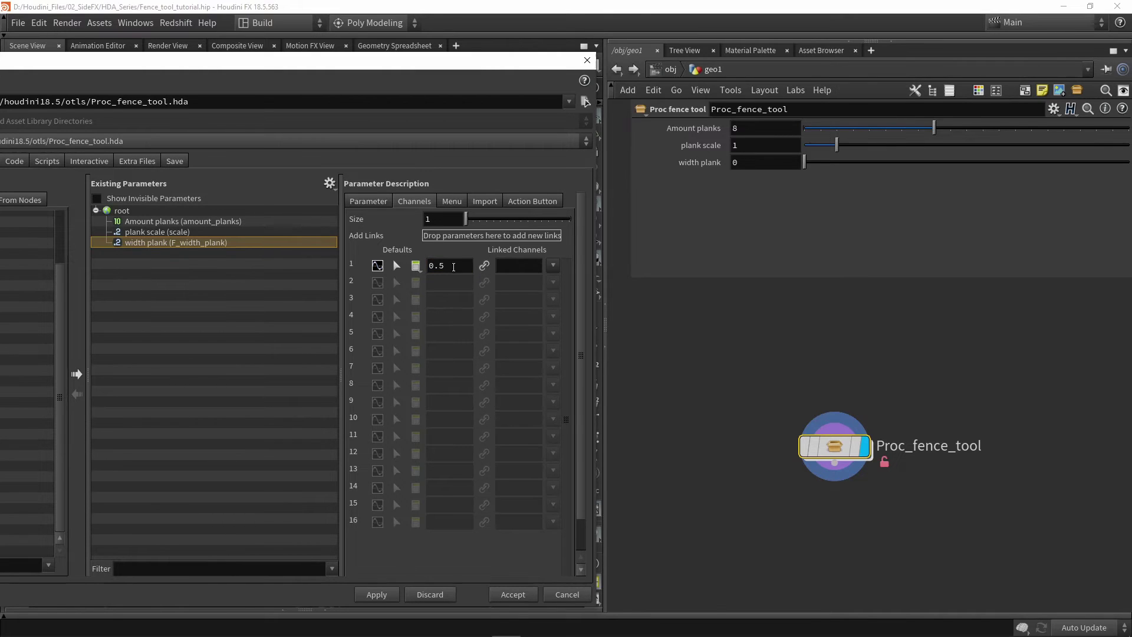
left_click(463, 264)
left_click(386, 595)
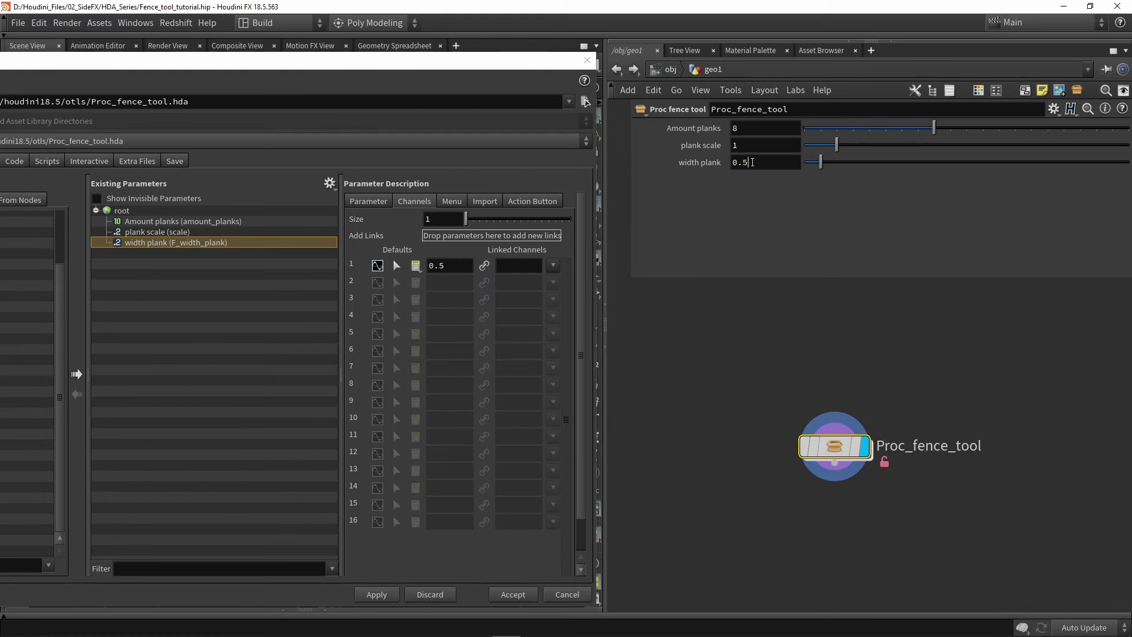
left_click(740, 162)
Step: Review width plank's Menu, Import, Action Button and Channels pages, ending back on the Parameter page
left_click(452, 201)
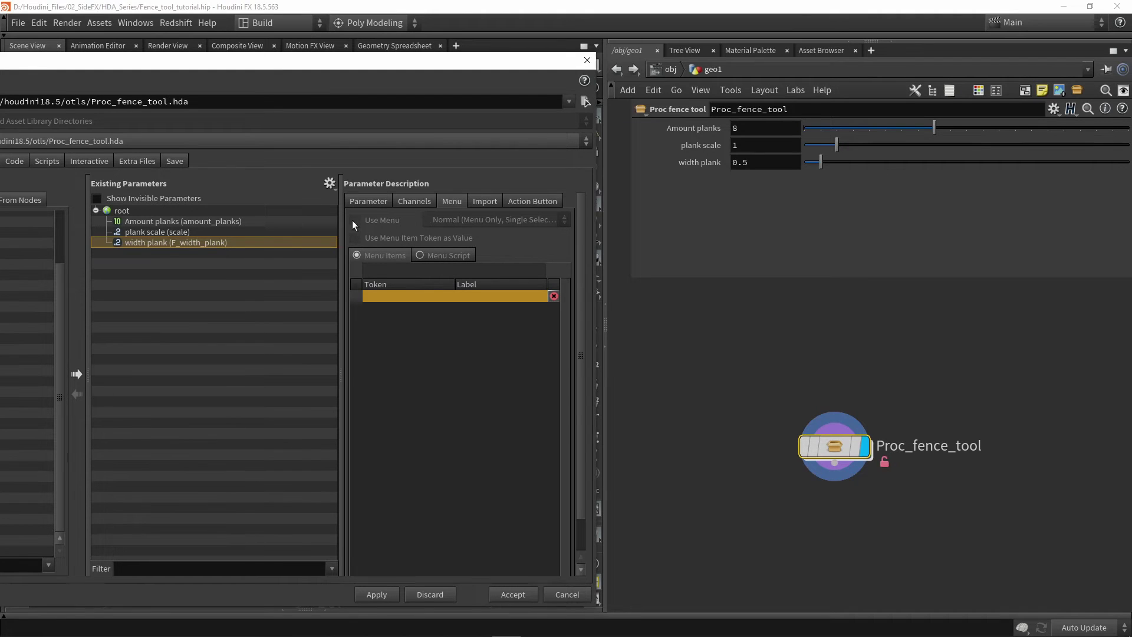
left_click(485, 202)
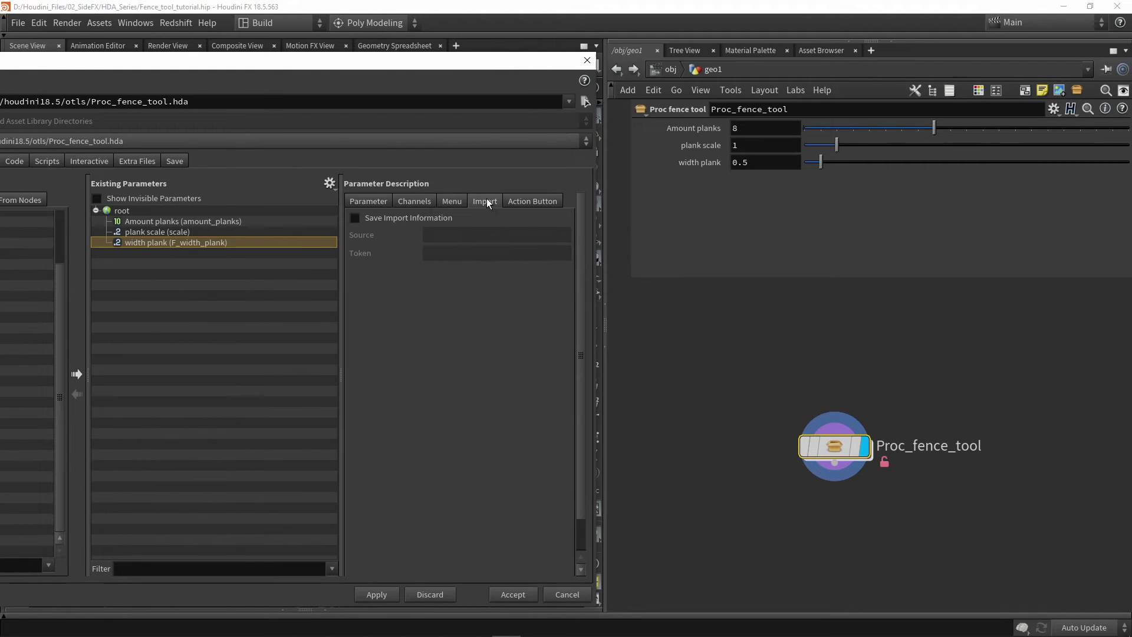
left_click(532, 202)
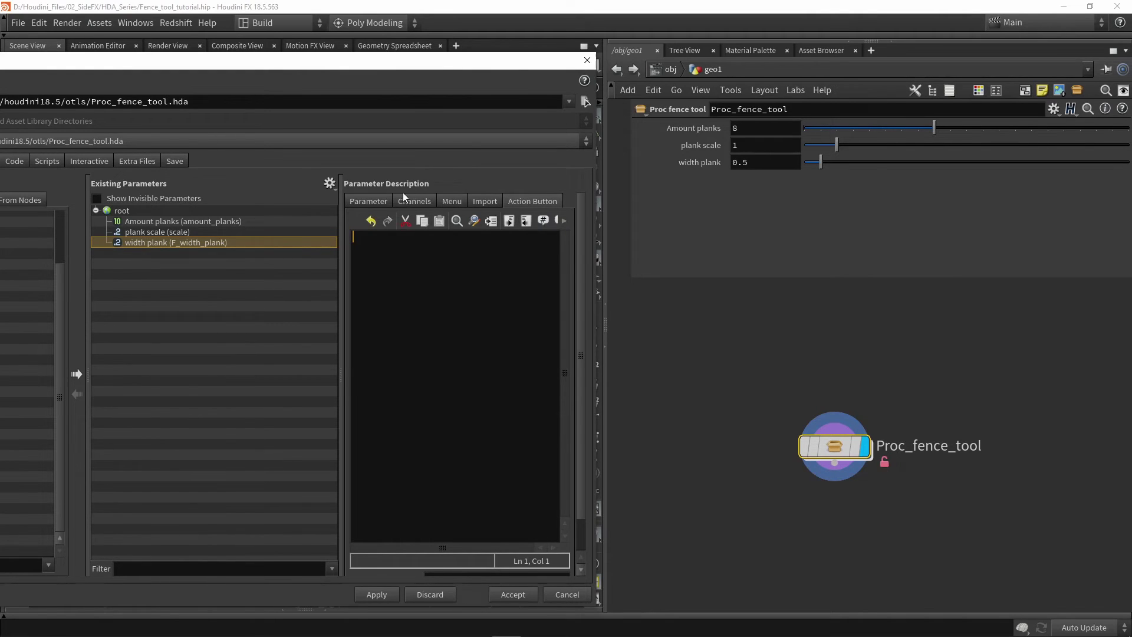
left_click(362, 202)
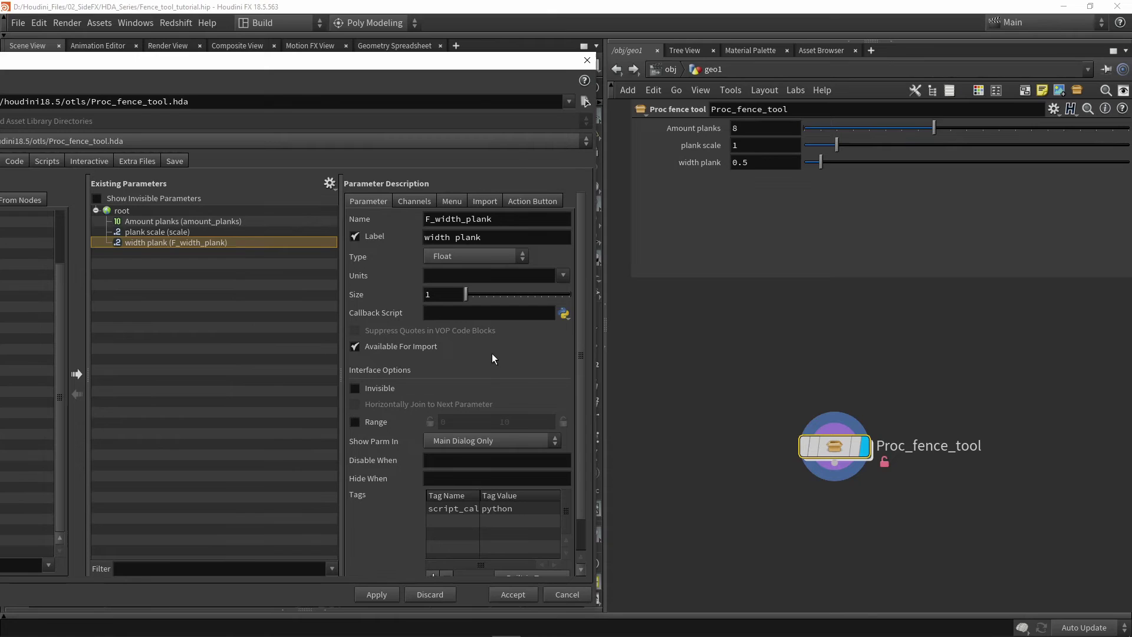
left_click(406, 201)
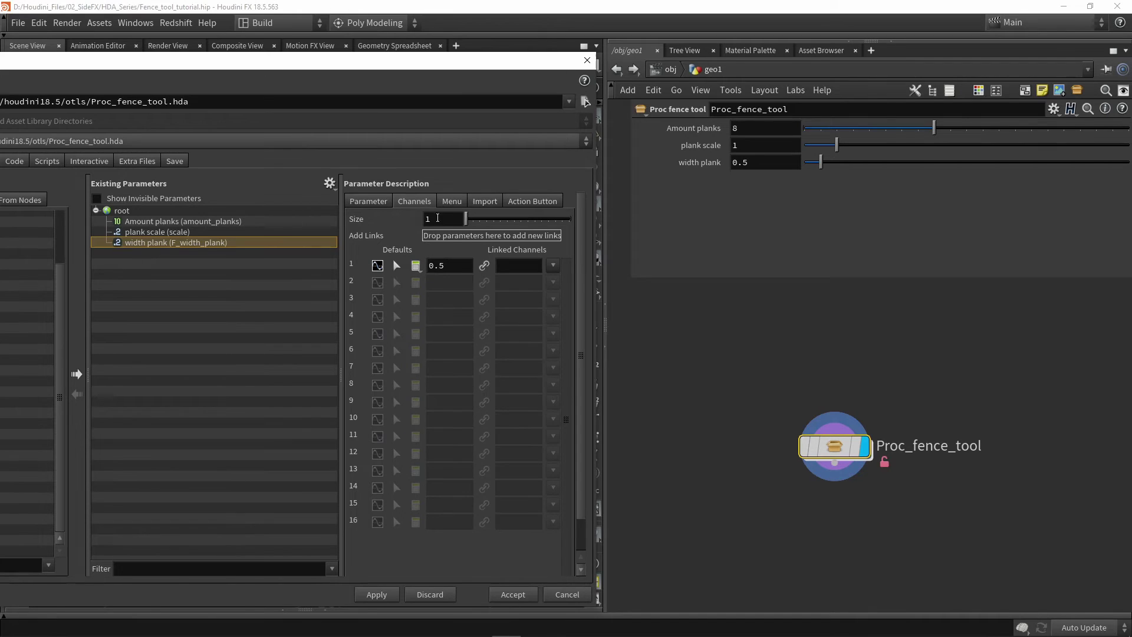
left_click(444, 202)
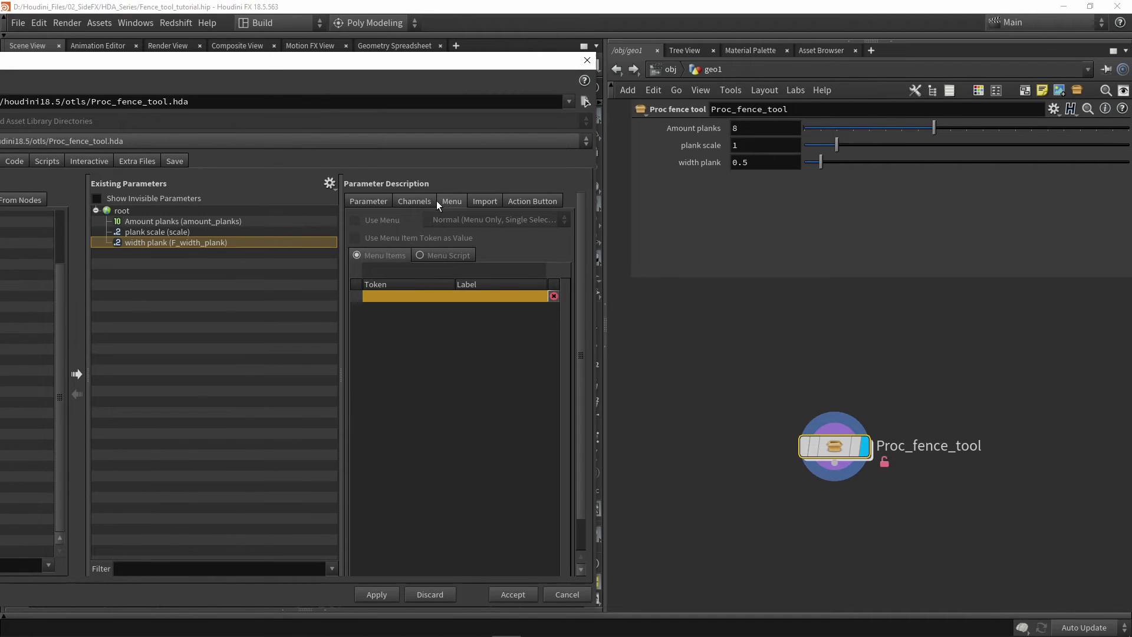
left_click(364, 203)
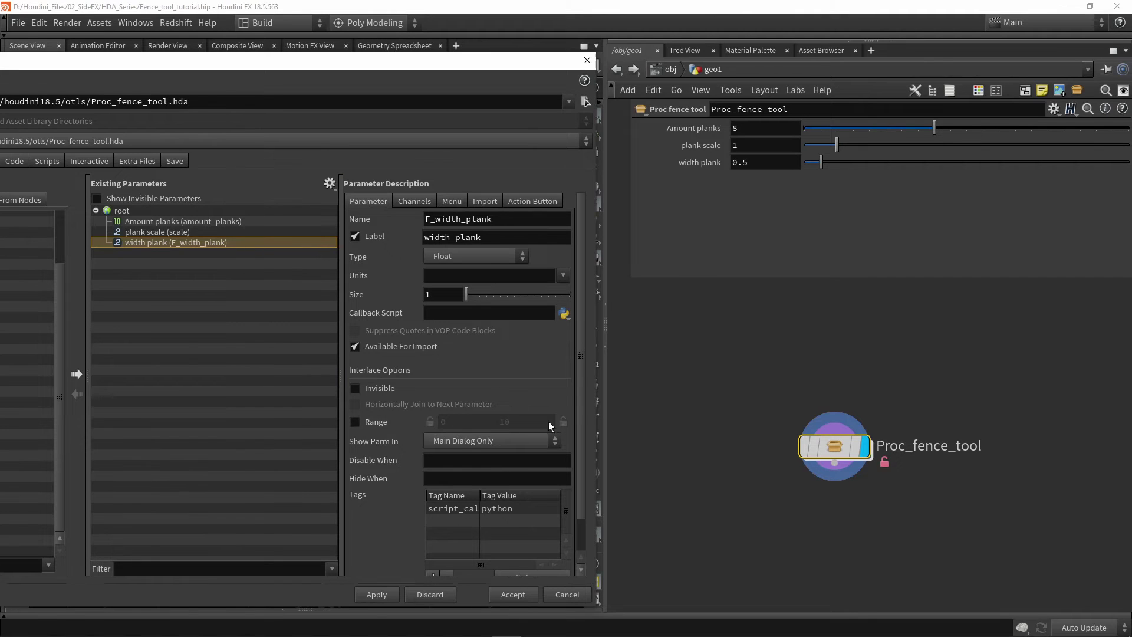
Step: Enable width plank's range with minimum 0.1 and maximum 2, and apply it to the asset
left_click(355, 421)
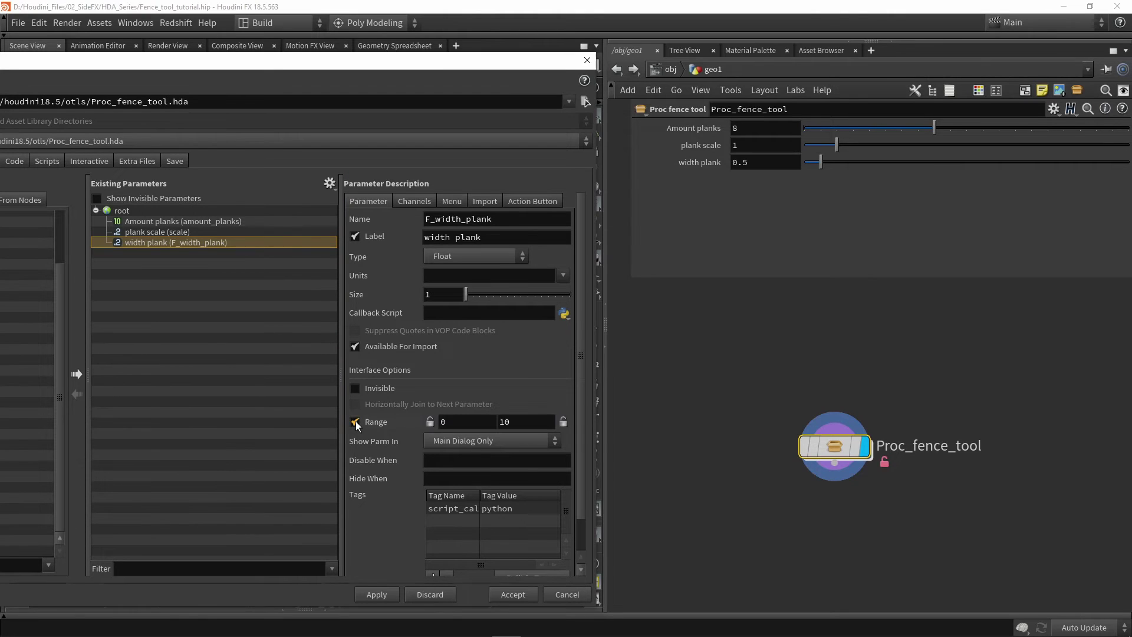
left_click(465, 423)
type(".1")
left_click(516, 422)
key("BackSpace")
key("BackSpace")
type("2")
key("Return")
left_click(374, 595)
Step: Set Amount planks to 14 and width plank to 0.269, checking the gaps from the front
left_click_drag(444, 68, 444, 463)
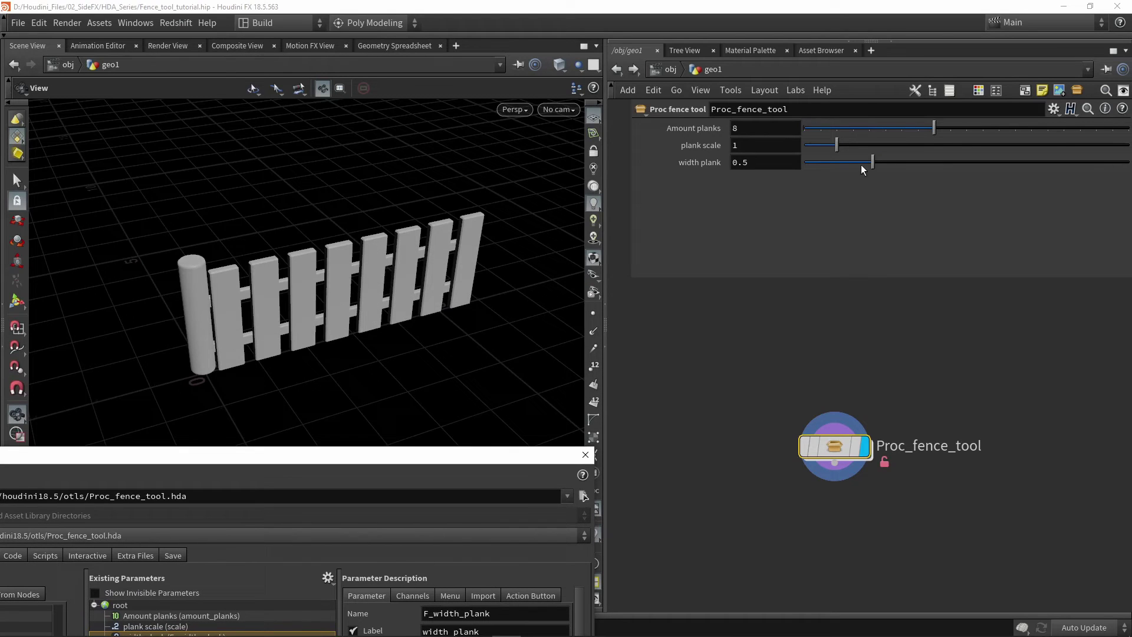
left_click_drag(872, 163, 849, 164)
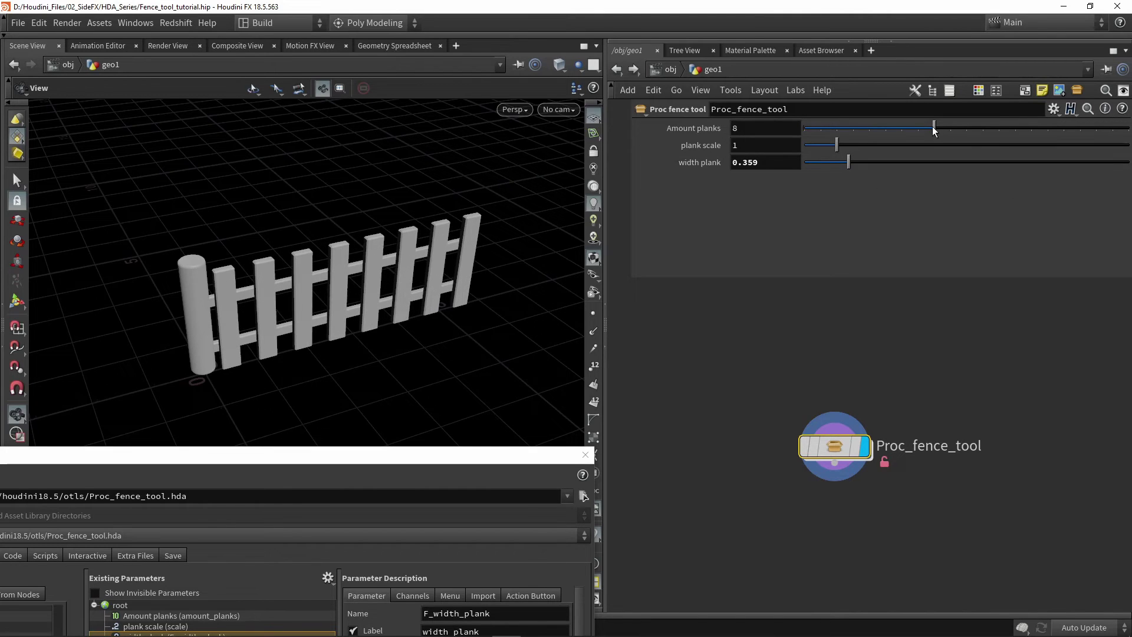
left_click_drag(933, 128, 1031, 128)
left_click_drag(848, 164, 833, 163)
left_click_drag(492, 263, 459, 268)
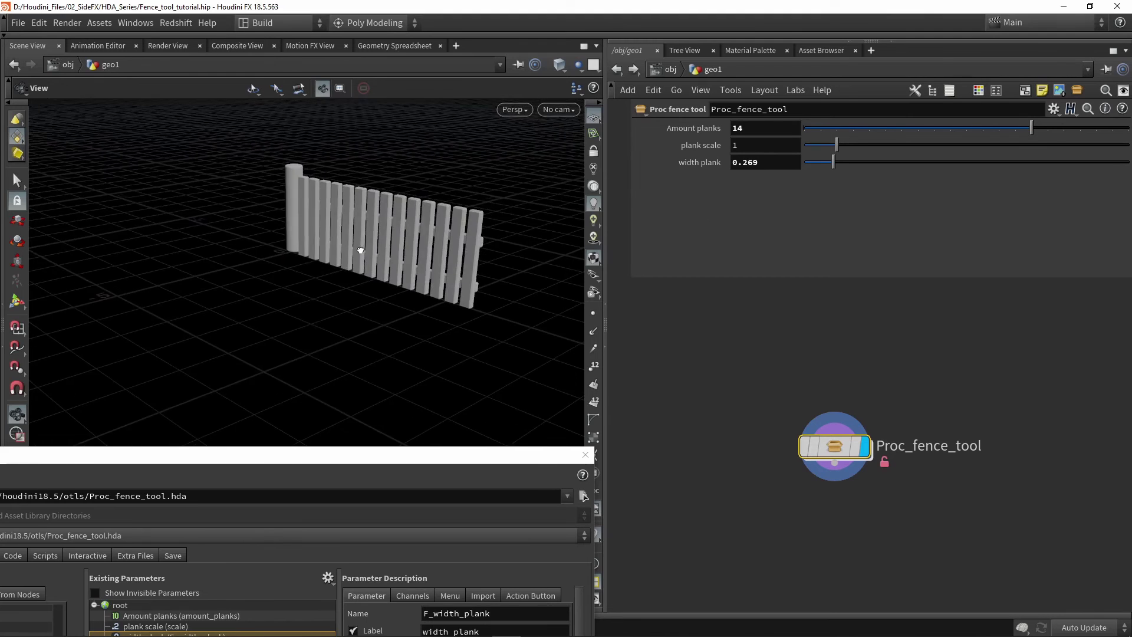
left_click_drag(432, 454, 443, 43)
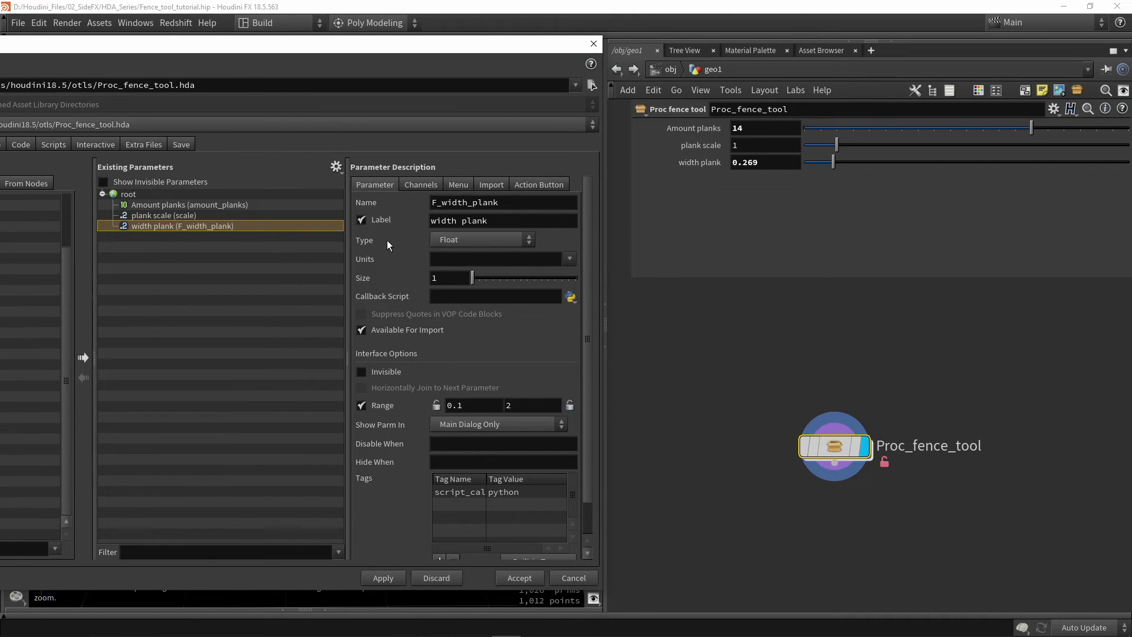
Step: Change width plank's Type from Float to Integer and apply it to Proc_fence_tool
left_click(442, 239)
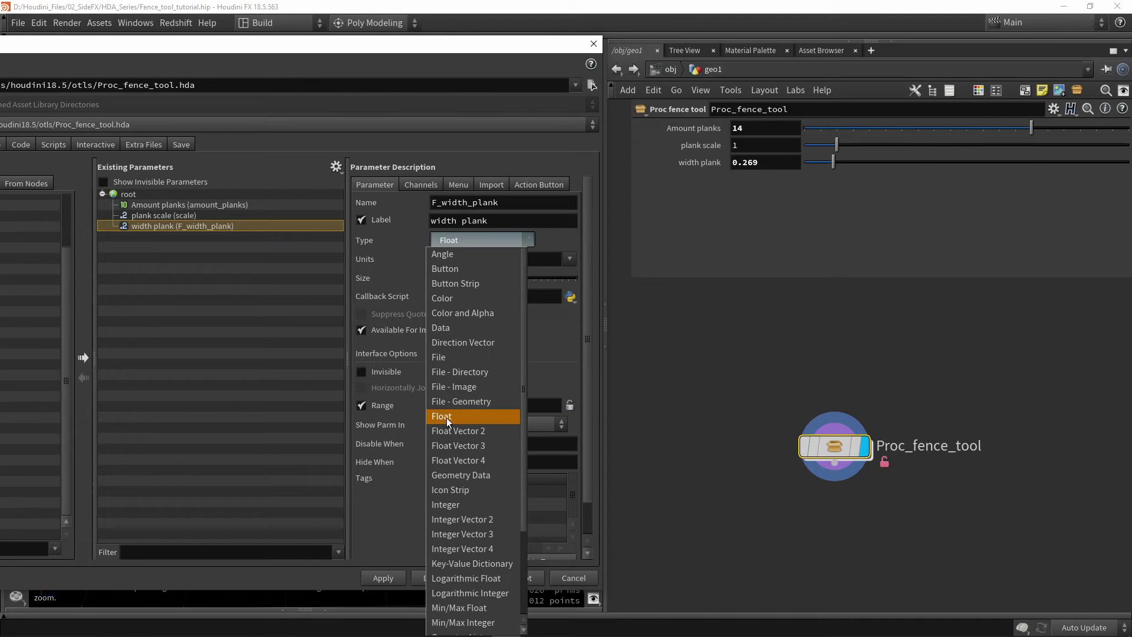
scroll(461, 462, "down", 4)
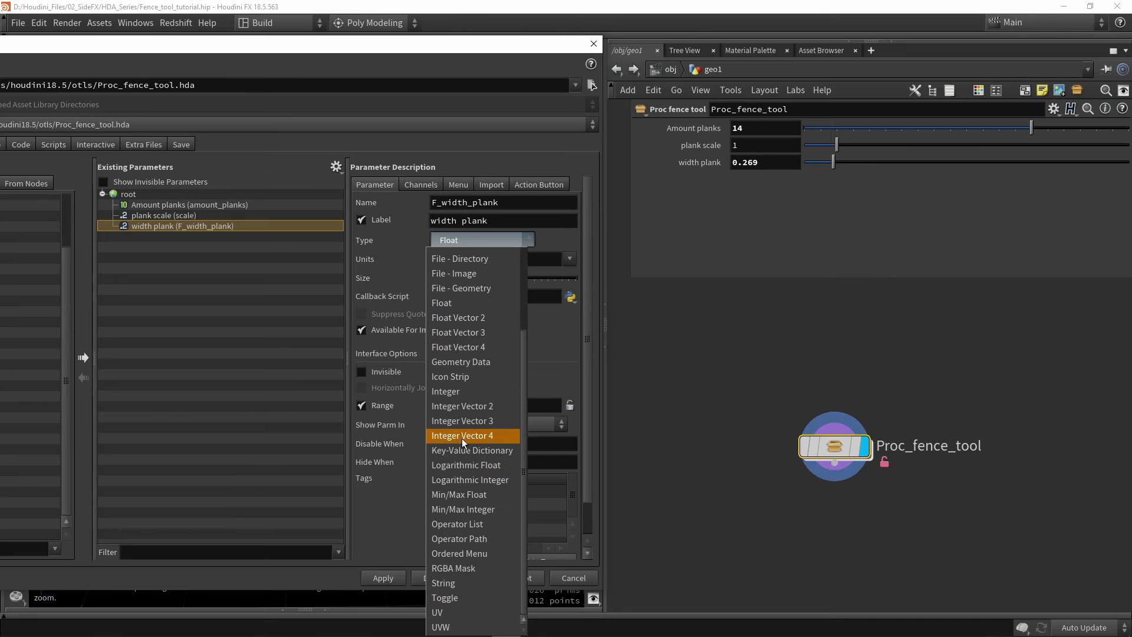
scroll(457, 437, "up", 1)
scroll(456, 438, "up", 4)
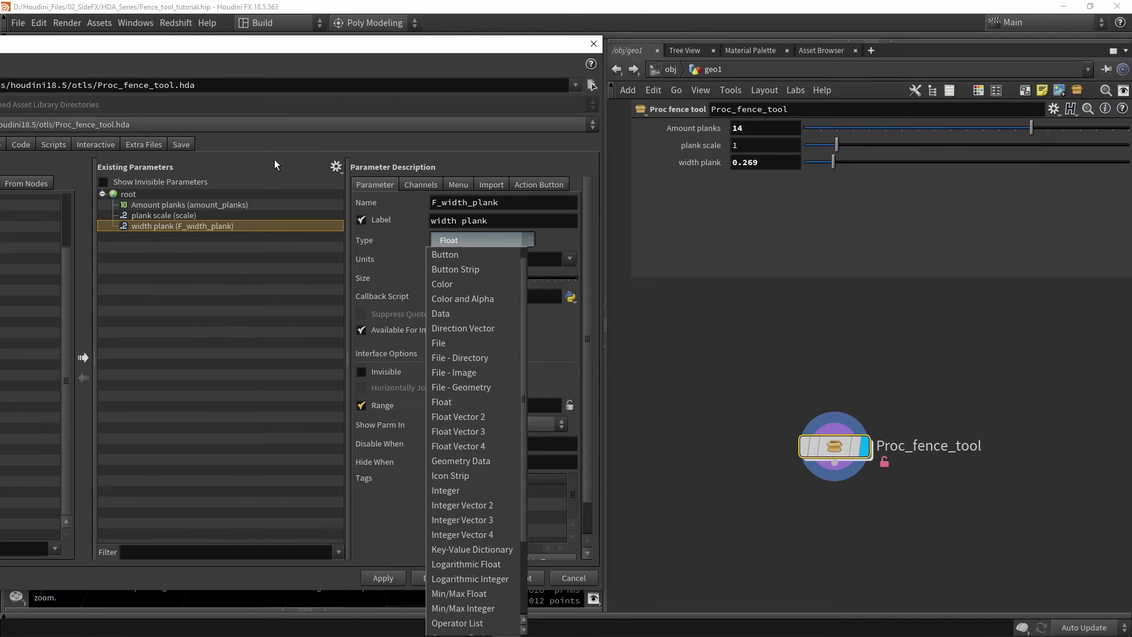
left_click_drag(214, 49, 421, 39)
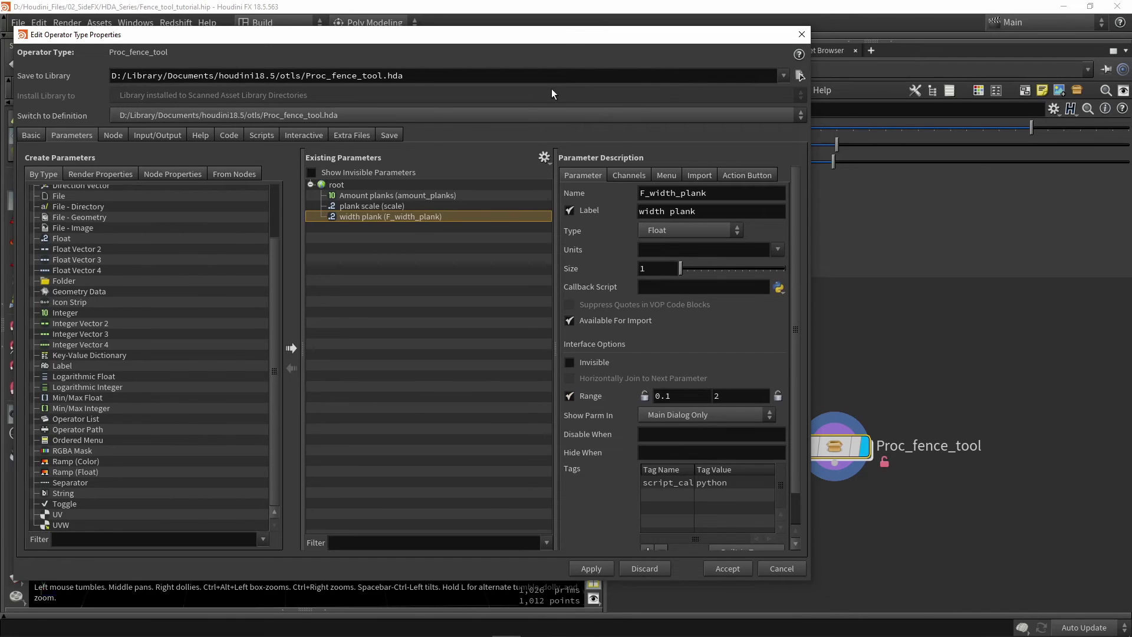
left_click_drag(565, 34, 333, 47)
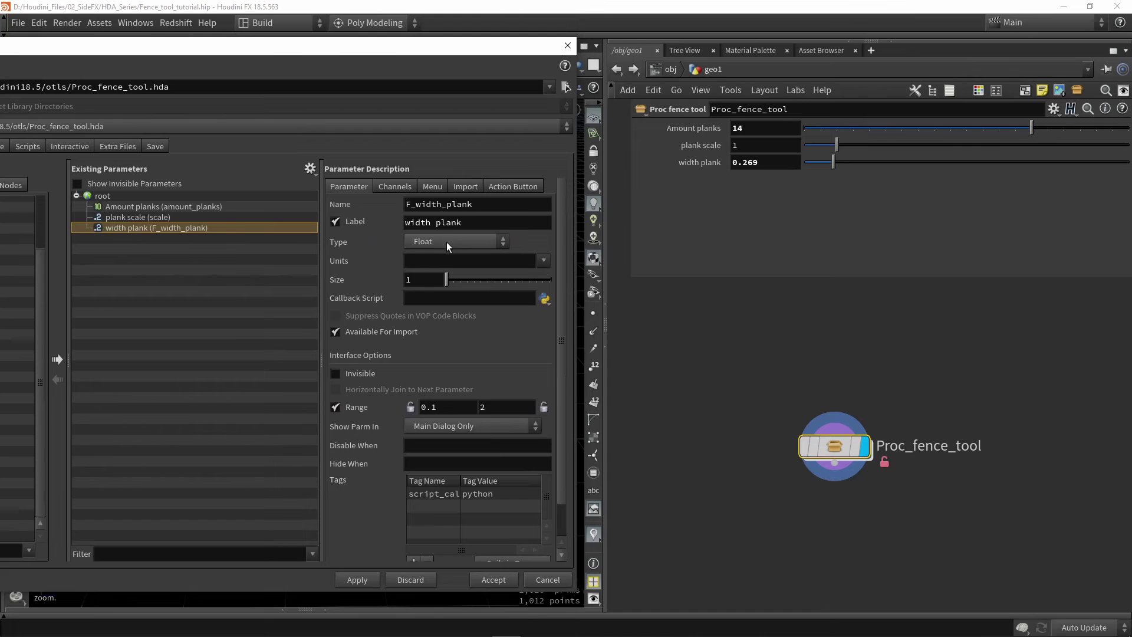
left_click(426, 242)
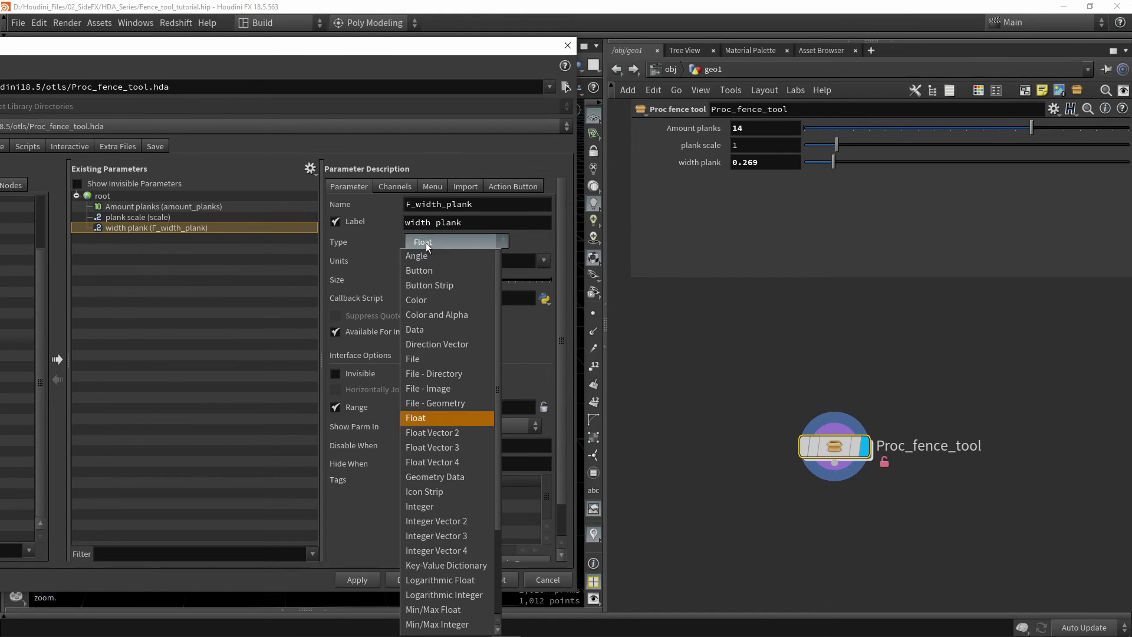
left_click(423, 506)
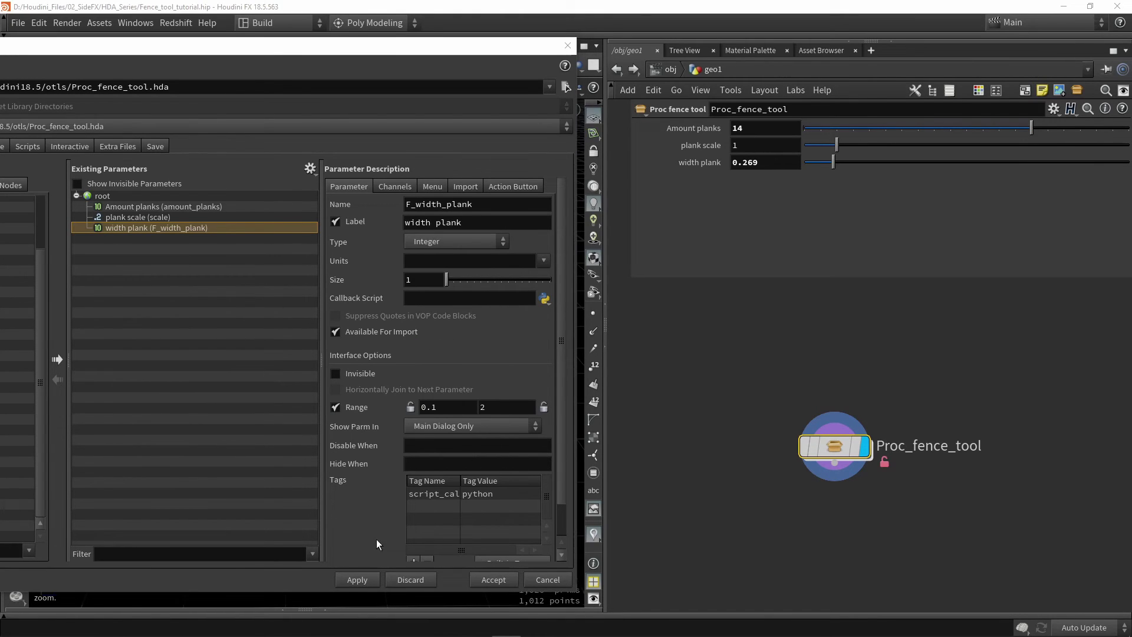
left_click(358, 584)
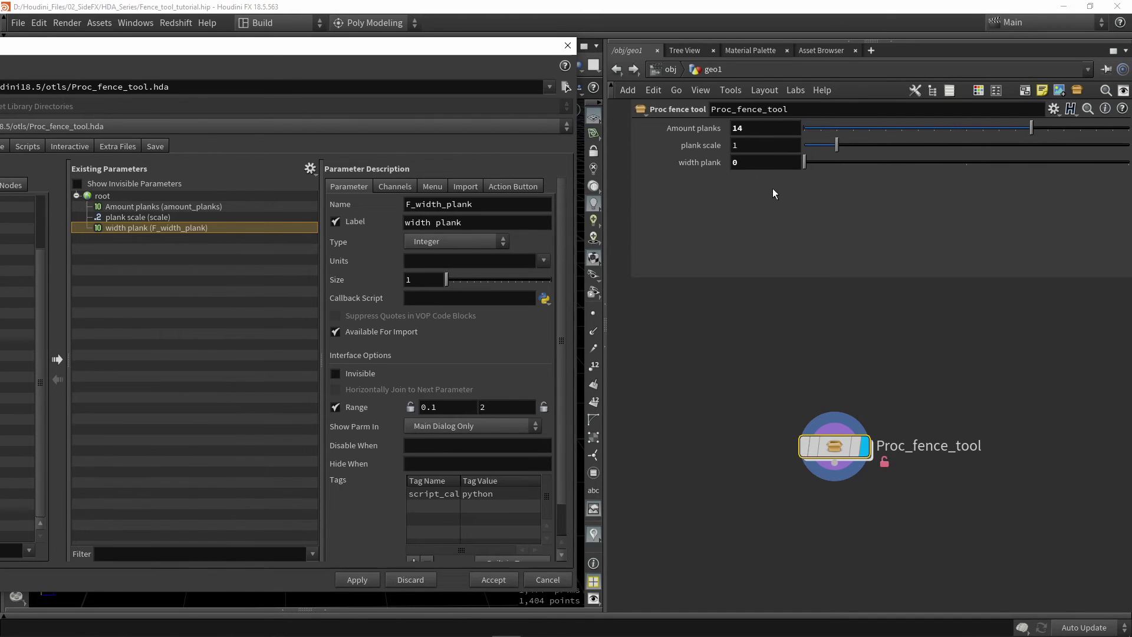
Step: Test the integer width plank at 2, then reduce the fence to 3 planks at width 1
left_click(402, 188)
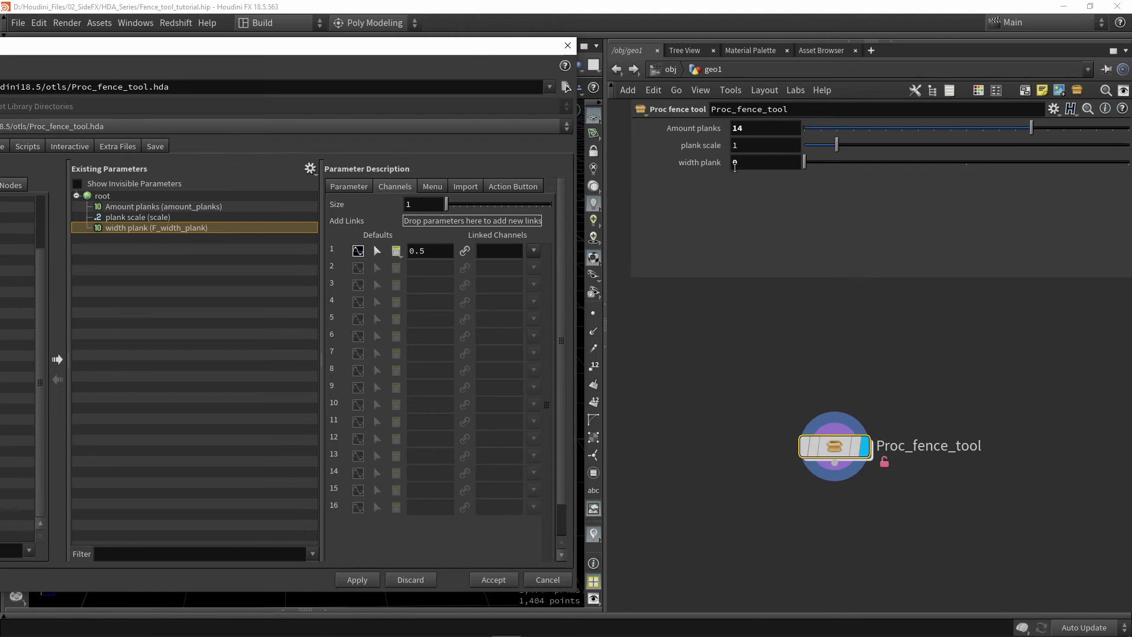
left_click_drag(469, 51, 466, 439)
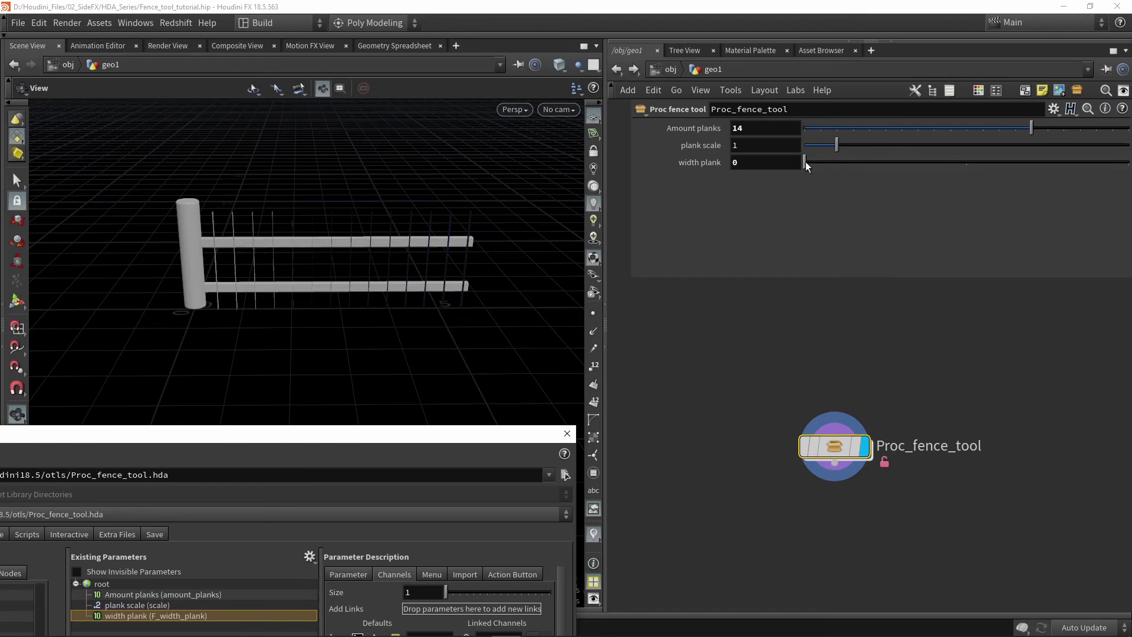
left_click_drag(818, 161, 1104, 163)
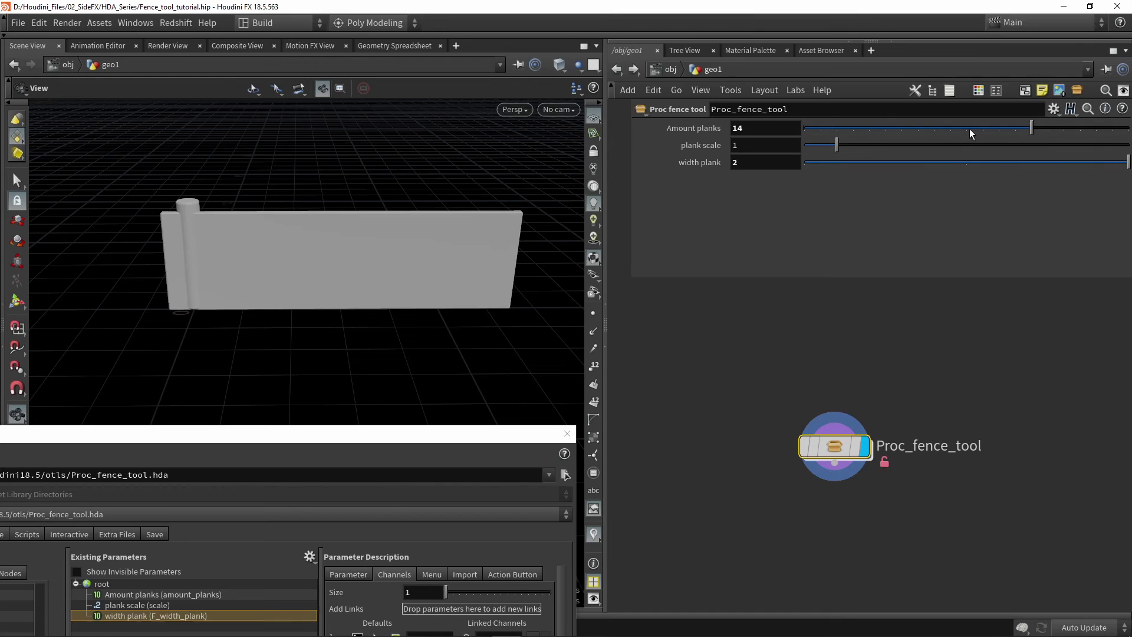
left_click_drag(969, 128, 861, 130)
left_click_drag(1091, 173, 1001, 175)
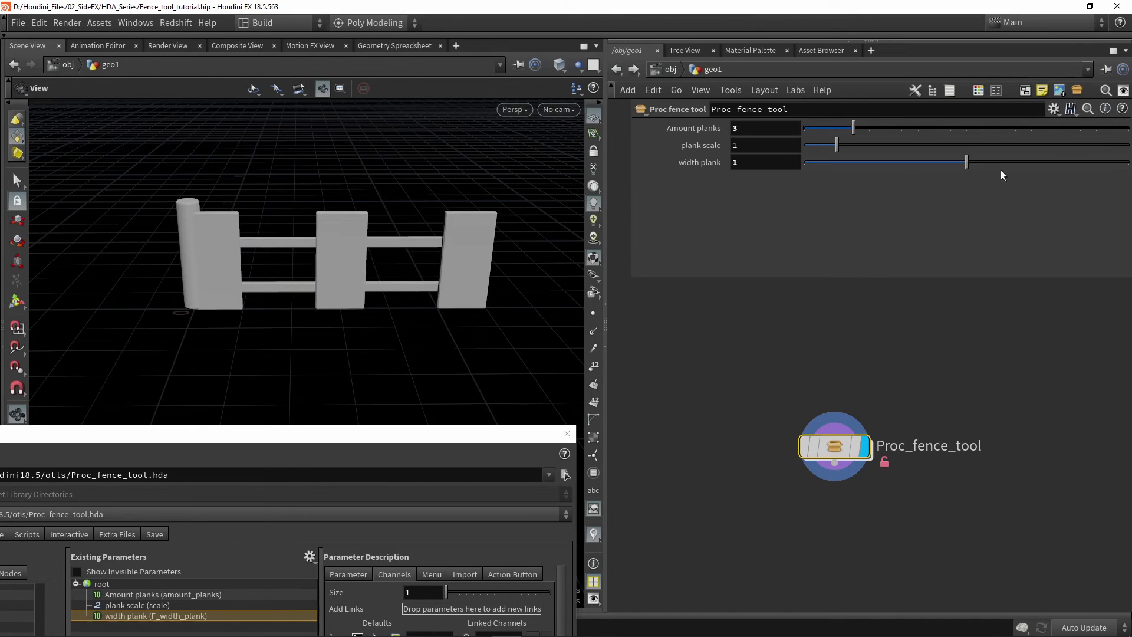
left_click_drag(932, 175, 978, 161)
Step: Switch width plank's Type back to Float and apply it to the asset
left_click_drag(479, 436, 515, 46)
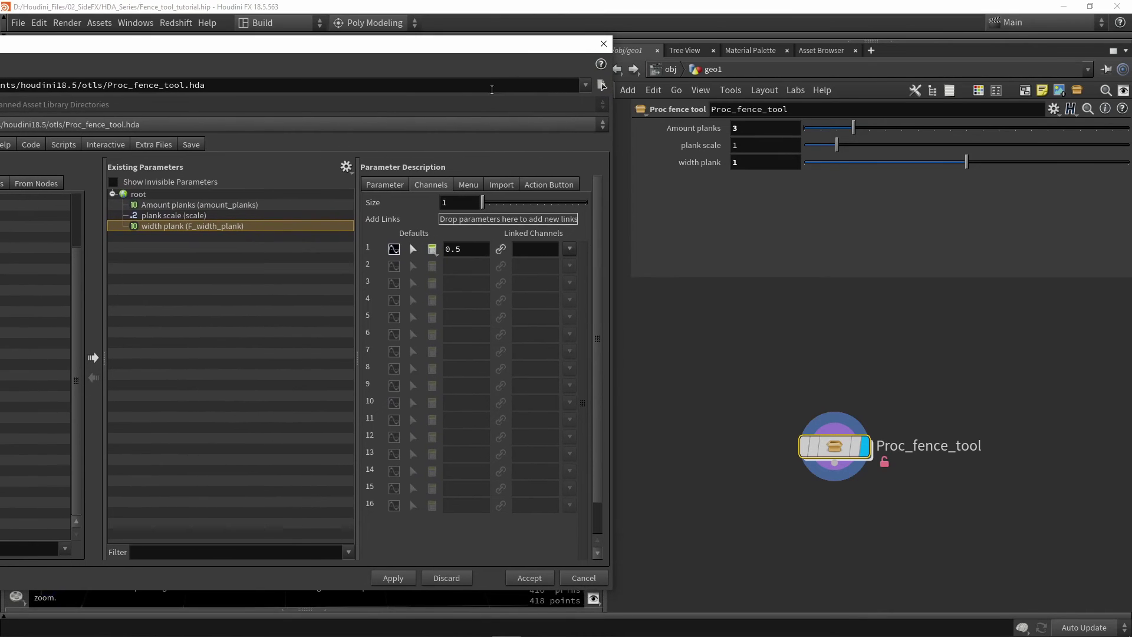
left_click(384, 185)
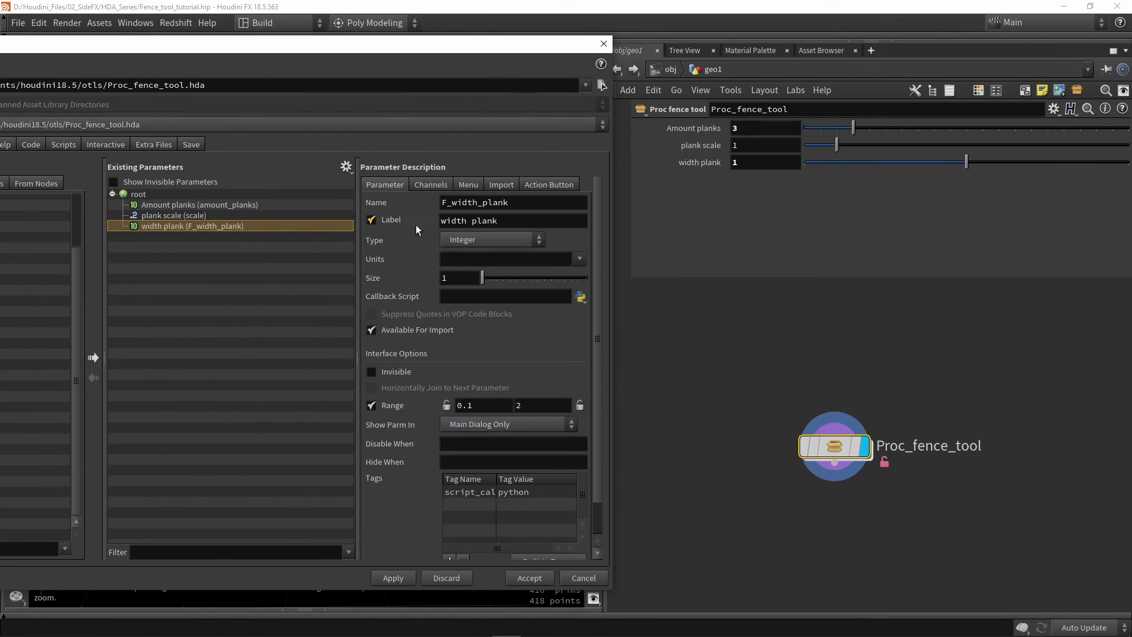
left_click(472, 241)
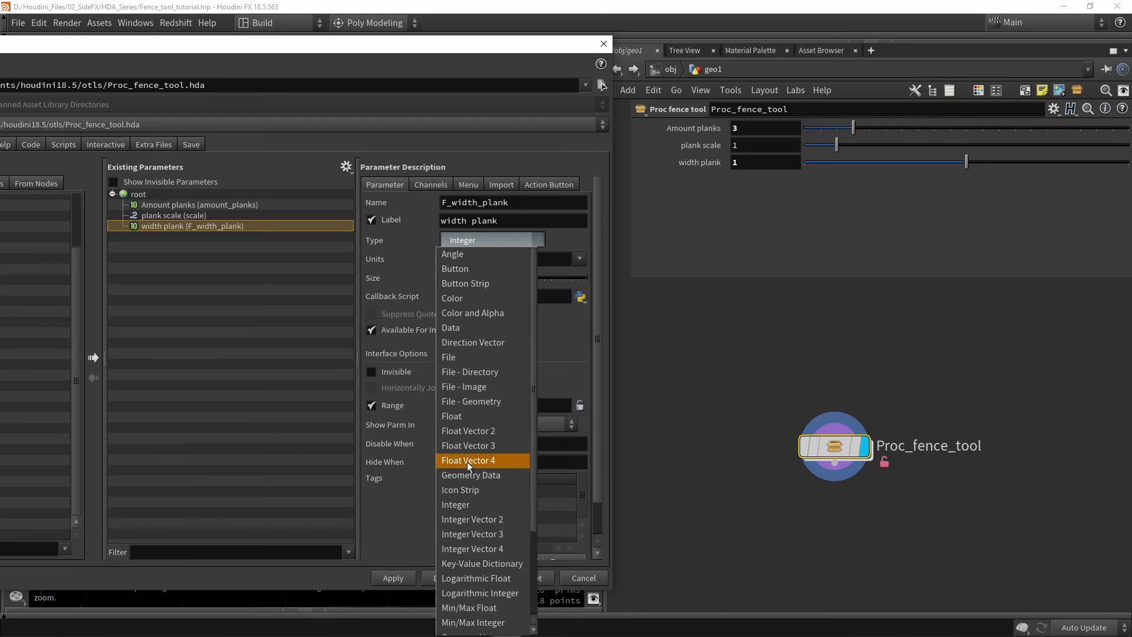
left_click(471, 416)
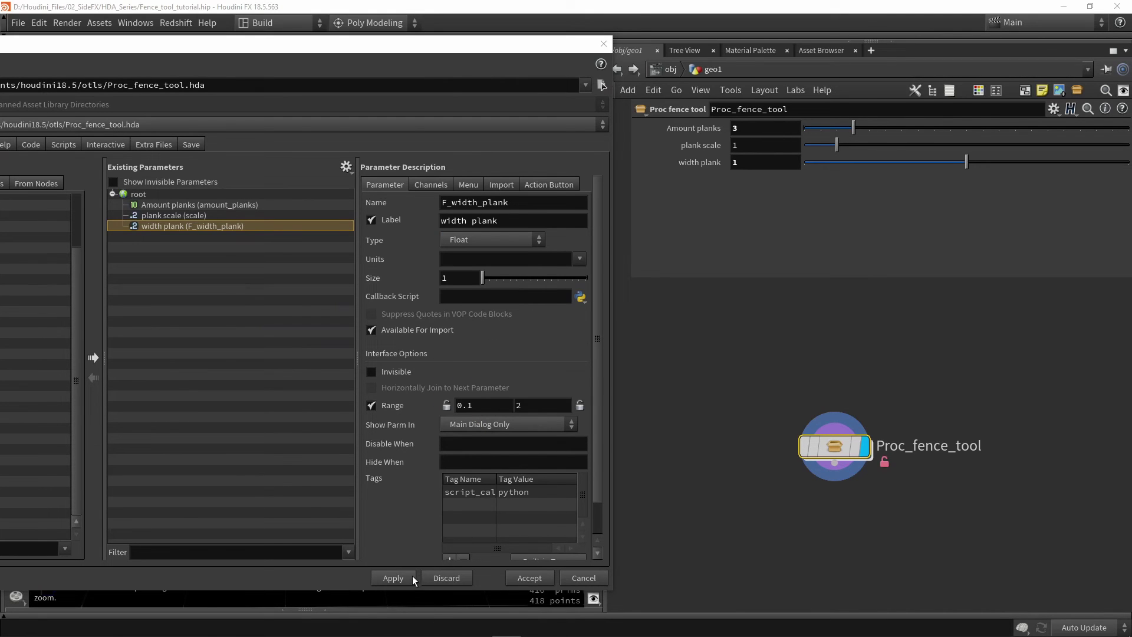
left_click(392, 578)
Step: Set width plank to 0.404 and Amount planks to 9 on the fence
left_click_drag(344, 46, 358, 327)
left_click_drag(957, 162, 950, 127)
left_click_drag(493, 332, 472, 71)
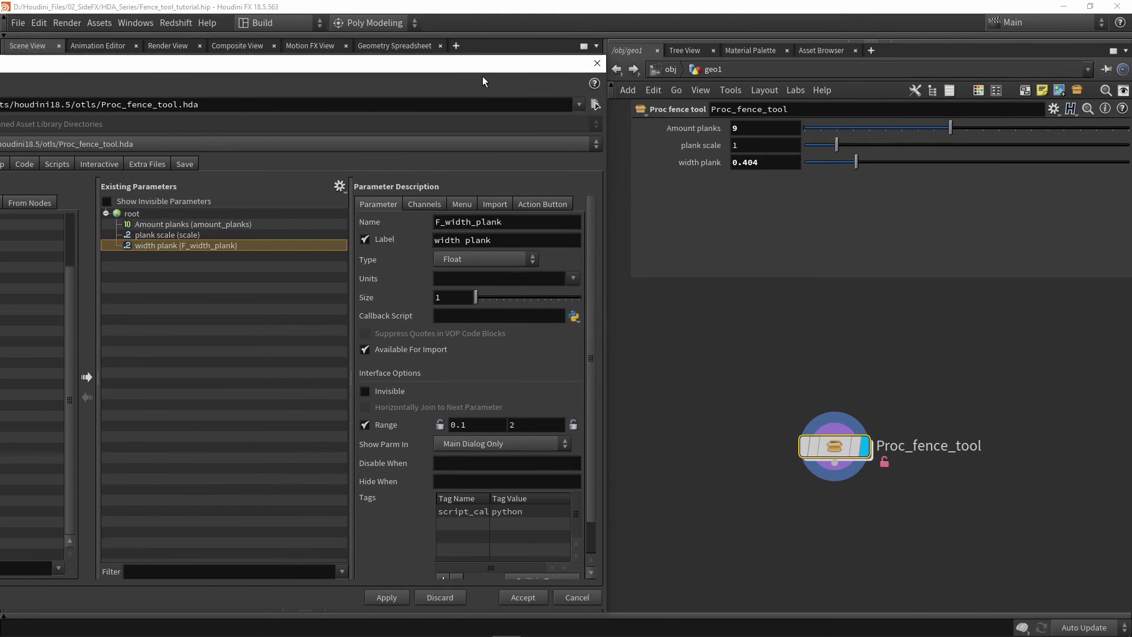
Step: Dive into Proc_fence_tool and promote polybevel11's Distance into the asset's Existing Parameters
double_click(836, 446)
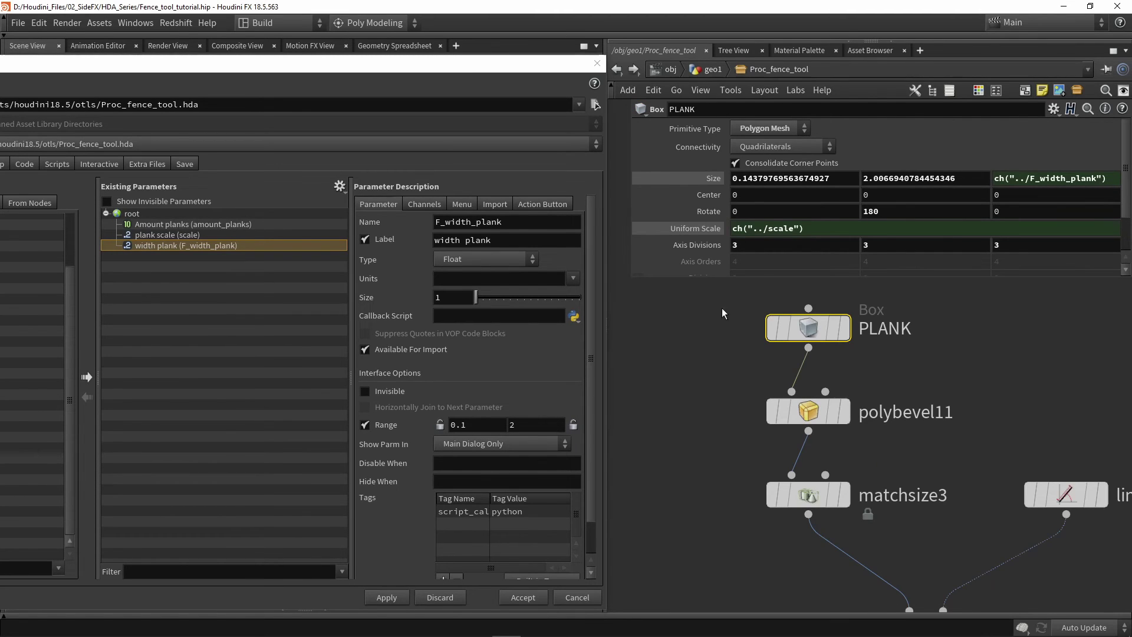
left_click(813, 409)
scroll(822, 223, "down", 3)
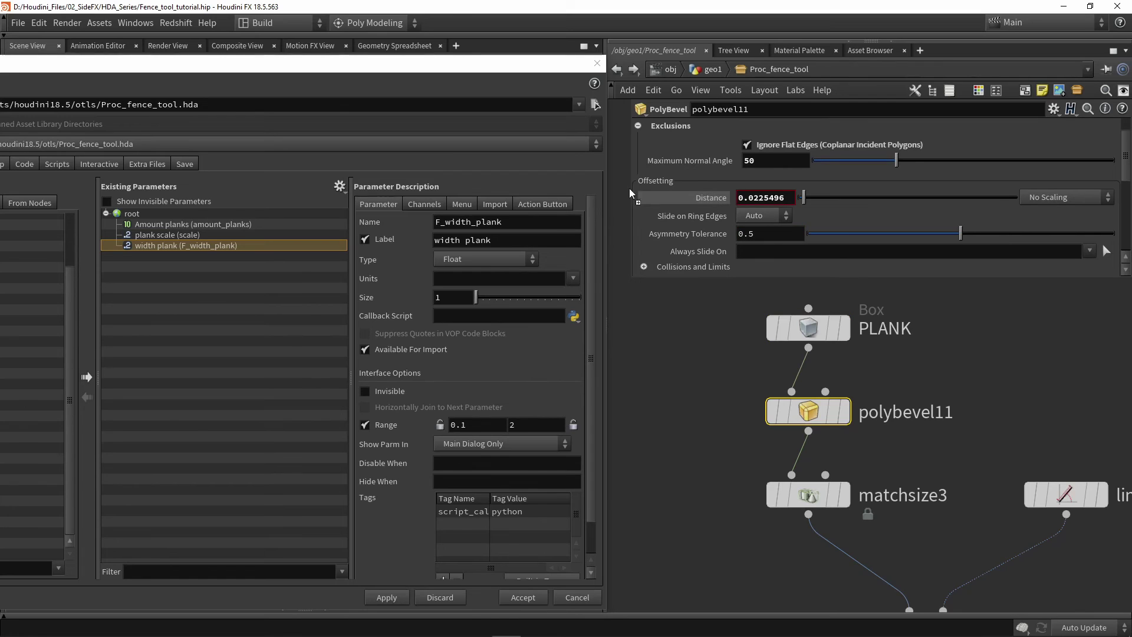
left_click_drag(630, 192, 185, 279)
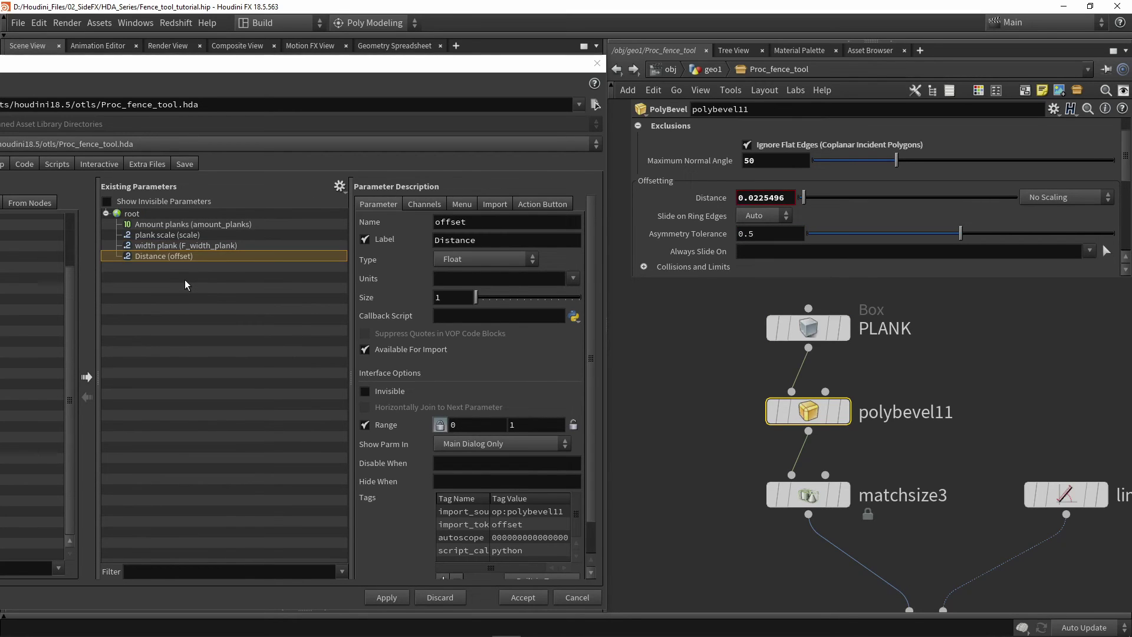
Step: Relabel the promoted Distance parameter 'bevel plank' and apply it
double_click(454, 240)
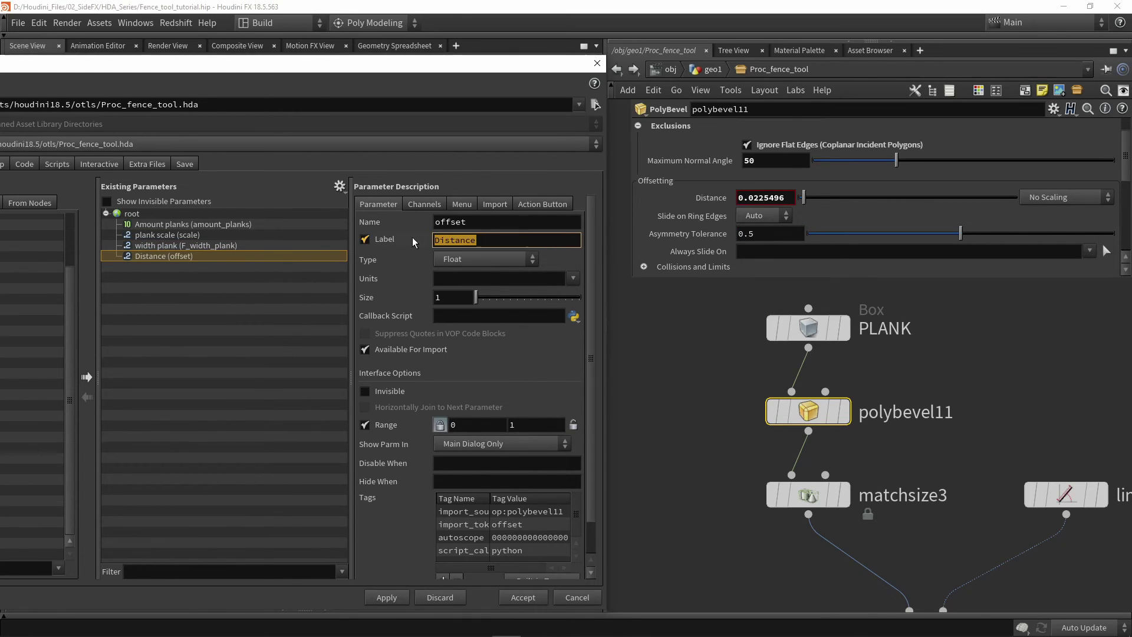
type("bevel plank")
key("Return")
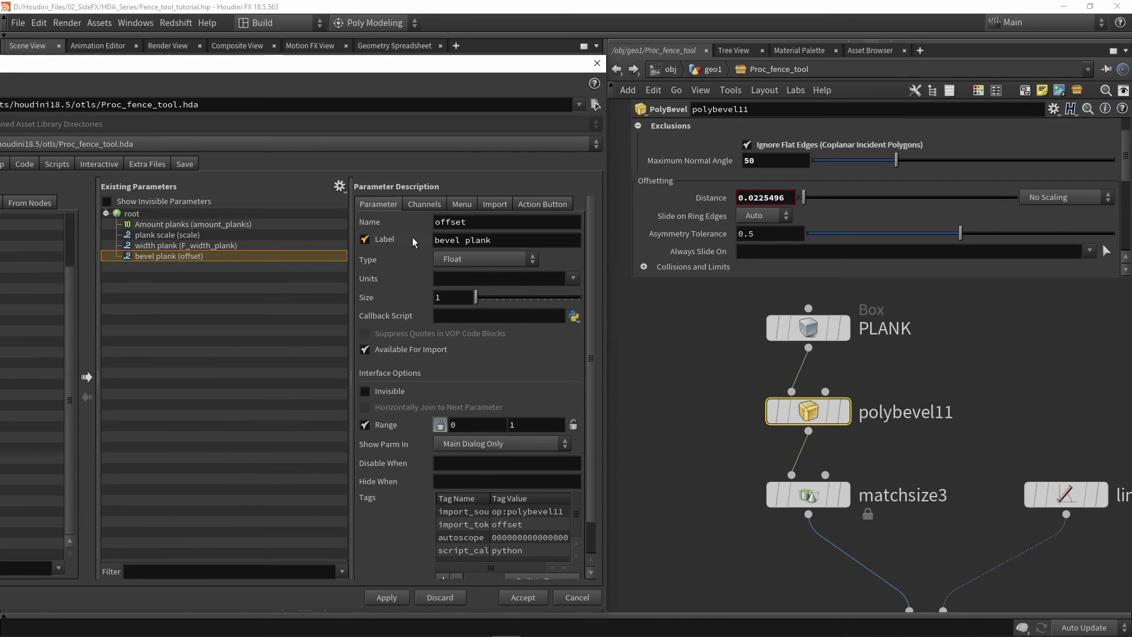
left_click(386, 597)
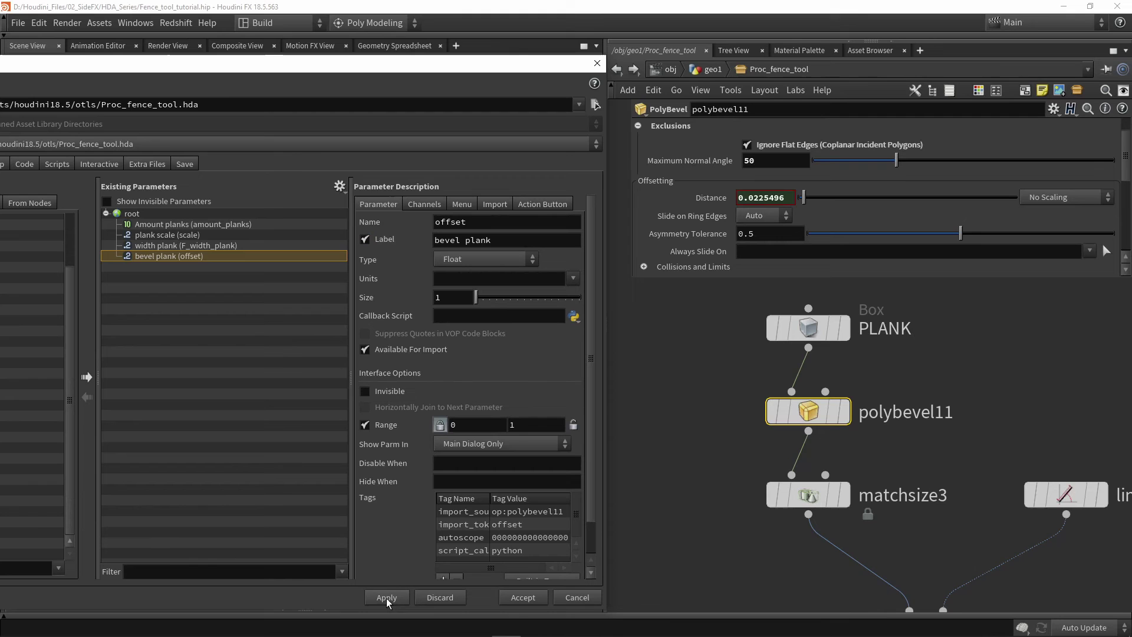
left_click_drag(408, 65, 405, 449)
Step: Back in geo1, try larger bevel plank values, then reduce it to 0.027
left_click(713, 69)
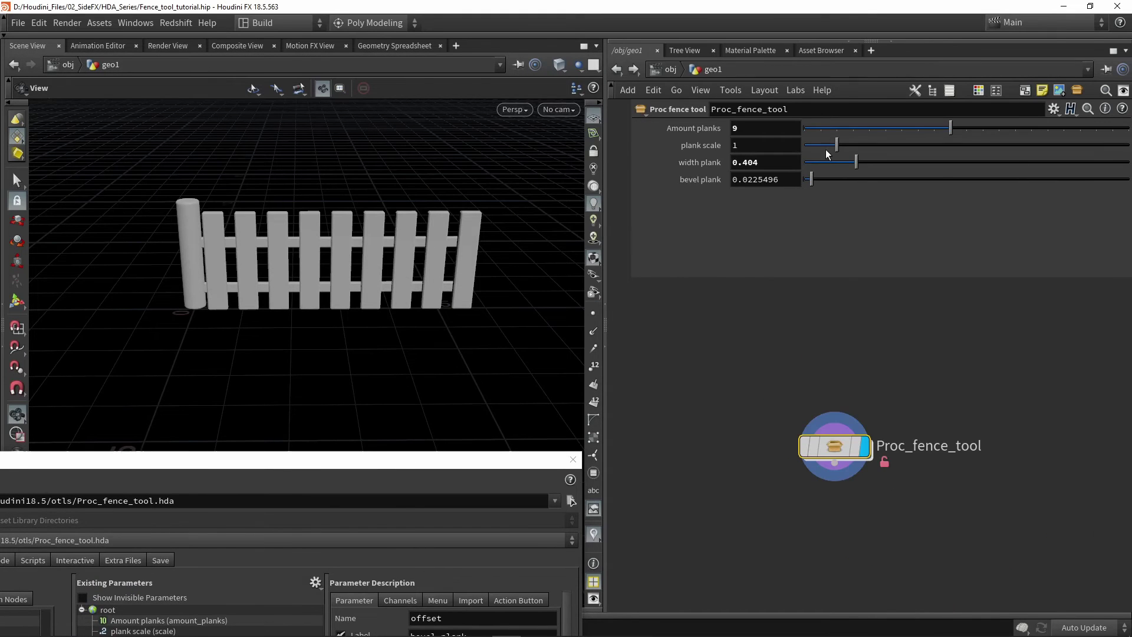
mouse_move(810, 179)
left_mouse_down()
mouse_move(950, 179)
mouse_move(876, 190)
mouse_move(812, 183)
mouse_move(991, 184)
mouse_move(813, 186)
left_mouse_up()
left_click_drag(278, 460, 295, 86)
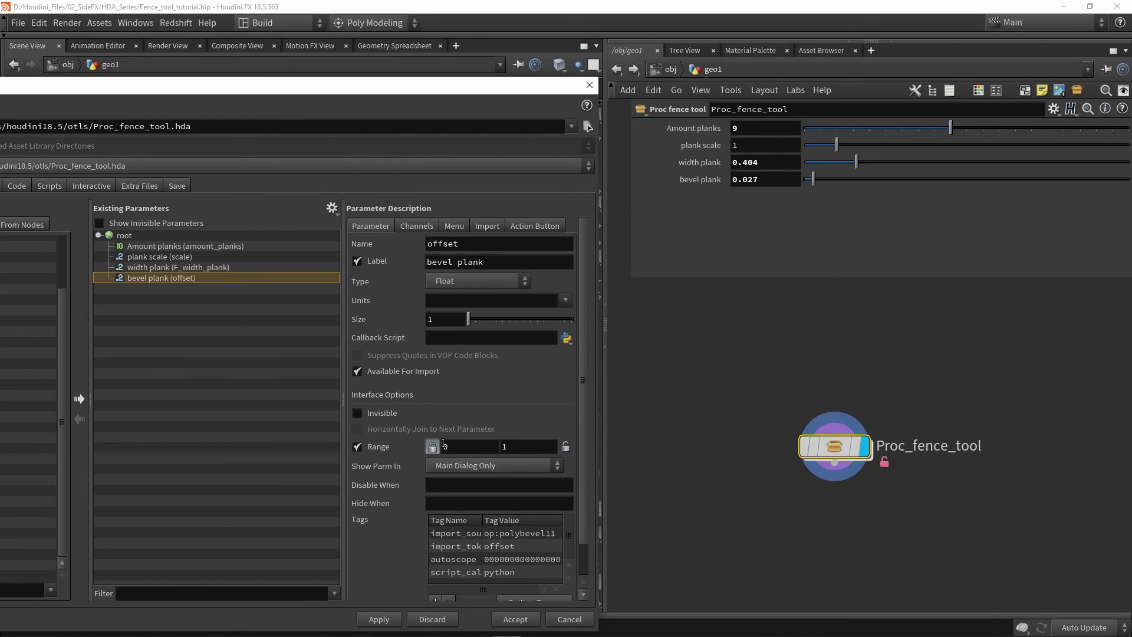
Step: Set bevel plank's range maximum to 0.2, apply it, and test a lower bevel on the fence
left_click(483, 446)
key("Tab")
type(".2")
key("Return")
left_click(385, 620)
left_click_drag(398, 90, 395, 434)
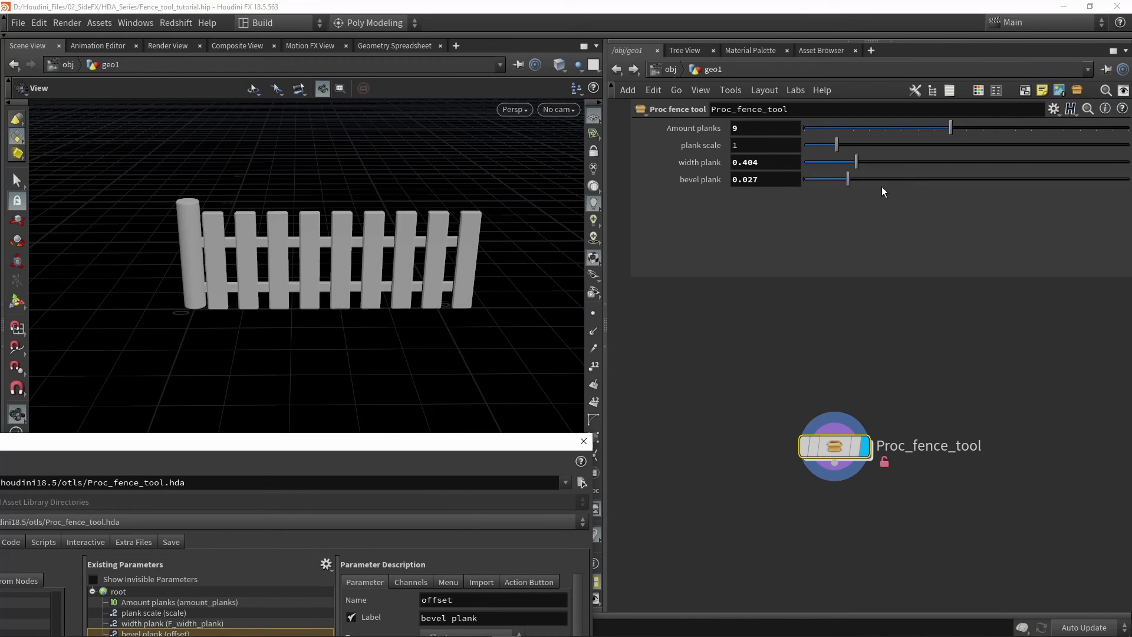
left_click_drag(846, 180, 903, 206)
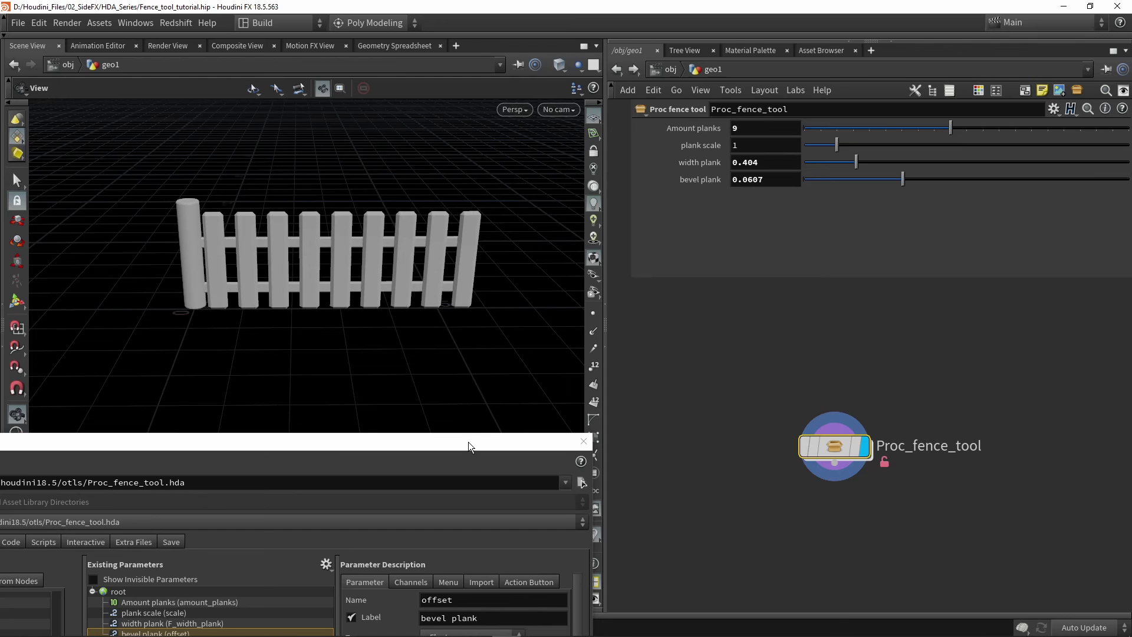
Step: Change bevel plank's Type to Logarithmic Float and apply it
left_click_drag(468, 441, 481, 35)
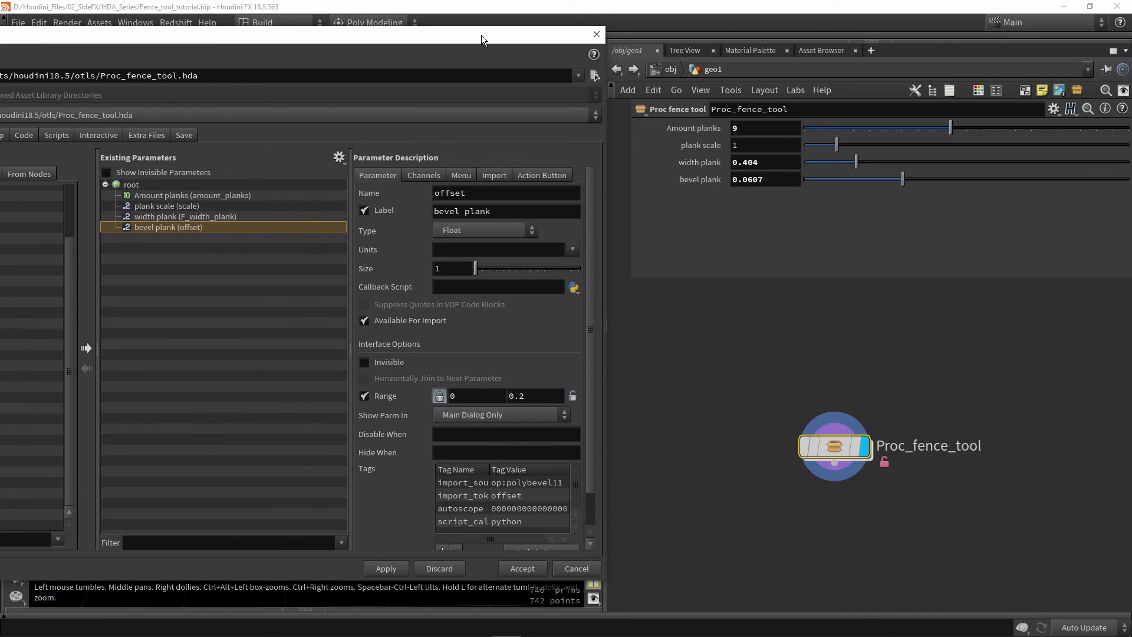
left_click(501, 232)
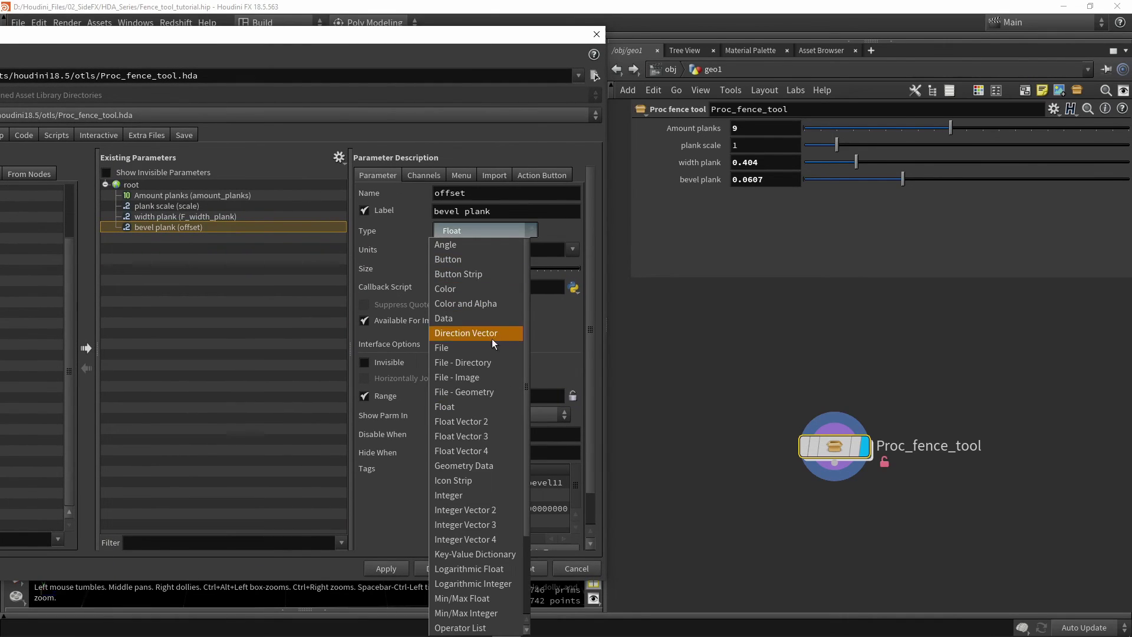
scroll(488, 463, "down", 1)
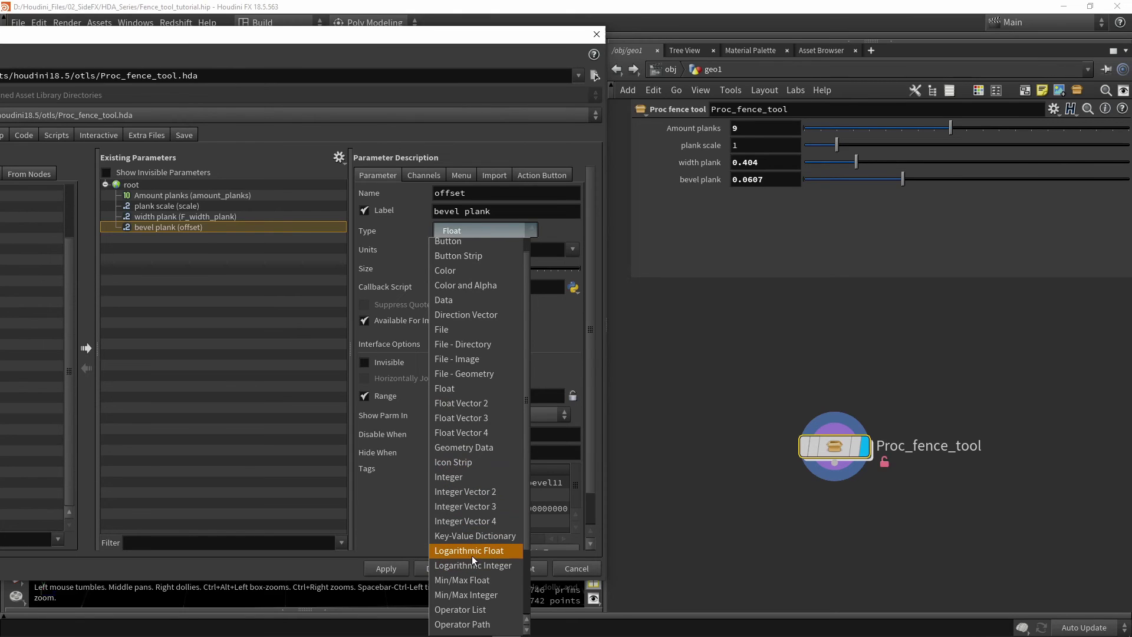
left_click(488, 553)
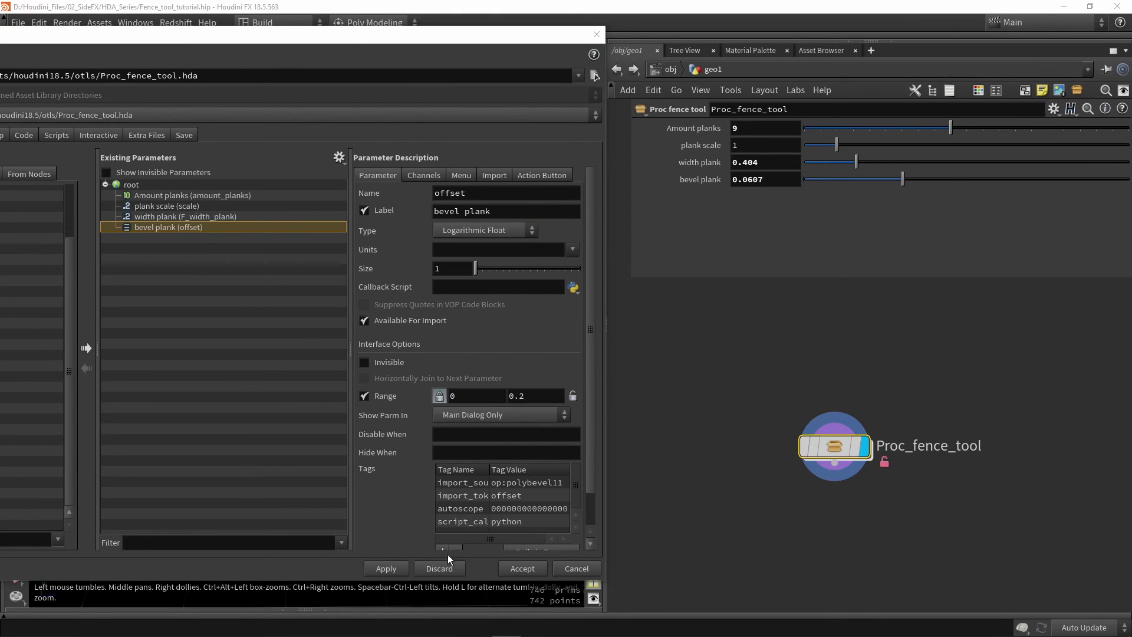
left_click(392, 569)
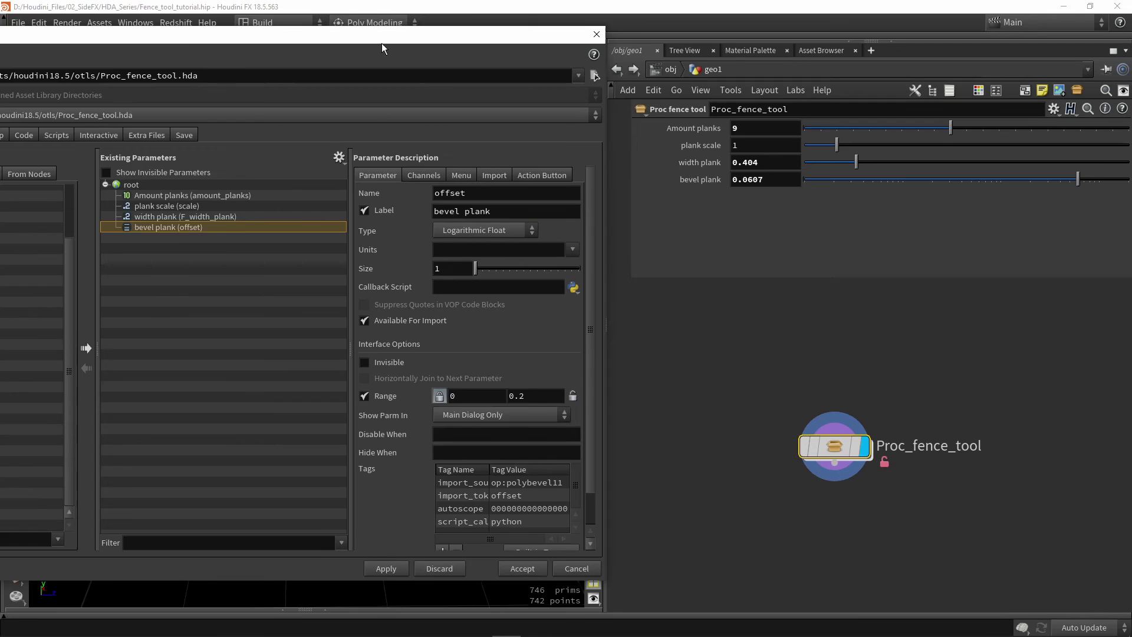
Step: Test the logarithmic bevel plank slider, raising it to about 0.12 and dropping it again
left_click_drag(382, 45, 373, 423)
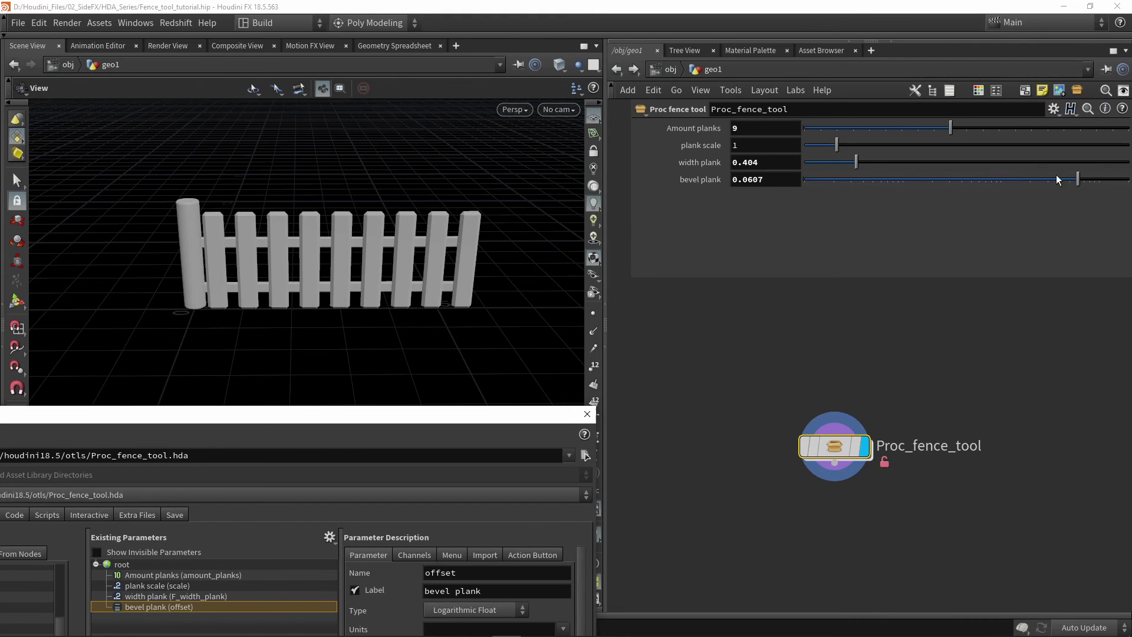
left_click_drag(1078, 182, 837, 185)
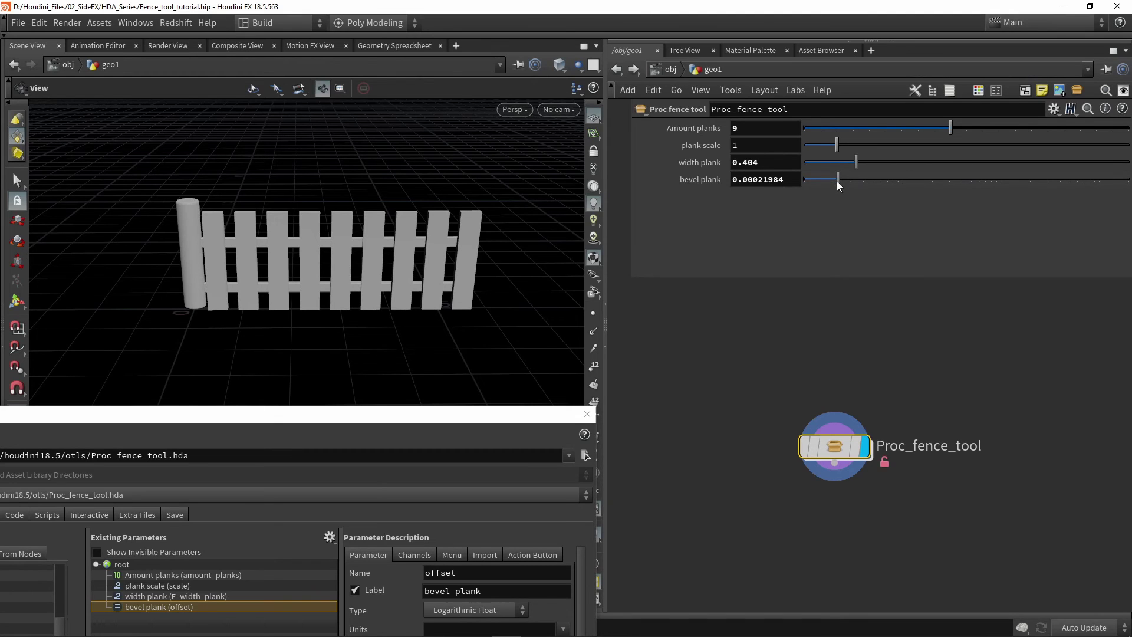
left_click_drag(838, 183, 855, 181)
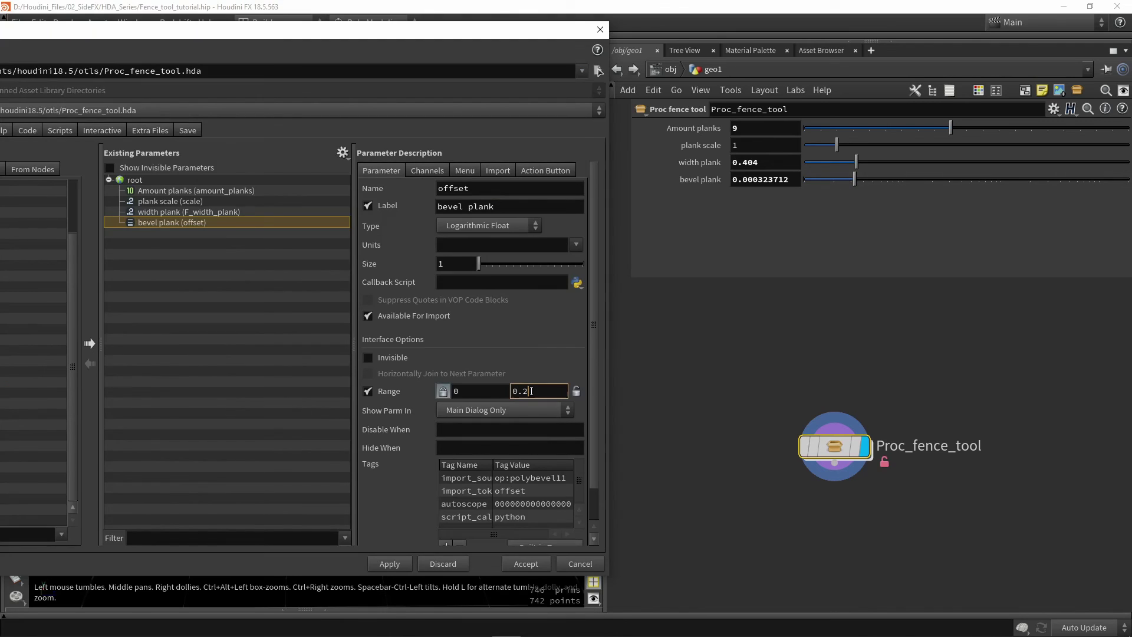
key("Return")
left_click_drag(858, 184, 968, 184)
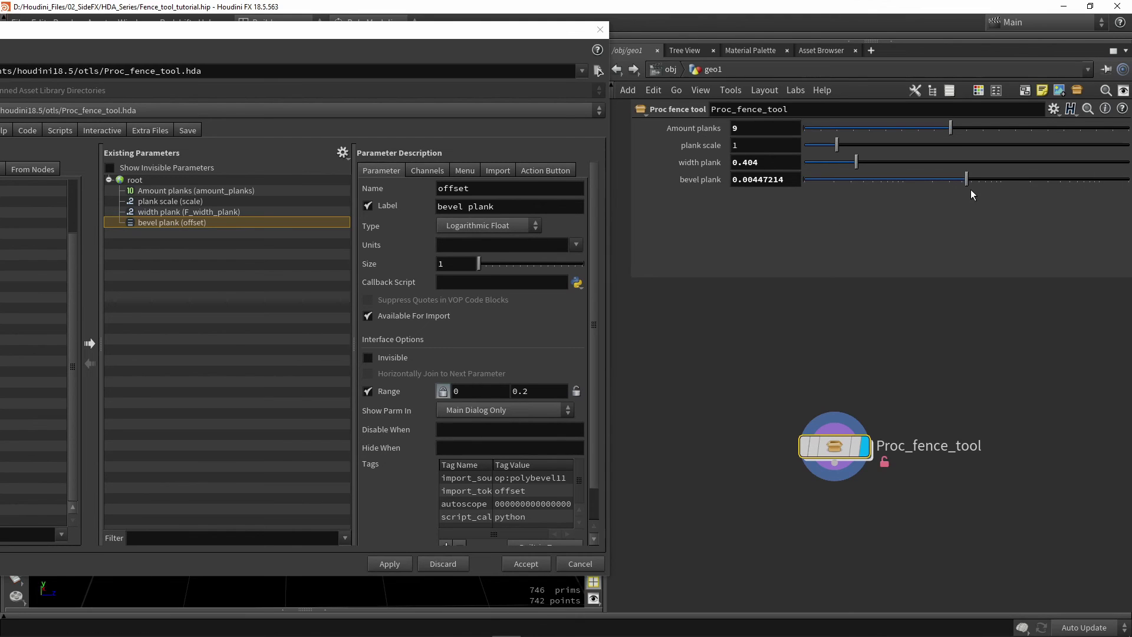
left_click_drag(966, 180, 1101, 180)
left_click_drag(465, 33, 472, 433)
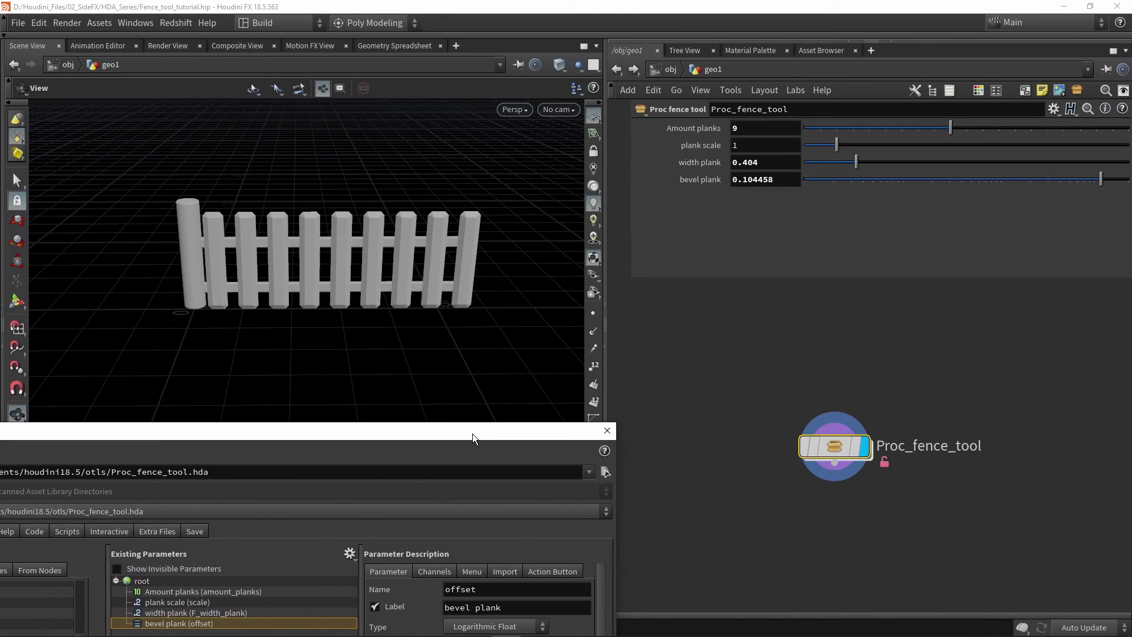
left_click_drag(1097, 184, 1047, 180)
Step: Set bevel plank's Type back to plain Float and apply it
left_click_drag(527, 425, 527, 40)
left_click(519, 229)
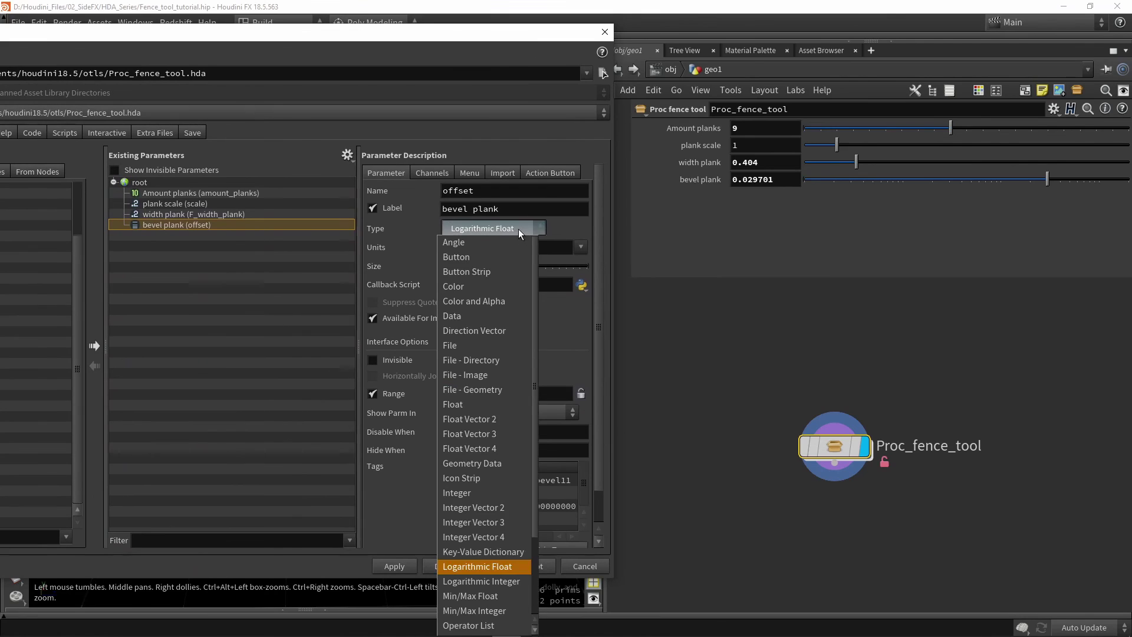
left_click(463, 406)
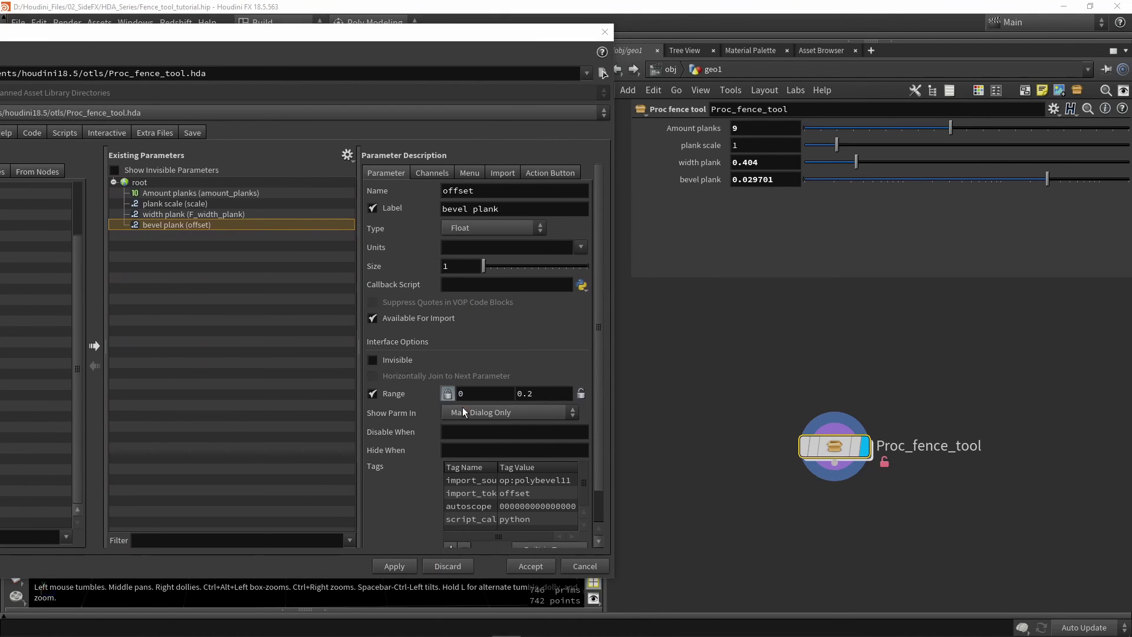
left_click(395, 566)
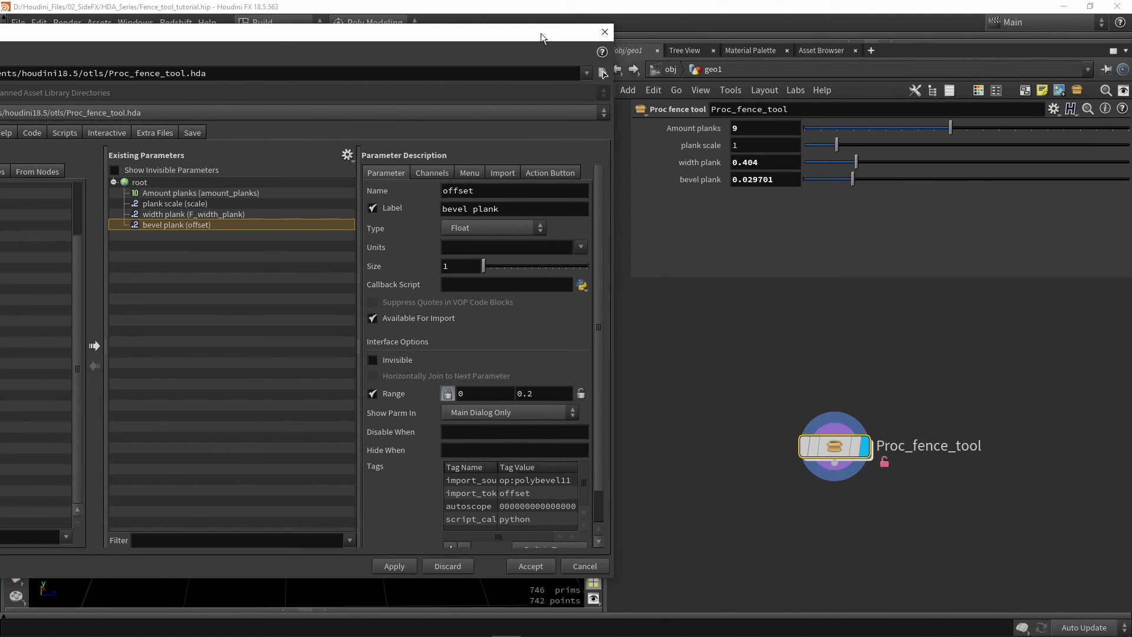
left_click_drag(540, 33, 539, 59)
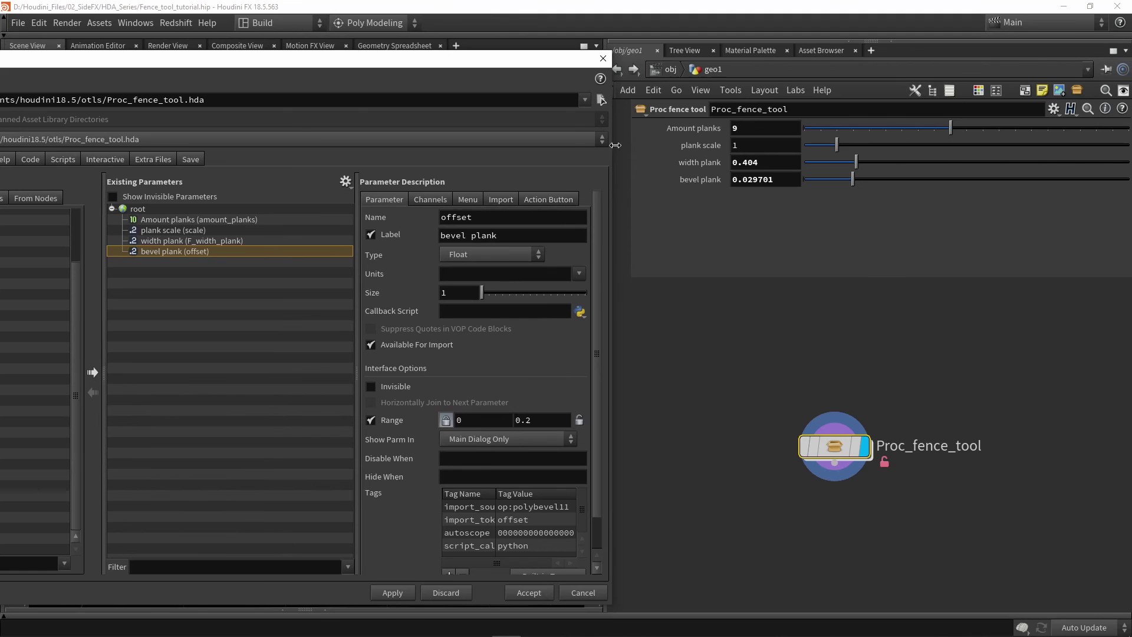
Step: Inside Proc_fence_tool, open polybevel11's Distance expression ch("../offset") for editing
double_click(835, 451)
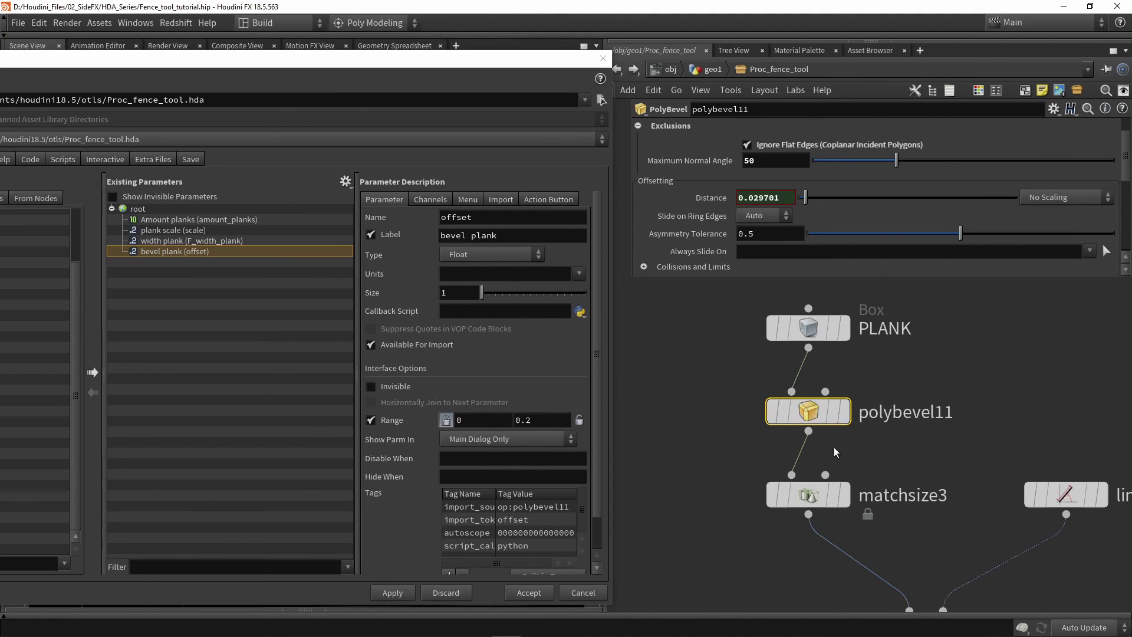
left_click(712, 198)
left_click(744, 198)
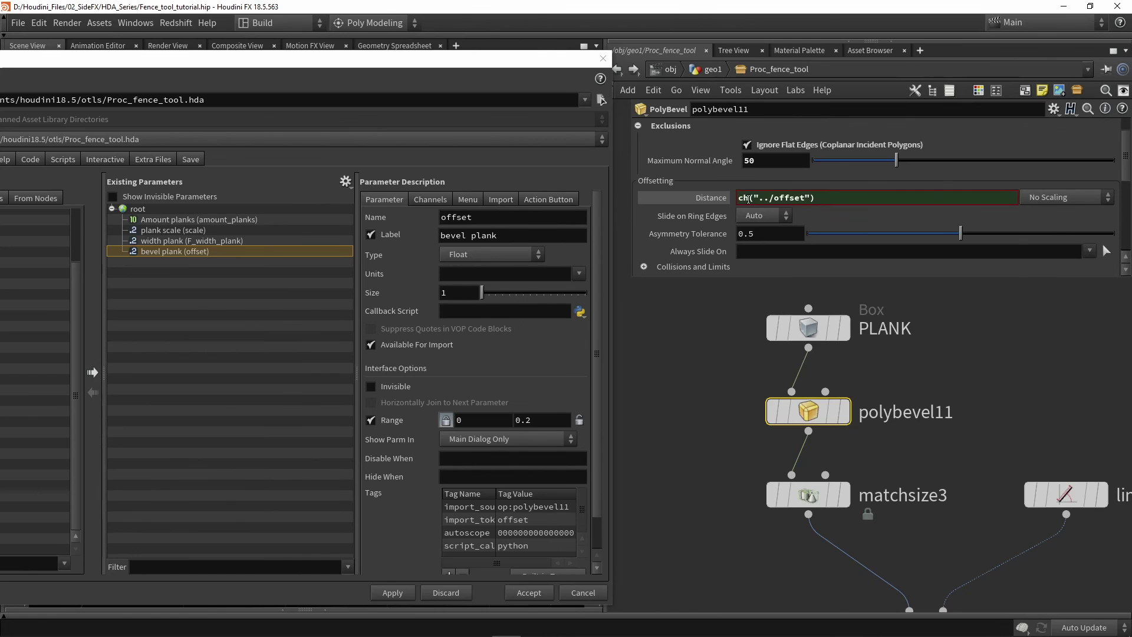
left_click_drag(738, 197, 838, 197)
left_click(843, 197)
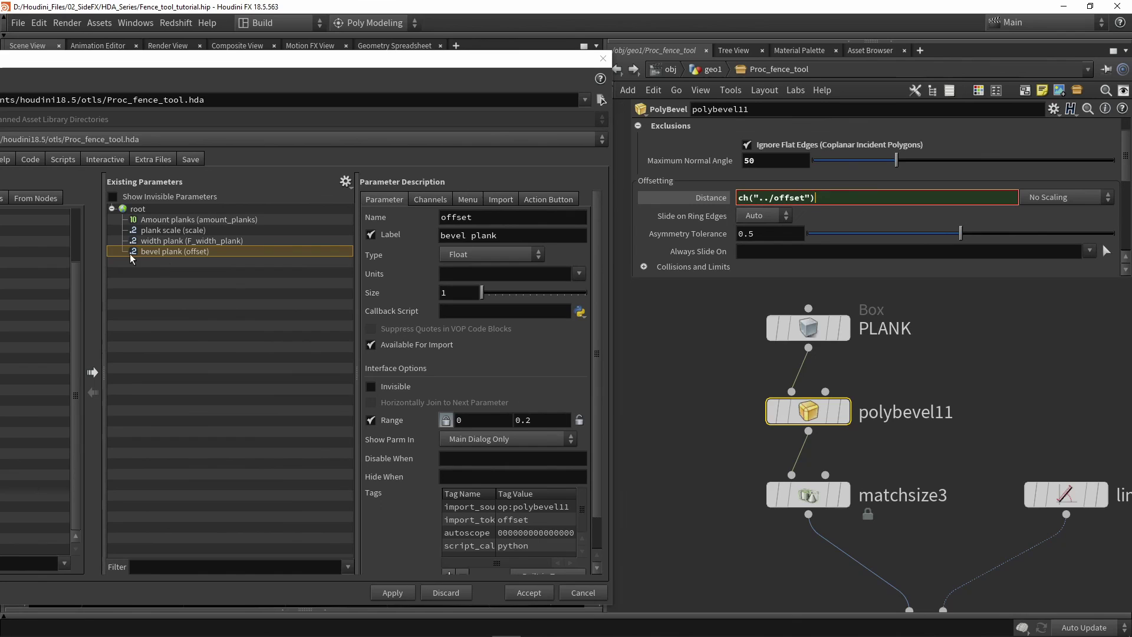
Step: Change bevel plank's range maximum from 0.2 to 1
left_click_drag(531, 419, 480, 421)
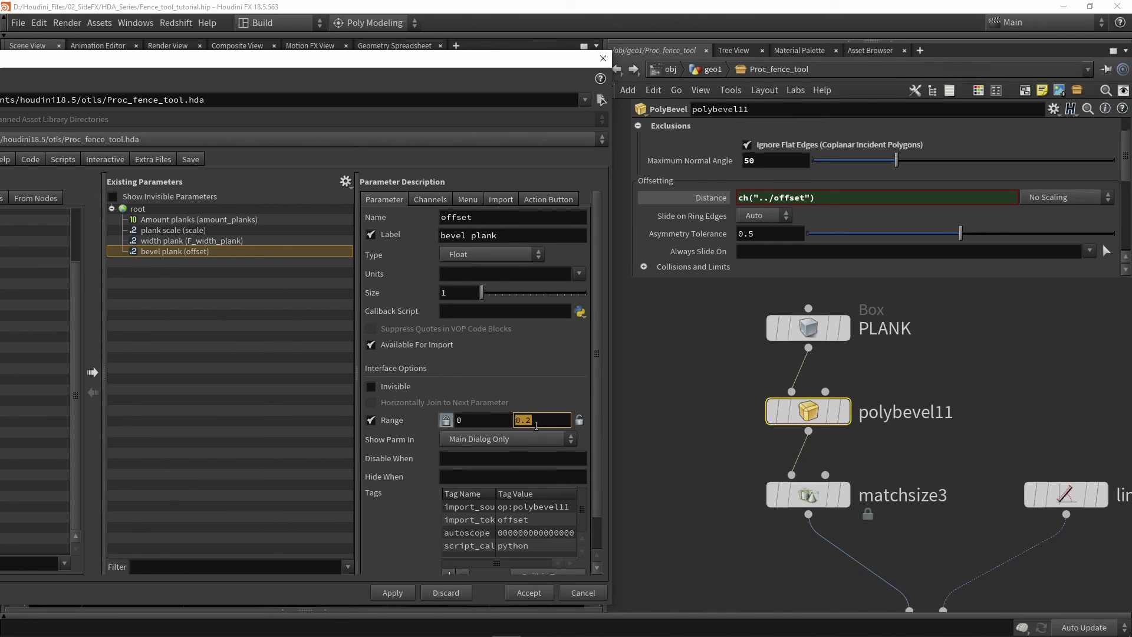
type("1")
key("Return")
Step: Make the Distance expression ch("../offset")/10 and apply the updated range
left_click(829, 200)
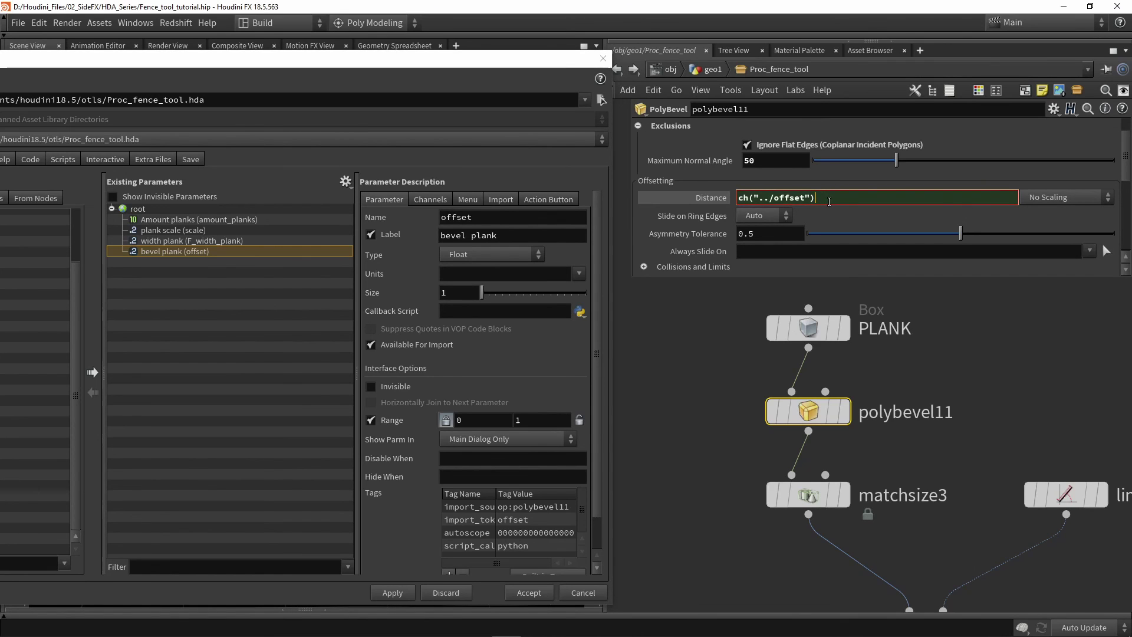
type("/10")
key("Return")
left_click(716, 197)
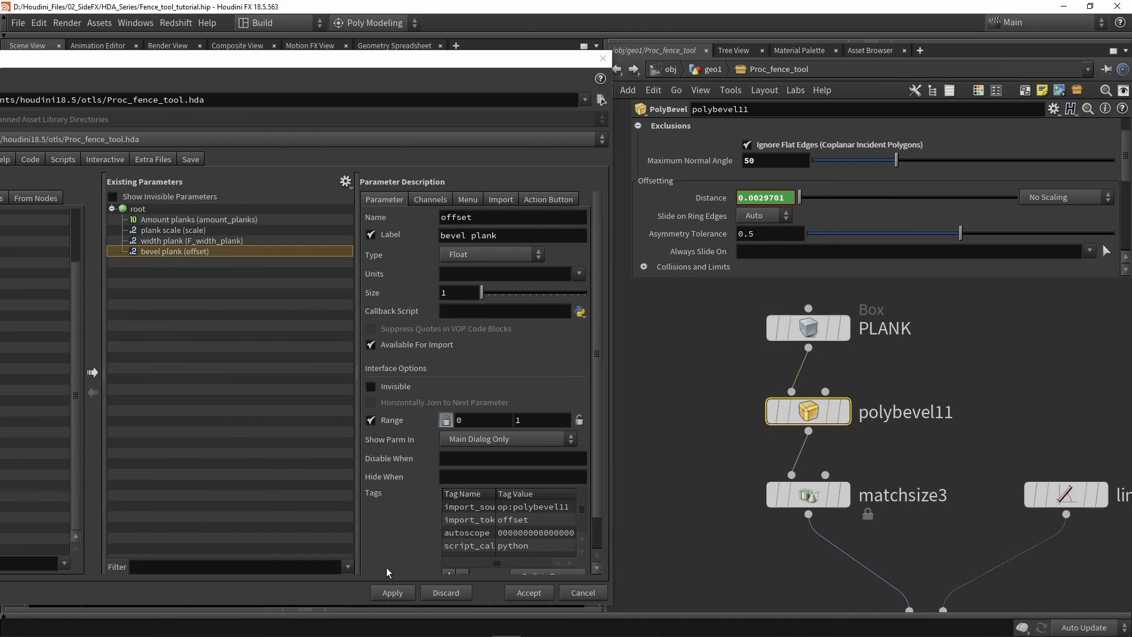
left_click(392, 593)
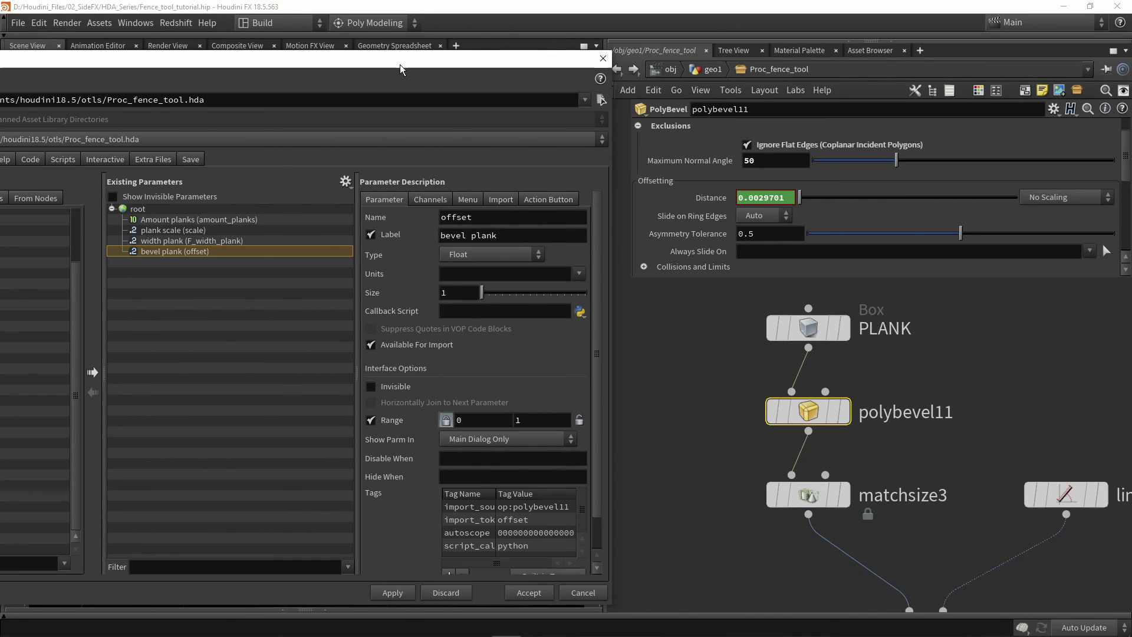
left_click_drag(400, 69, 368, 424)
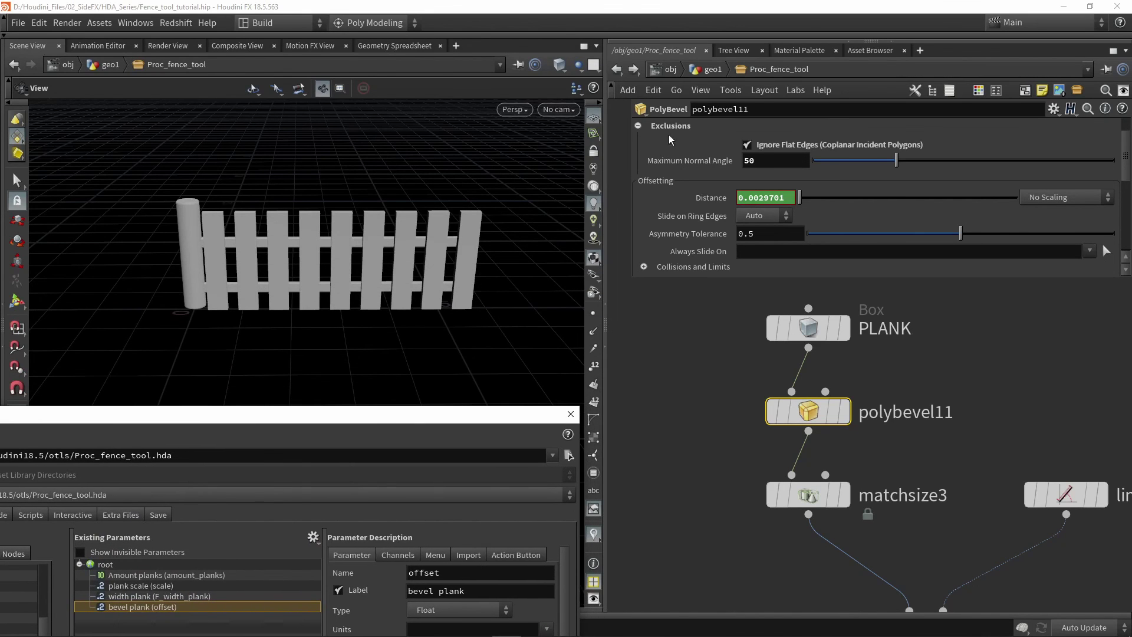
Step: Set bevel plank to 0.18 on the fence tool, then select the /10 in polybevel11's Distance expression
left_click(707, 71)
left_click_drag(819, 178, 862, 181)
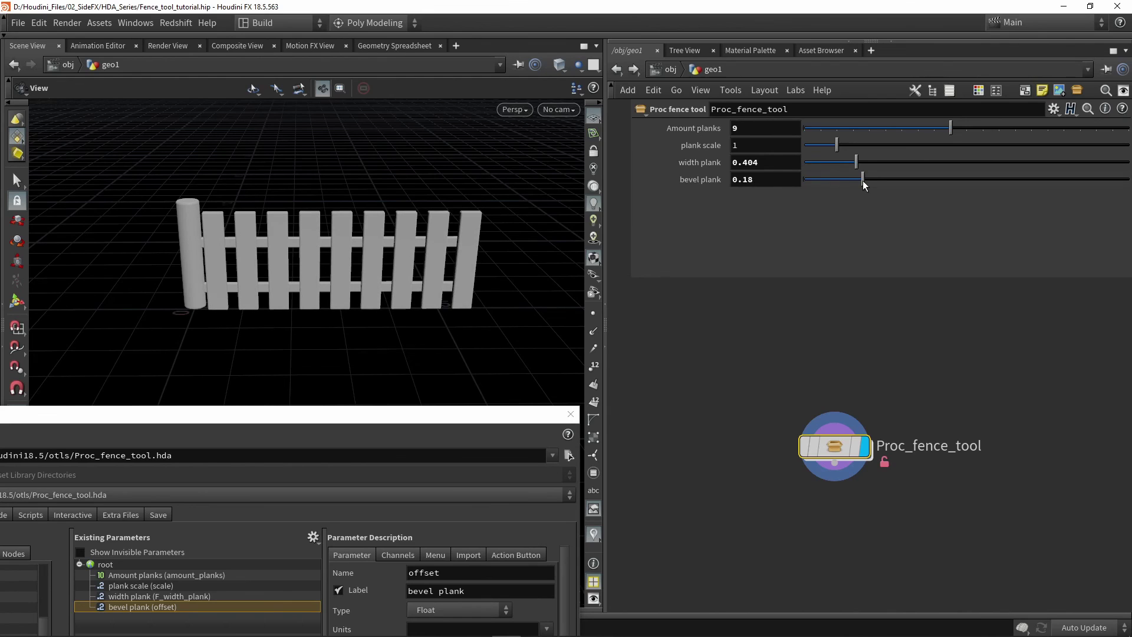
double_click(829, 441)
left_click(758, 196)
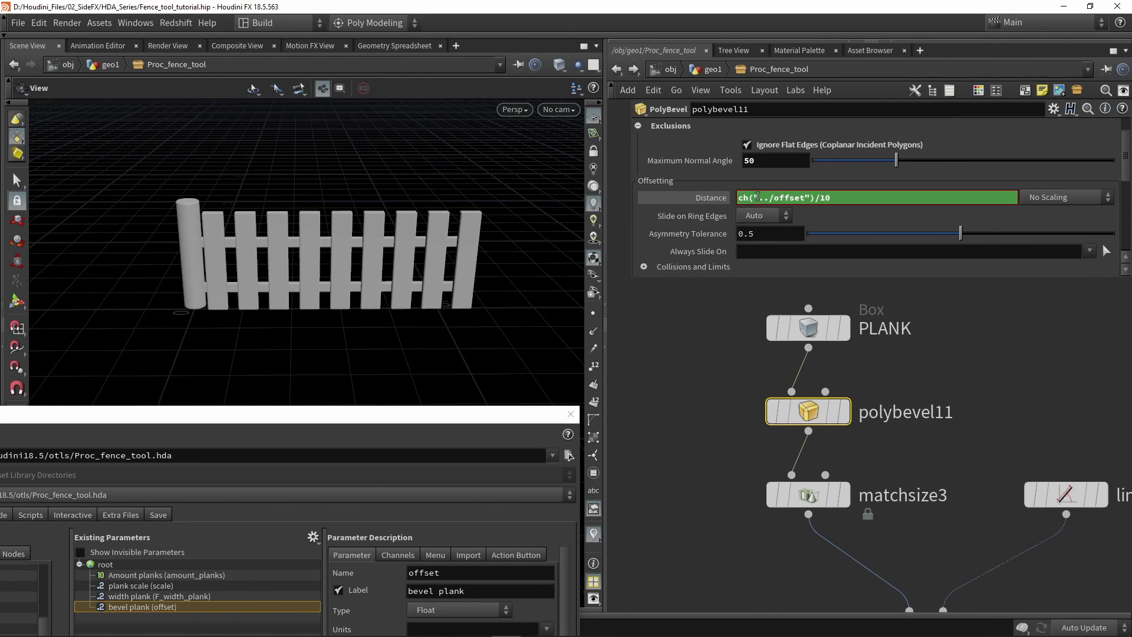
left_click_drag(818, 196, 843, 197)
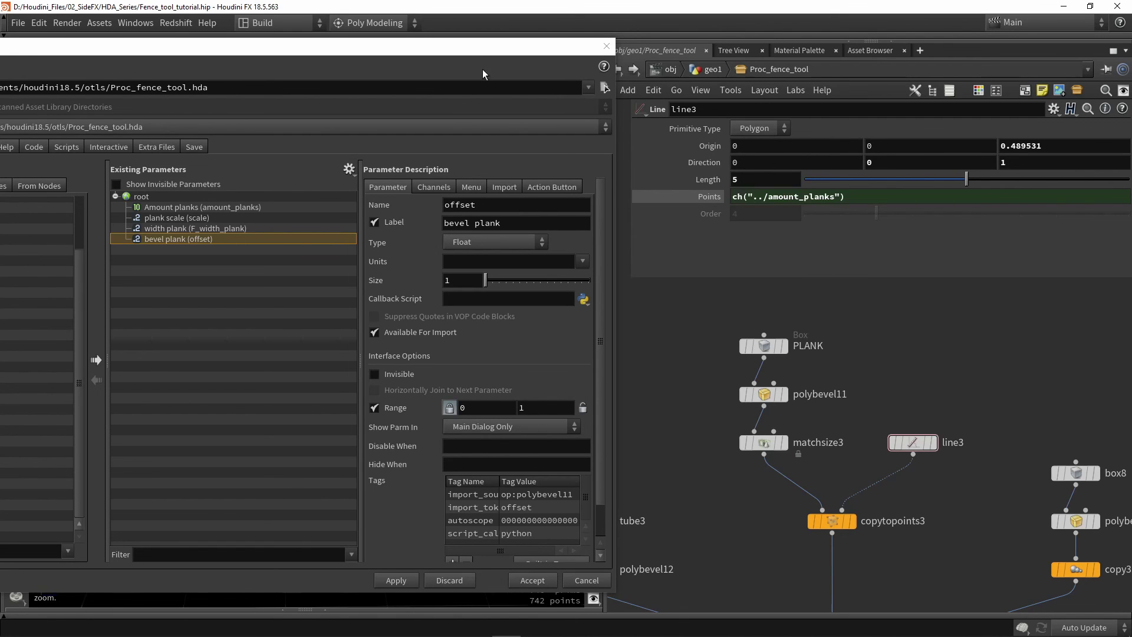
Step: Test a new line3 Length on the fence, then undo it back to 5
left_click_drag(464, 47, 451, 386)
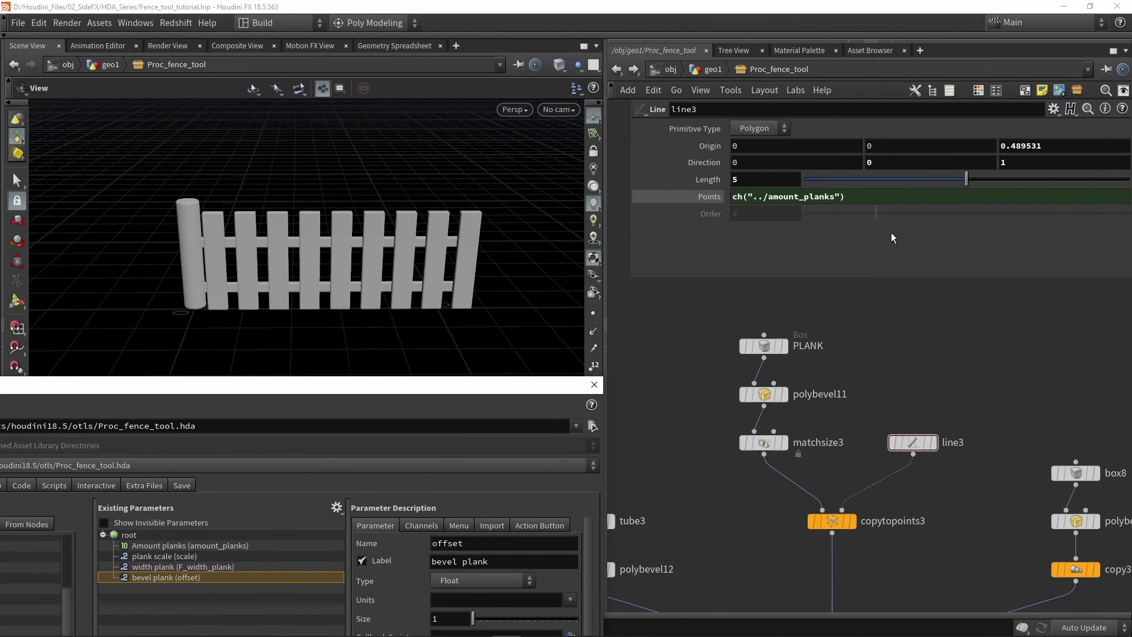
left_click_drag(962, 179, 1029, 178)
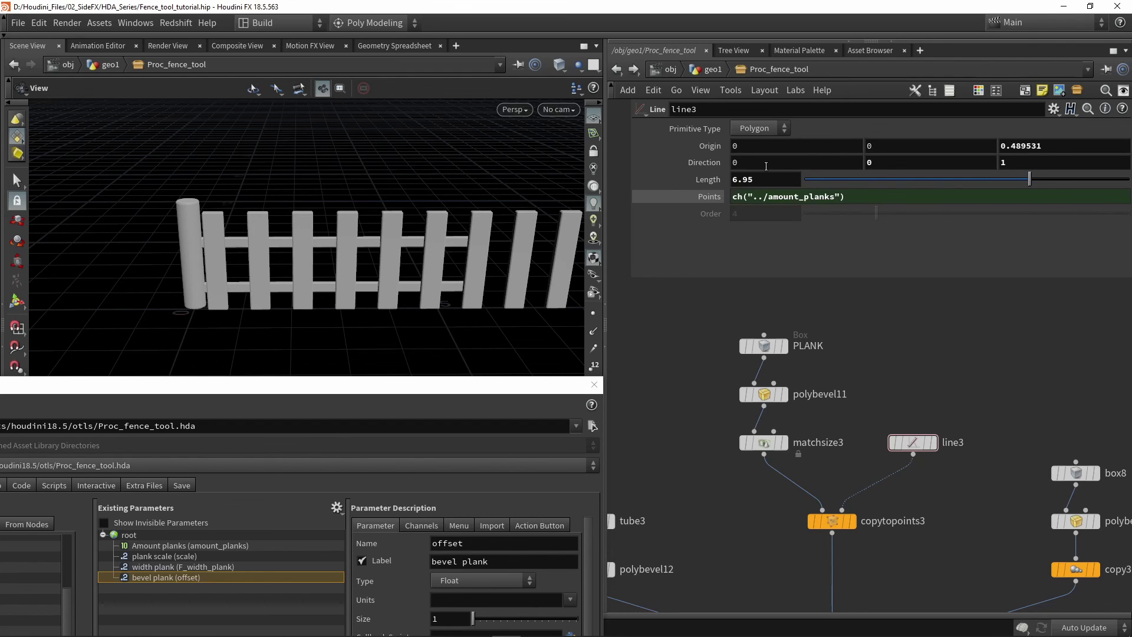
key("ctrl+z")
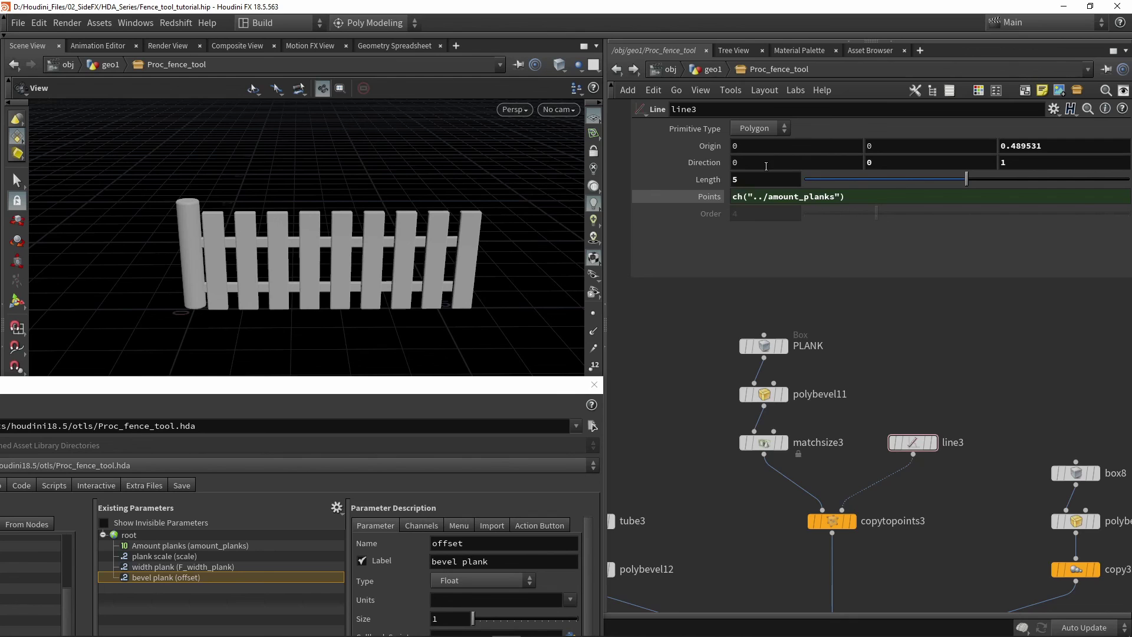
Step: Display polybevel12's bevel settings, showing Distance at 0.0434454
middle_click_drag(717, 528, 822, 364)
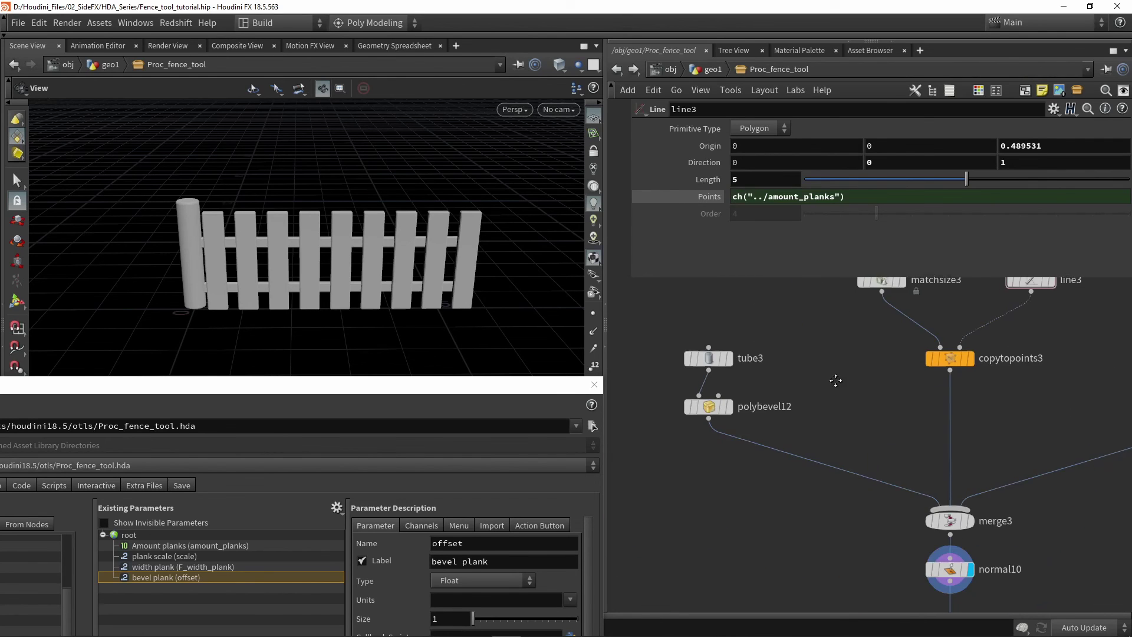
left_click(733, 401)
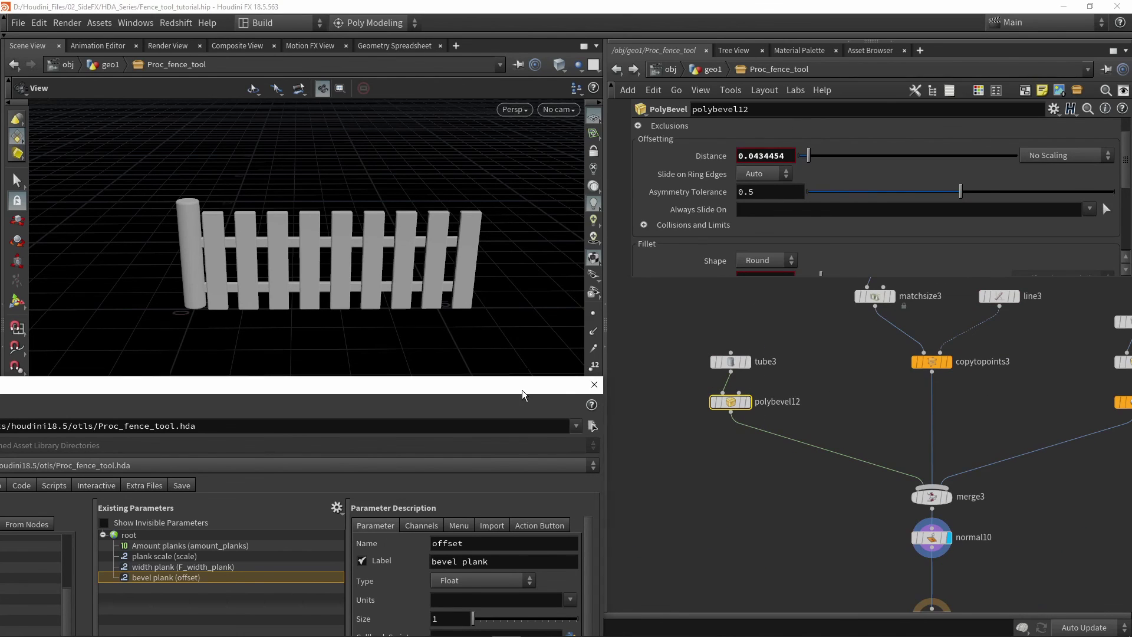
left_click_drag(522, 390, 552, 164)
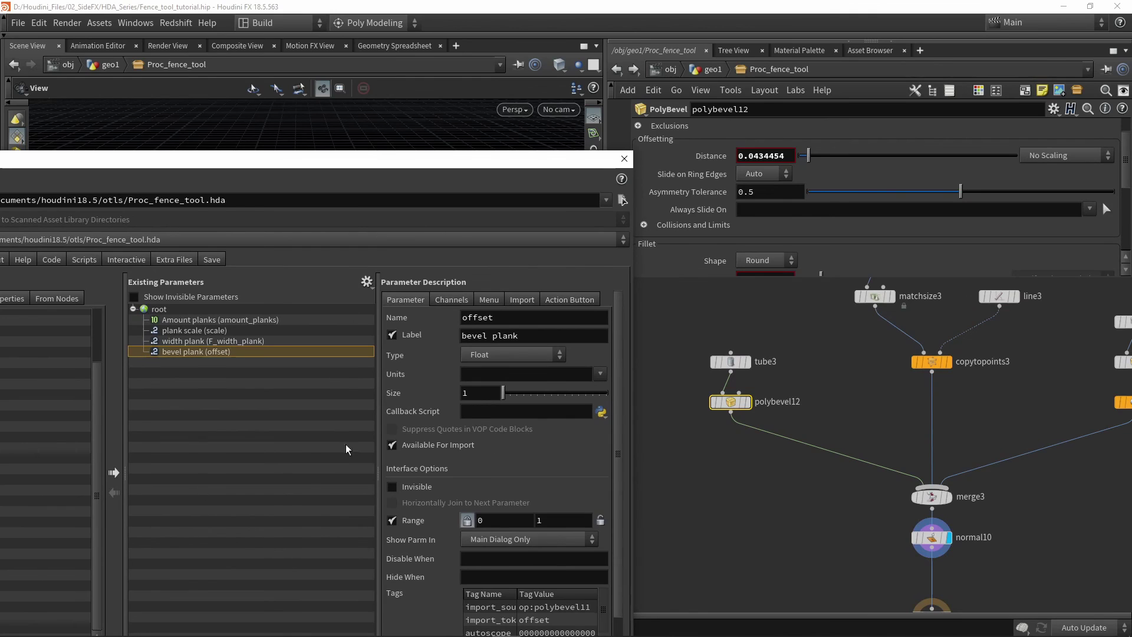